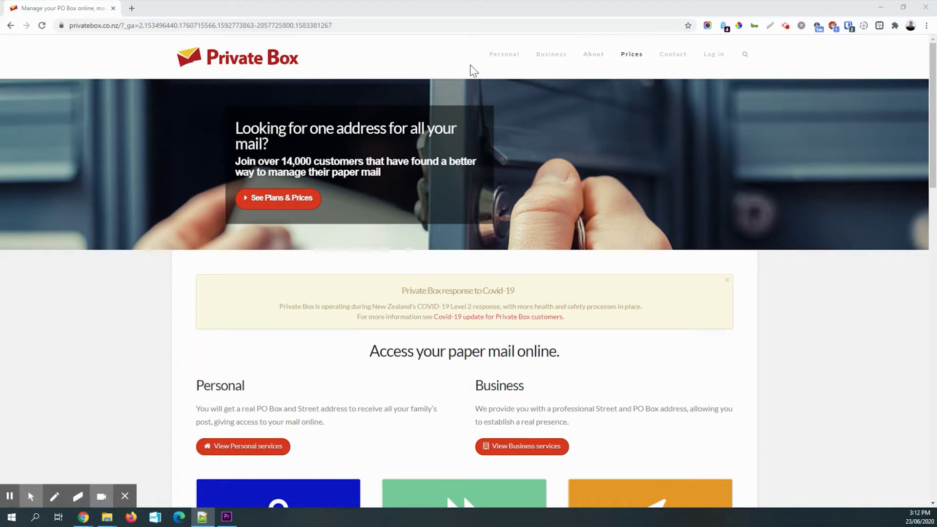
- Go to the plans and pricing page and highlight the 30-day trial wording
{"action": "left_click", "coordinate": [631, 56]}
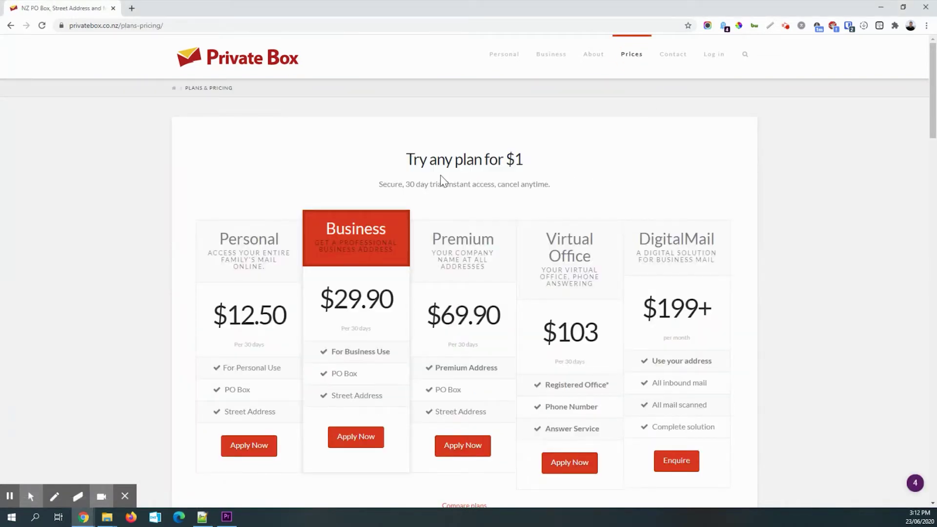
{"action": "left_click_drag", "start_coordinate": [406, 187], "coordinate": [442, 186]}
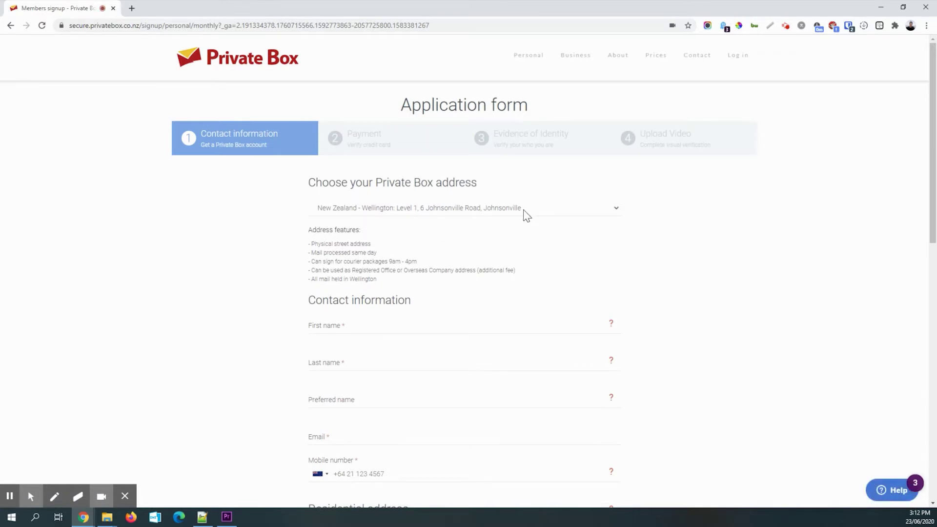
{"action": "left_click", "coordinate": [516, 211]}
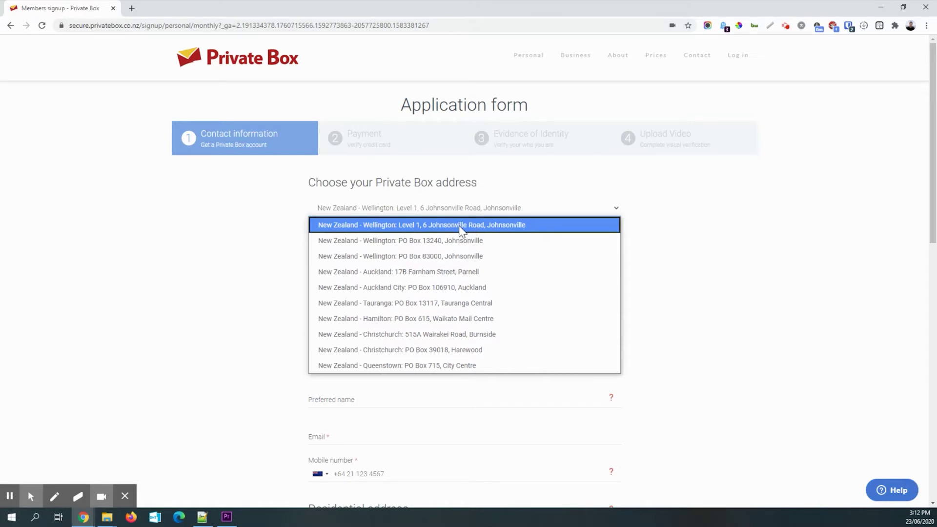
{"action": "left_click", "coordinate": [461, 230]}
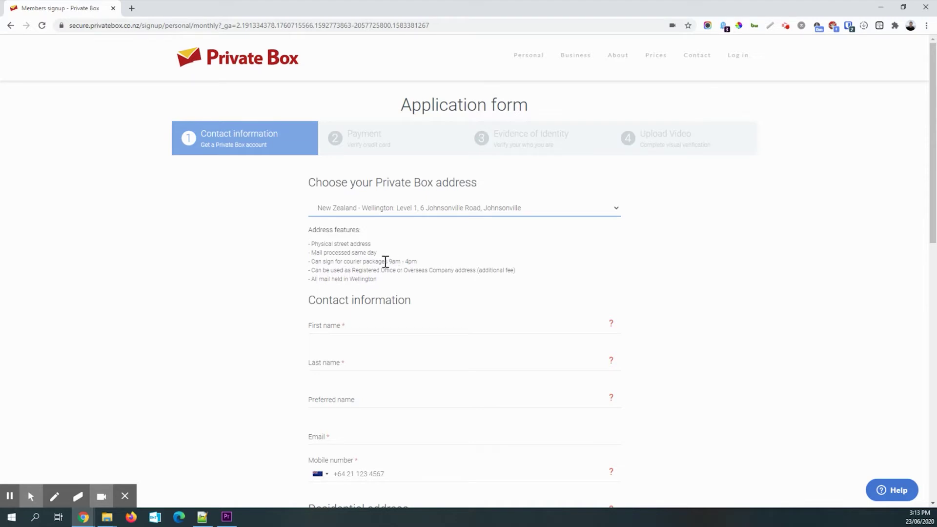
{"action": "scroll", "coordinate": [377, 253], "scroll_direction": "down", "scroll_amount": 1}
- Enter the applicant's last name and e-mail address
{"action": "left_click", "coordinate": [347, 261]}
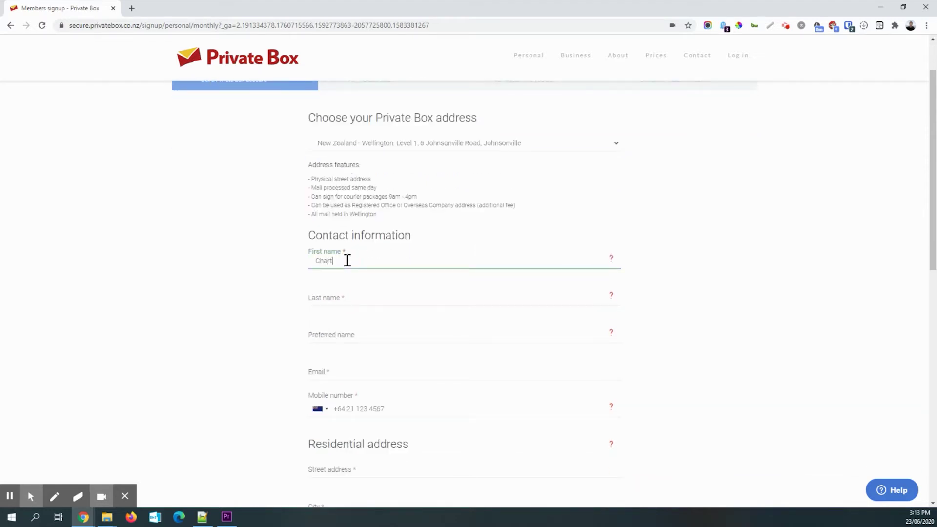
{"action": "left_click", "coordinate": [342, 300]}
{"action": "type", "text": "Doole"}
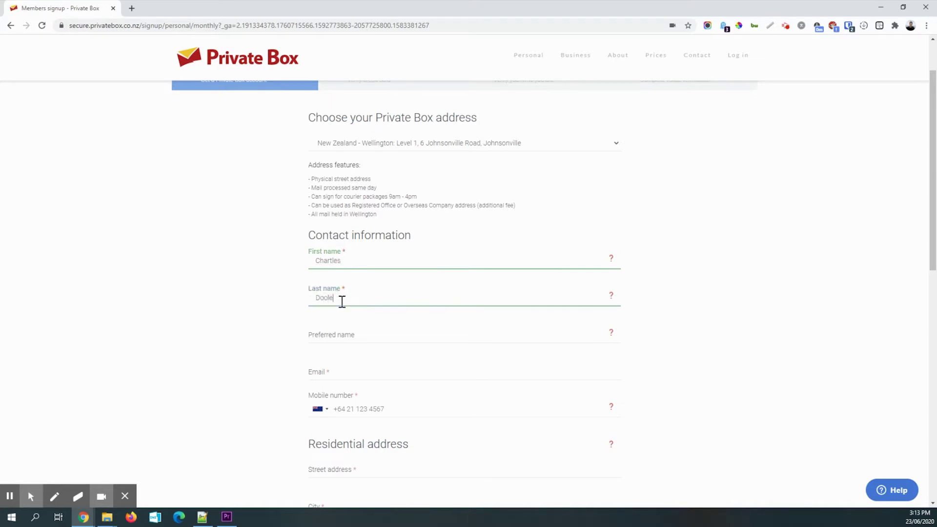
{"action": "left_click", "coordinate": [350, 371]}
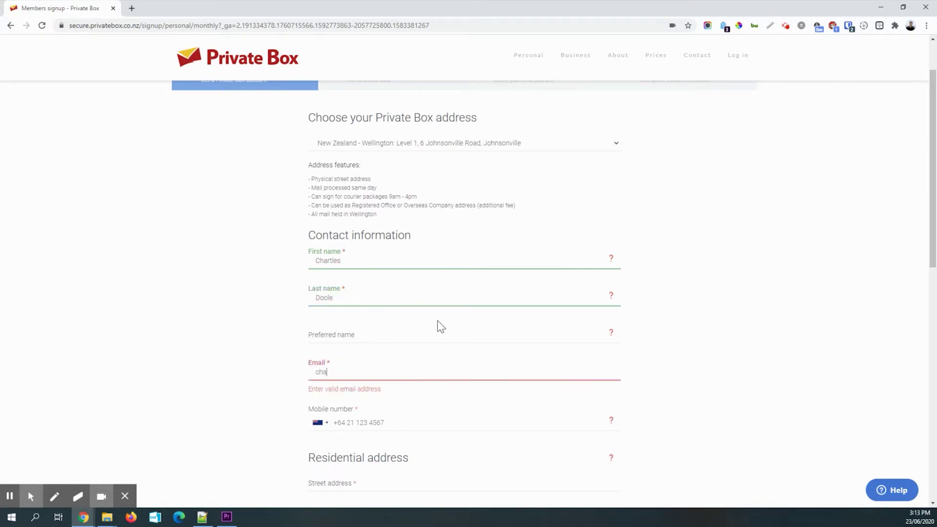
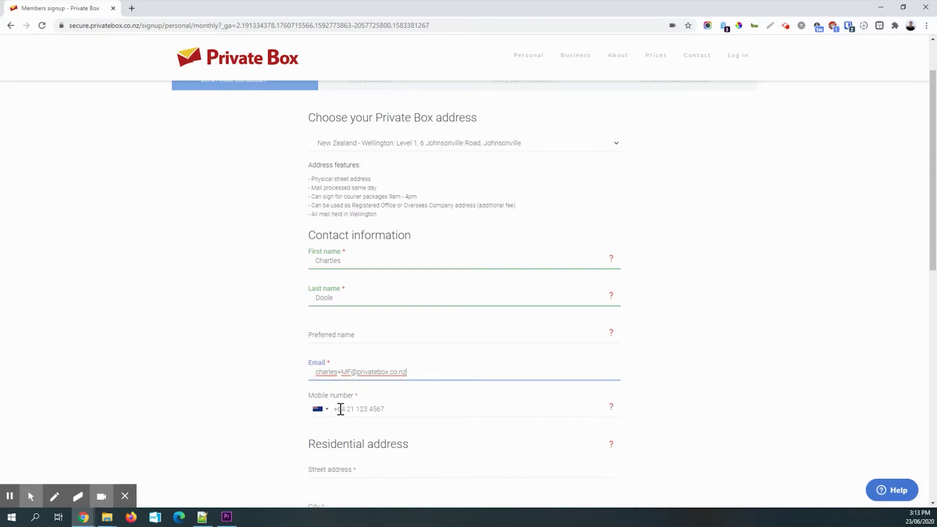
- Set the mobile country code to Australia +61 and enter the mobile number
{"action": "left_click", "coordinate": [321, 409]}
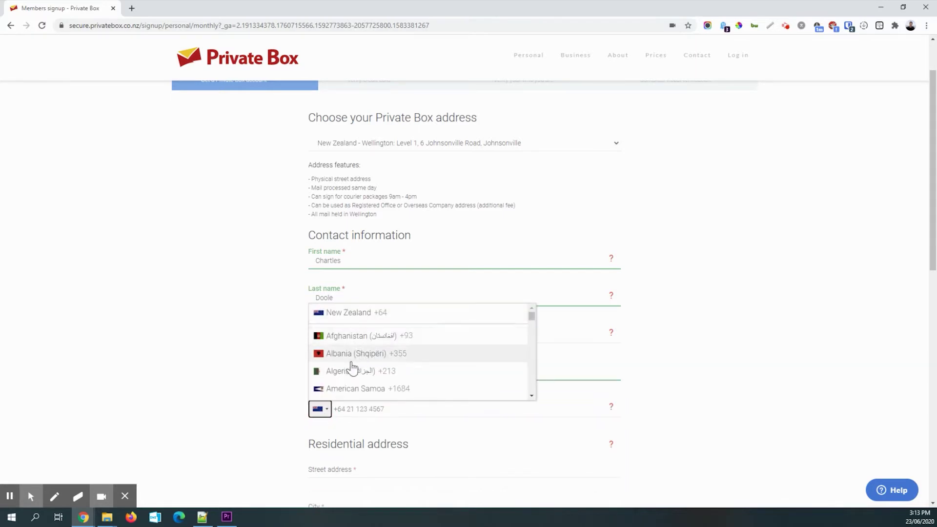
{"action": "scroll", "coordinate": [371, 371], "scroll_direction": "down", "scroll_amount": 3}
{"action": "scroll", "coordinate": [381, 345], "scroll_direction": "down", "scroll_amount": 1}
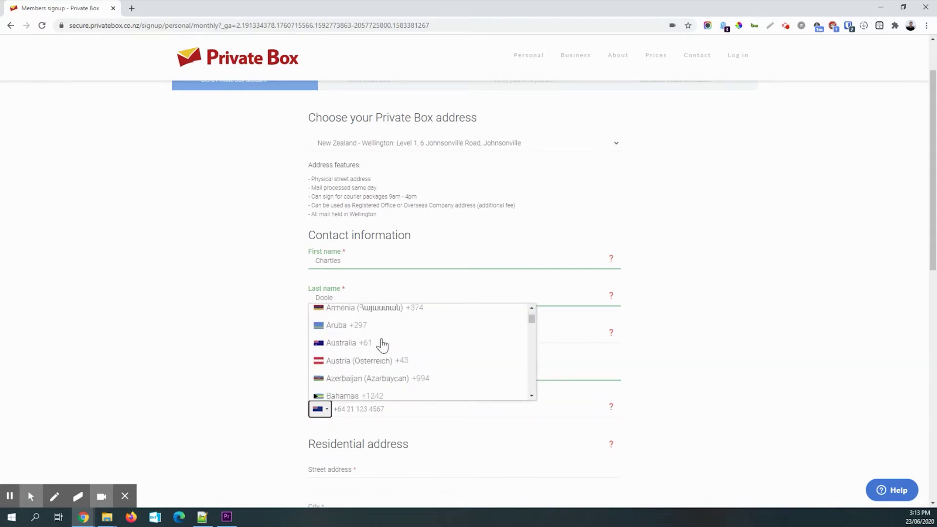
{"action": "left_click", "coordinate": [358, 343]}
- Enter the street and city of the applicant's Australian residential address
{"action": "scroll", "coordinate": [261, 391], "scroll_direction": "down", "scroll_amount": 3}
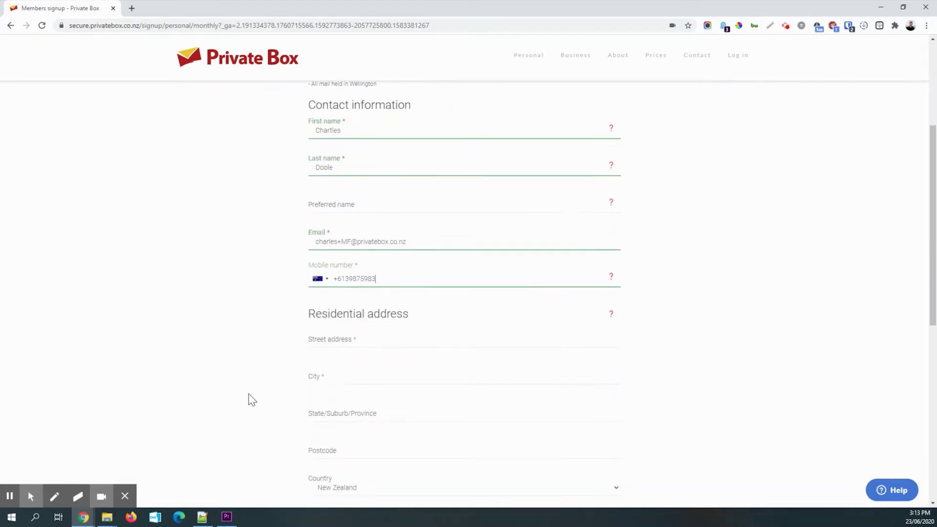
{"action": "left_click", "coordinate": [371, 346]}
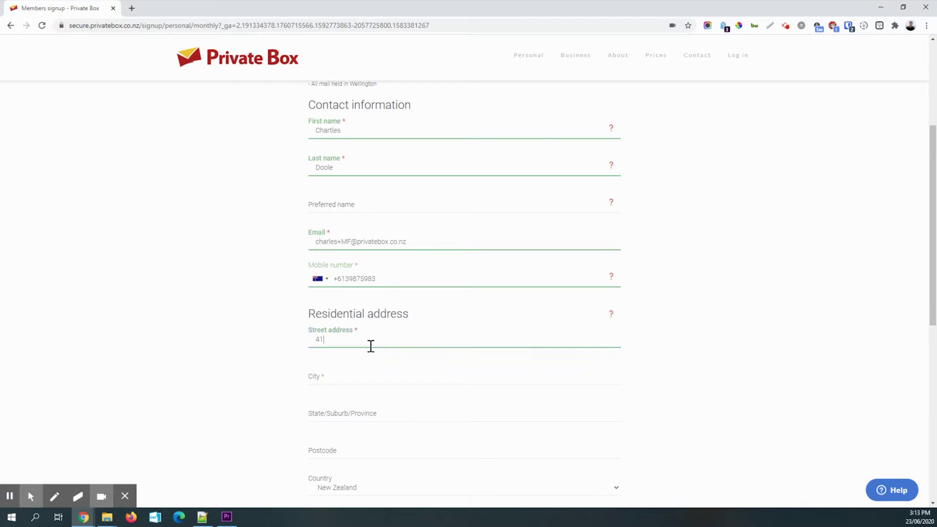
{"action": "key", "text": "Tab"}
{"action": "type", "text": "Sydney"}
{"action": "key", "text": "Tab"}
{"action": "key", "text": "Tab"}
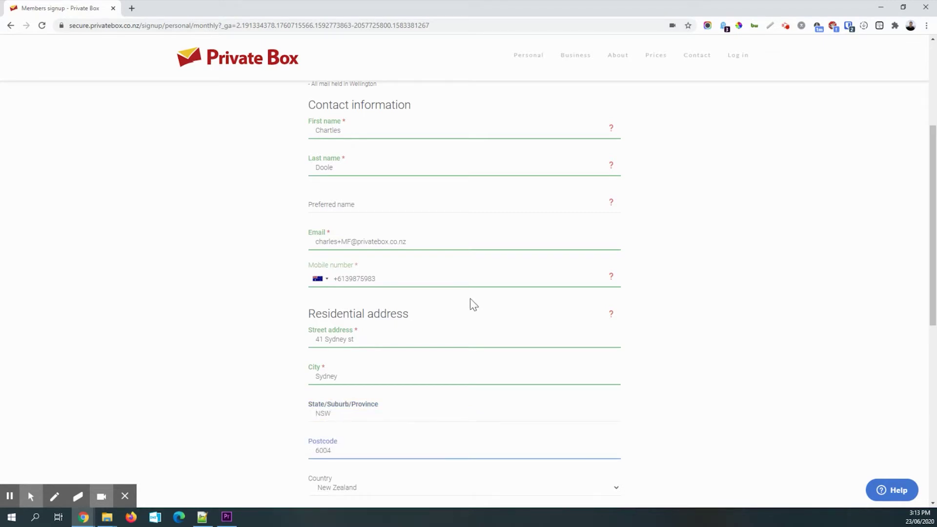
- Set the residential country to Australia
{"action": "scroll", "coordinate": [470, 301], "scroll_direction": "down", "scroll_amount": 3}
{"action": "left_click", "coordinate": [384, 356]}
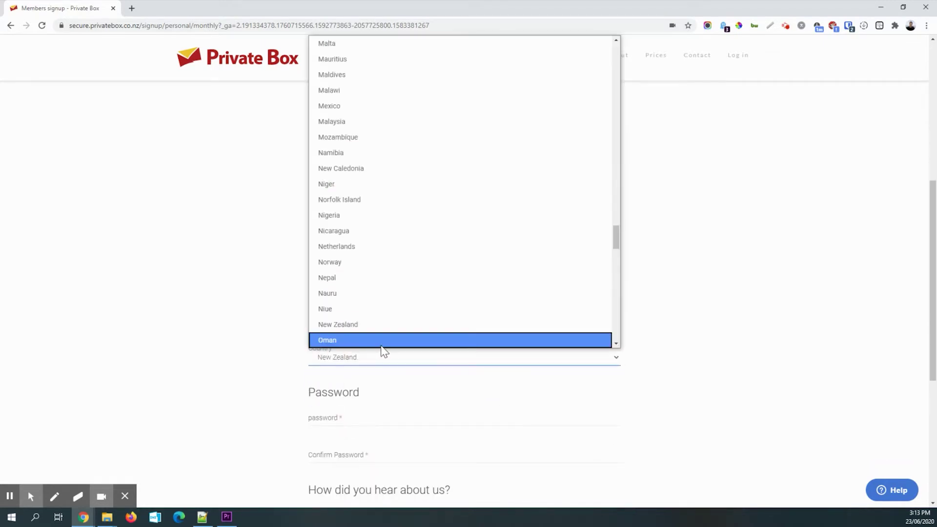
{"action": "type", "text": "au"}
{"action": "left_click", "coordinate": [370, 247]}
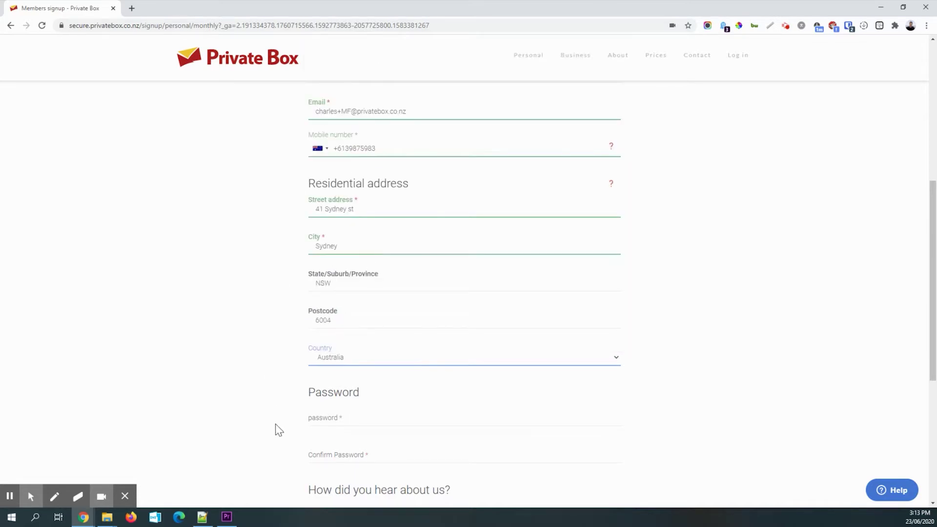
- Enter and confirm the account password, then agree to the terms and conditions
{"action": "scroll", "coordinate": [274, 429], "scroll_direction": "down", "scroll_amount": 4}
{"action": "left_click", "coordinate": [351, 222]}
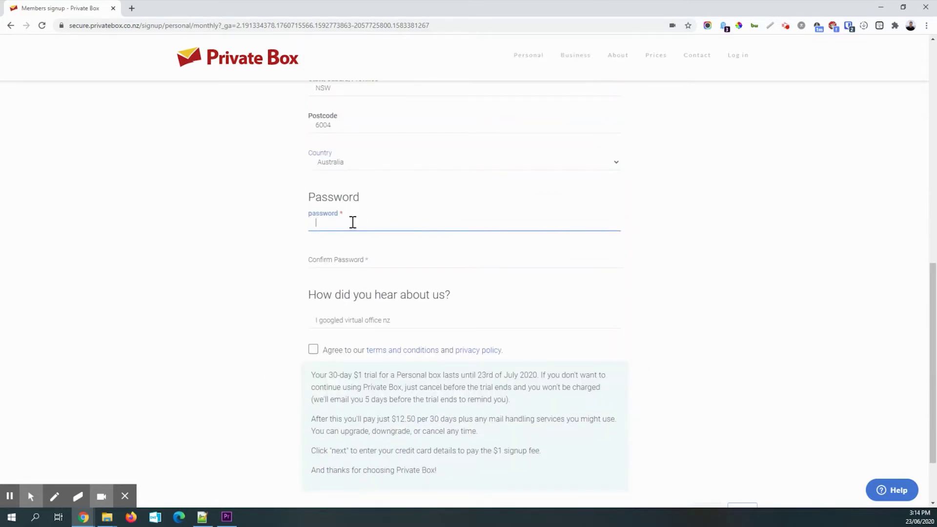
{"action": "type", "text": "••••••"}
{"action": "key", "text": "Tab"}
{"action": "type", "text": "••"}
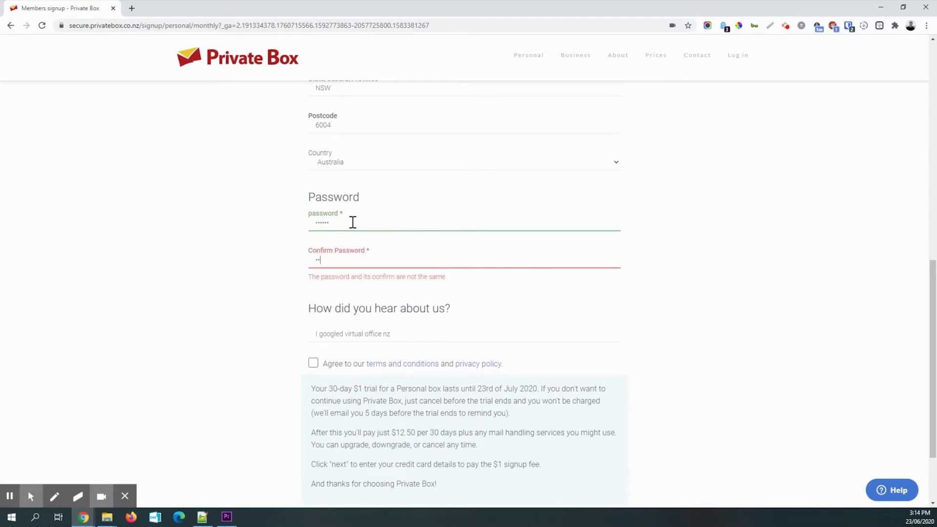
{"action": "left_click", "coordinate": [330, 221]}
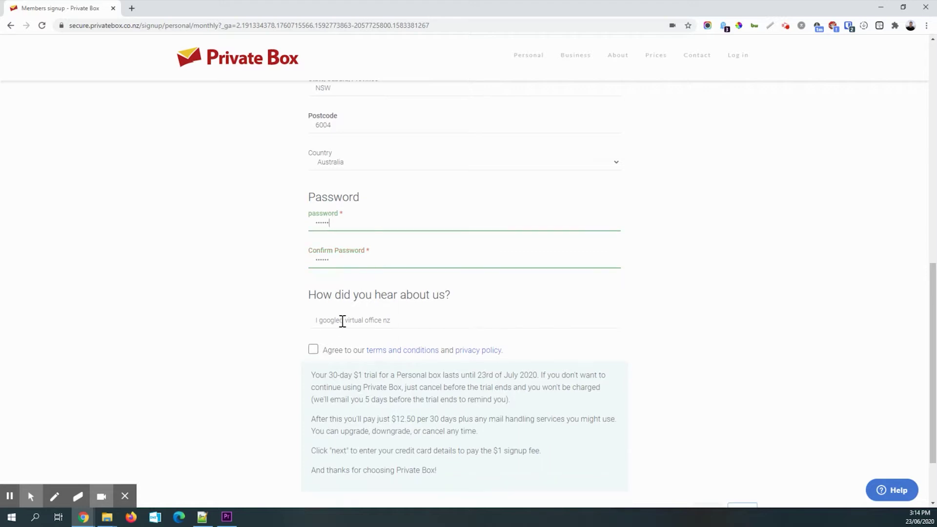
{"action": "scroll", "coordinate": [574, 336], "scroll_direction": "down", "scroll_amount": 1}
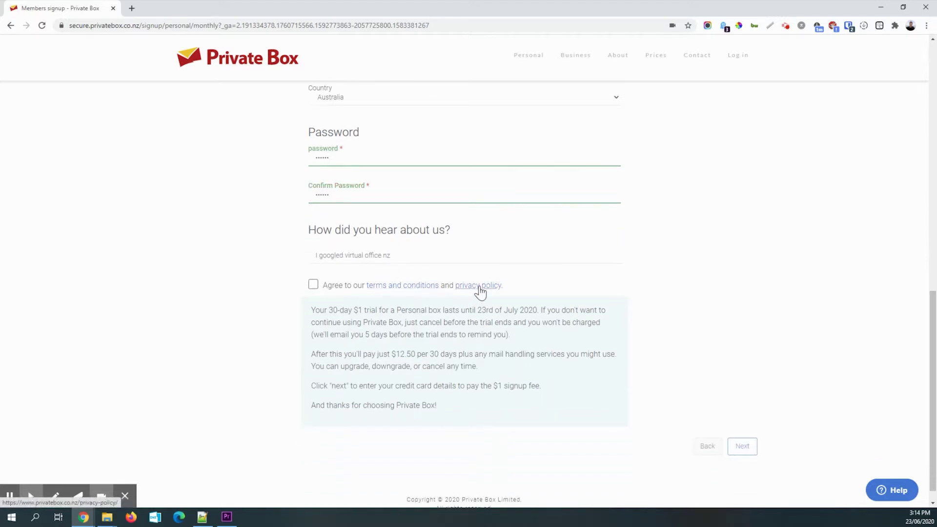
{"action": "left_click", "coordinate": [313, 285]}
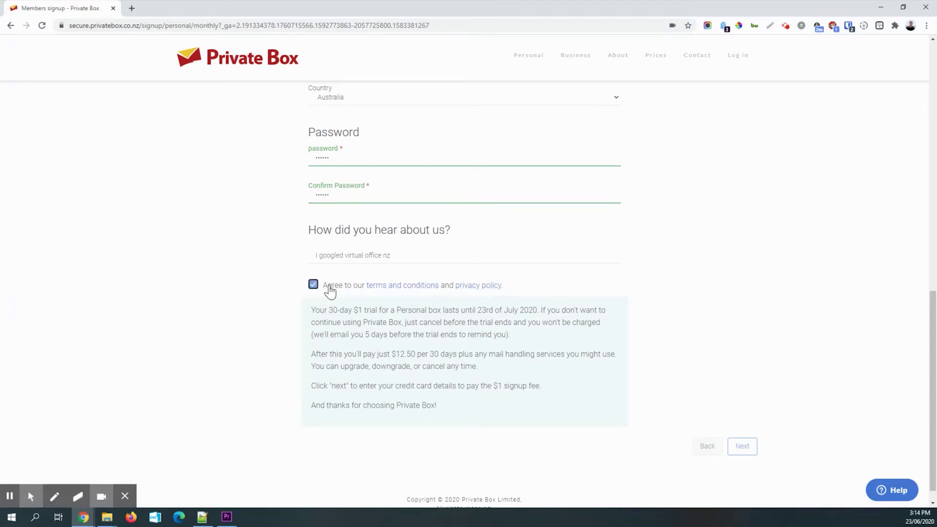
{"action": "scroll", "coordinate": [379, 291], "scroll_direction": "down", "scroll_amount": 1}
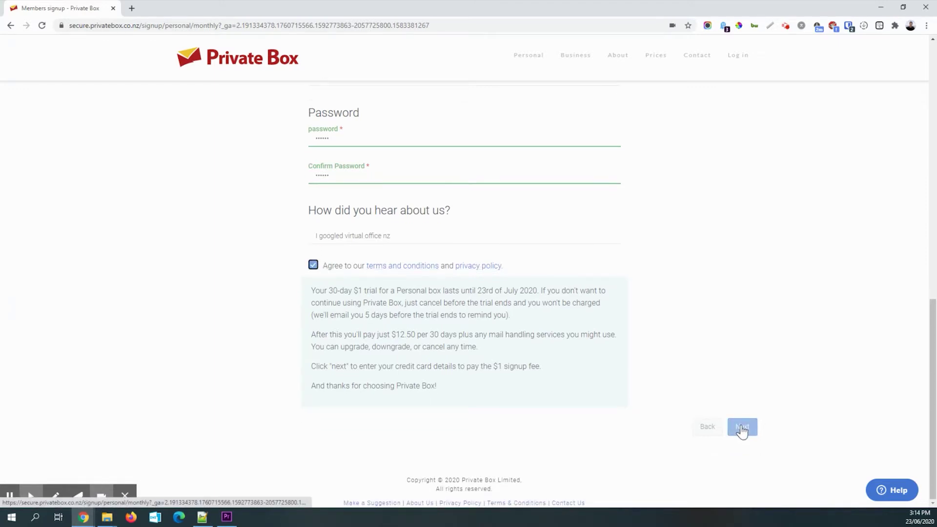
- Enter the card number, expiry, security code and cardholder name, then pay $1.00 NZD
{"action": "left_click", "coordinate": [741, 430]}
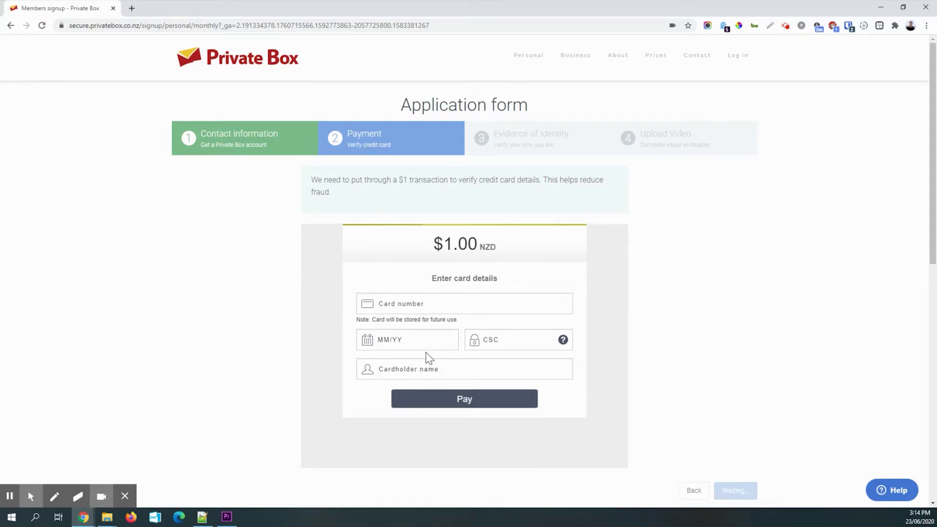
{"action": "left_click", "coordinate": [423, 308]}
{"action": "left_click", "coordinate": [441, 246]}
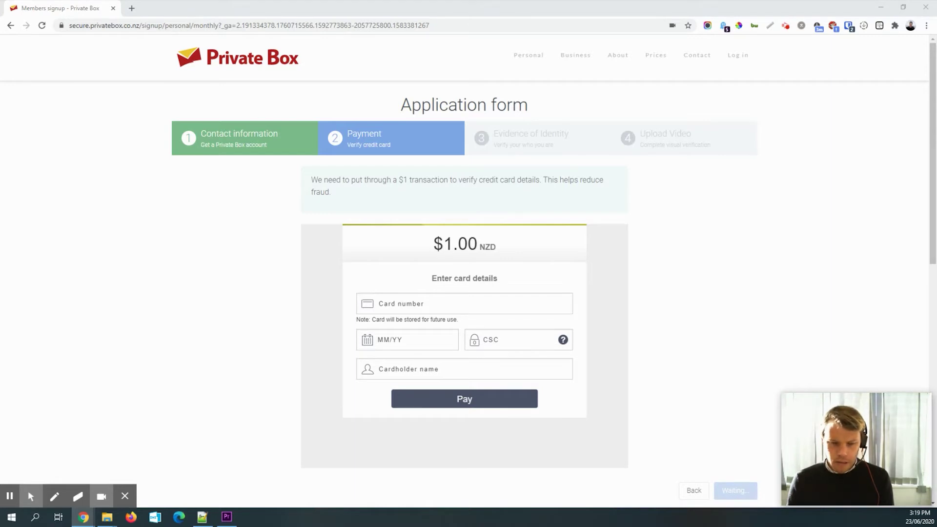
{"action": "left_click", "coordinate": [380, 306]}
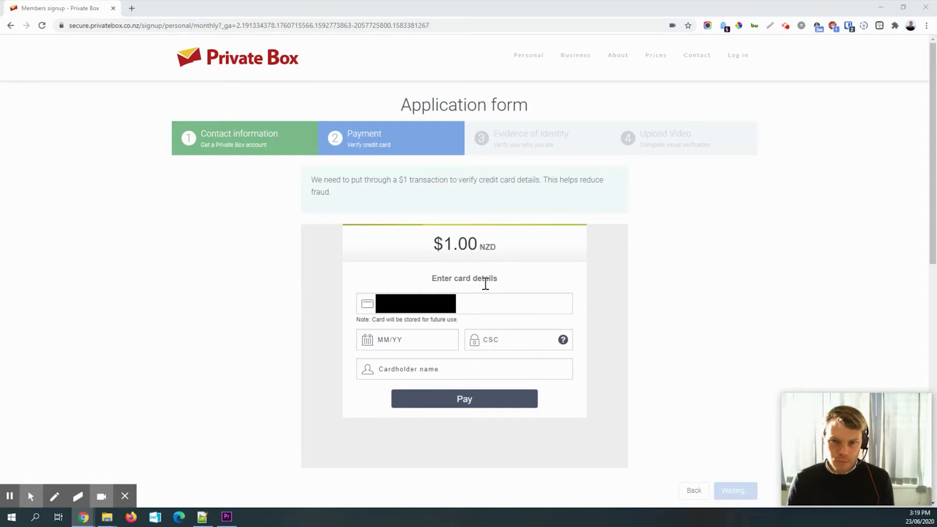
{"action": "left_click", "coordinate": [403, 337]}
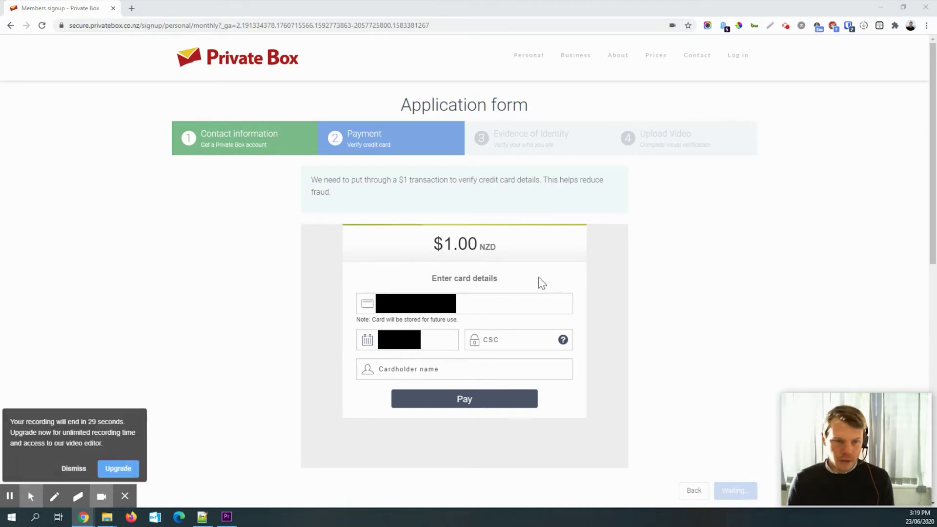
{"action": "left_click", "coordinate": [507, 341]}
{"action": "left_click", "coordinate": [469, 369]}
{"action": "type", "text": "C Doole"}
{"action": "left_click", "coordinate": [481, 396]}
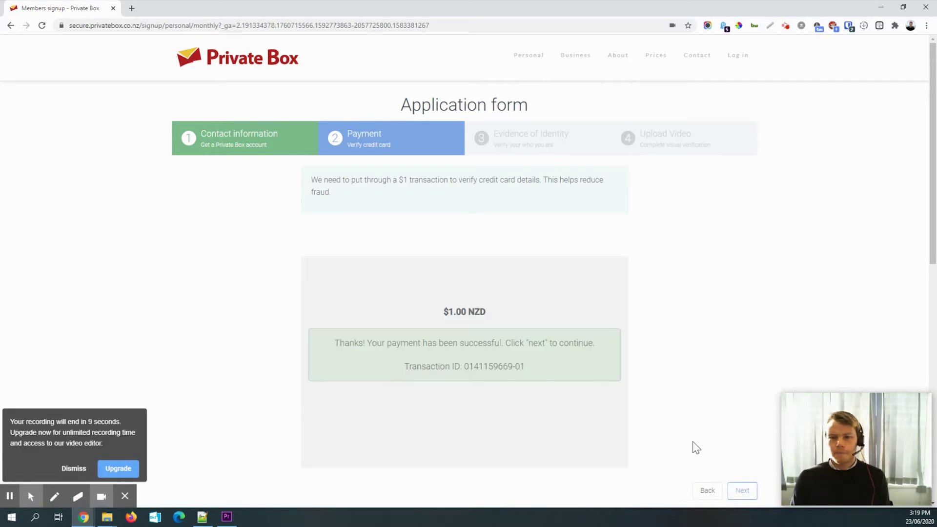
- On the Evidence of Identity step, set the country of birth to Australia
{"action": "left_click", "coordinate": [742, 491]}
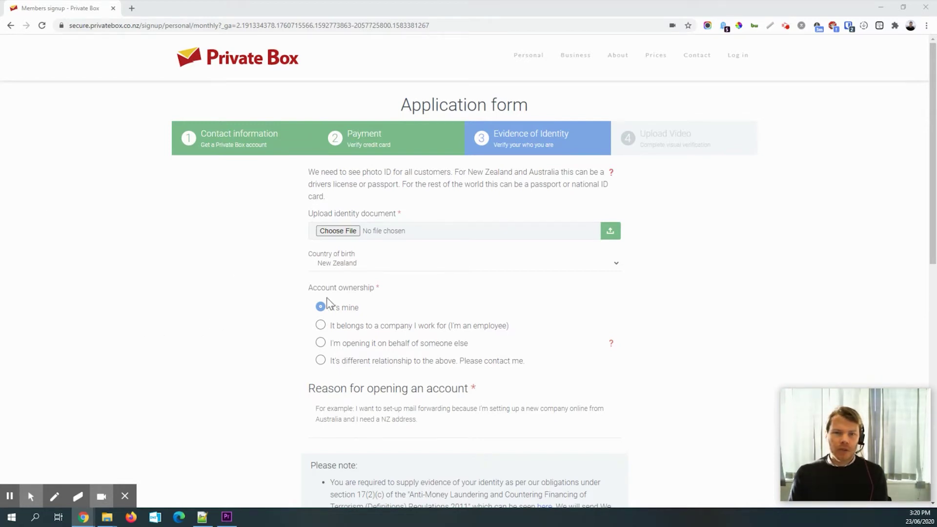
{"action": "left_click", "coordinate": [349, 265]}
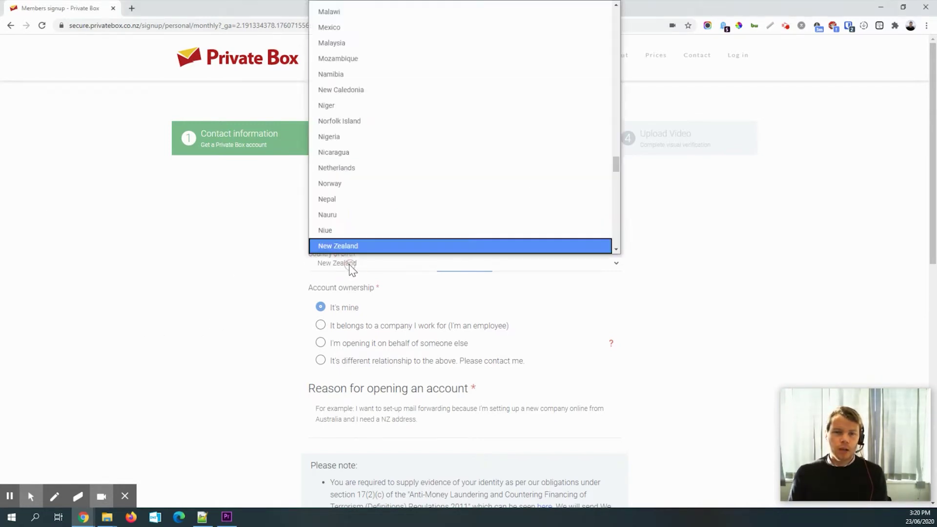
{"action": "scroll", "coordinate": [383, 215], "scroll_direction": "down", "scroll_amount": 8}
{"action": "scroll", "coordinate": [382, 215], "scroll_direction": "up", "scroll_amount": 20}
{"action": "scroll", "coordinate": [383, 215], "scroll_direction": "up", "scroll_amount": 18}
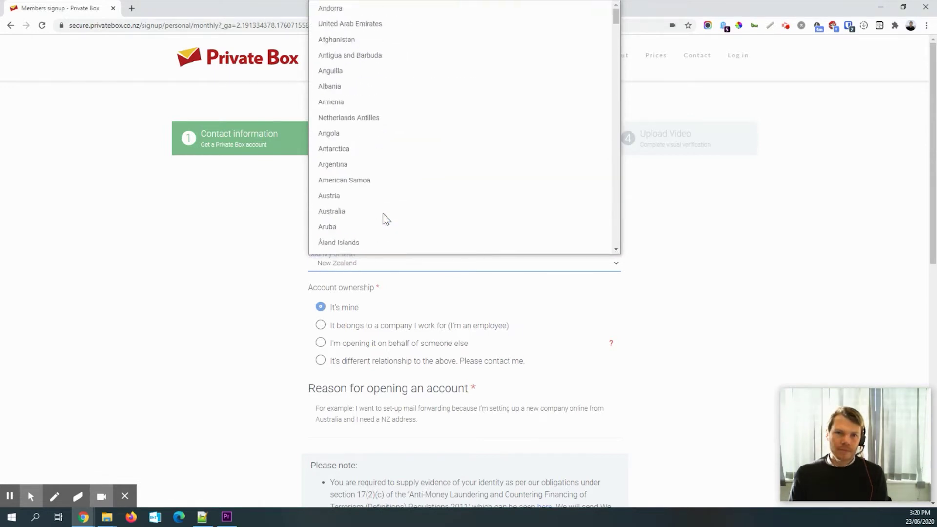
{"action": "left_click", "coordinate": [349, 212]}
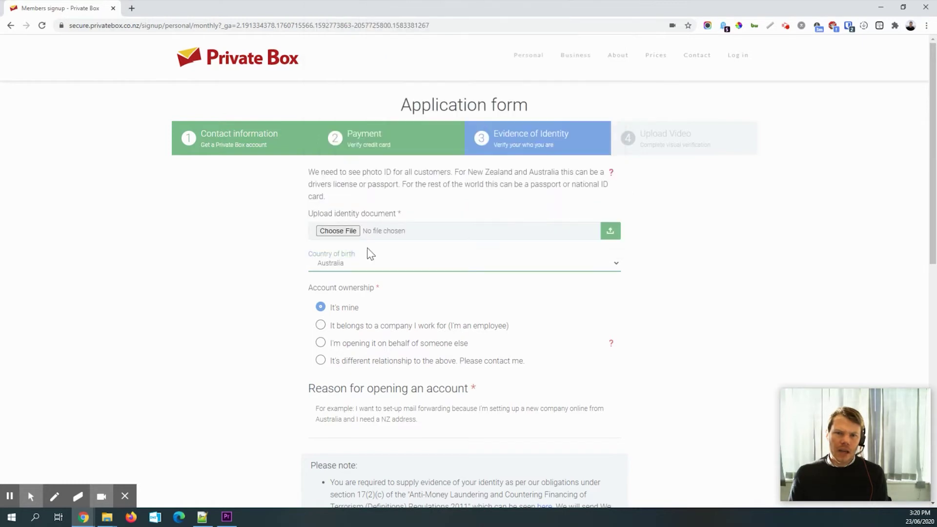
- Attach the driver's licence image from Downloads and give 'Buy some shoes' as the reason
{"action": "left_click", "coordinate": [341, 230]}
{"action": "left_click", "coordinate": [110, 87]}
{"action": "left_click", "coordinate": [424, 366]}
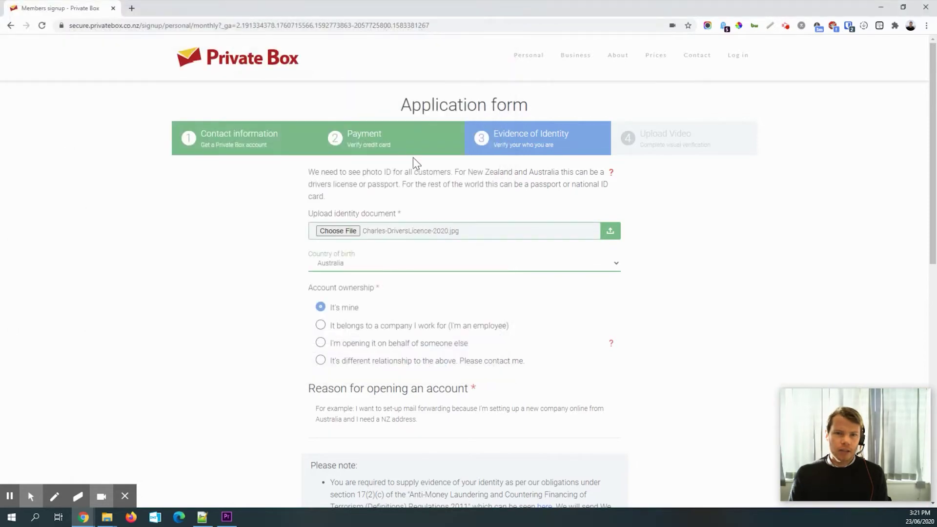
{"action": "scroll", "coordinate": [262, 362], "scroll_direction": "down", "scroll_amount": 3}
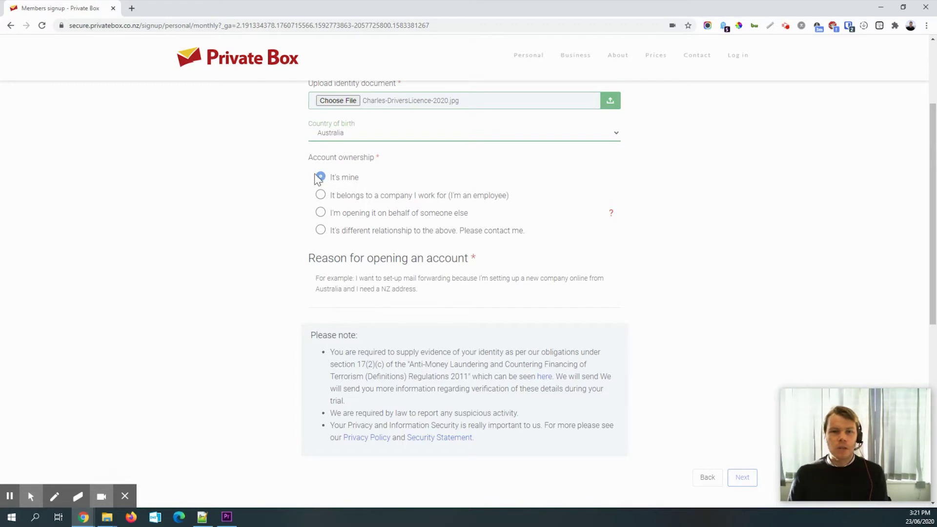
{"action": "left_click", "coordinate": [352, 299]}
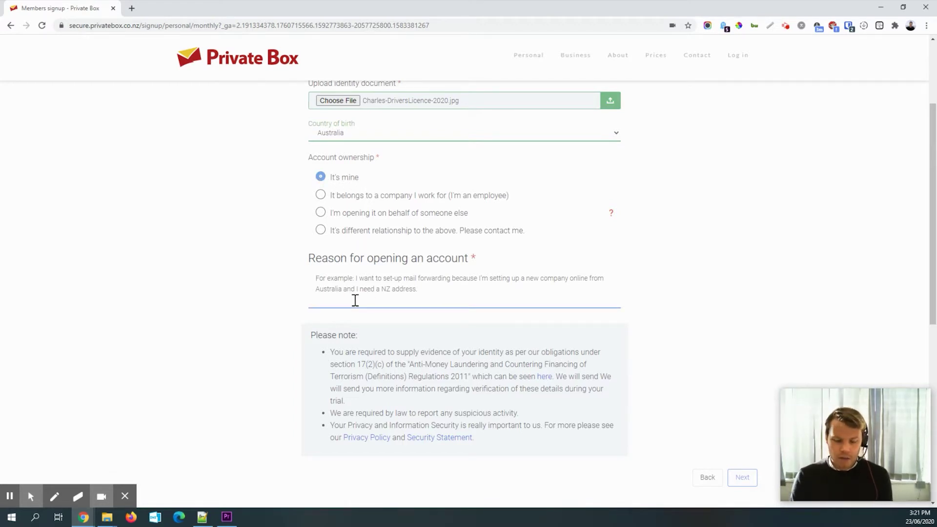
{"action": "type", "text": "Buy some shoes"}
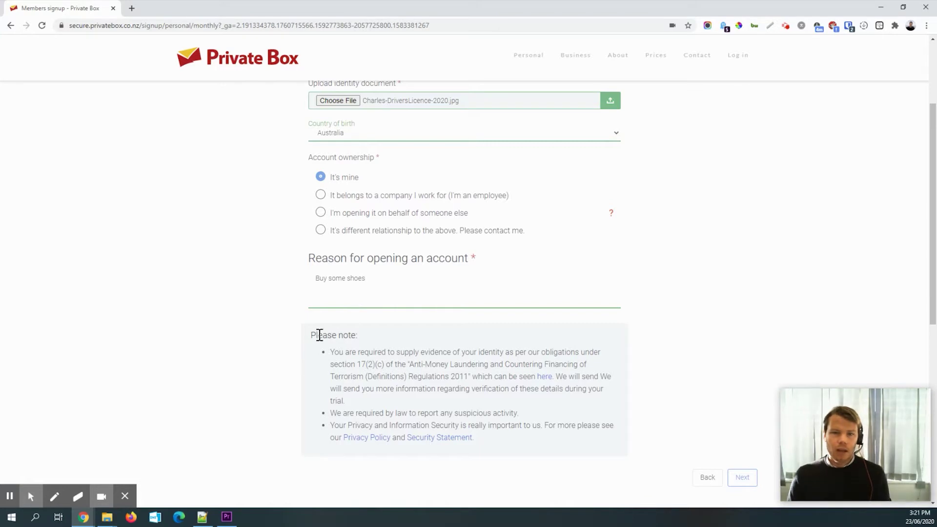
- Continue to the Upload Video step and choose Record a video as the upload type
{"action": "left_click", "coordinate": [746, 477]}
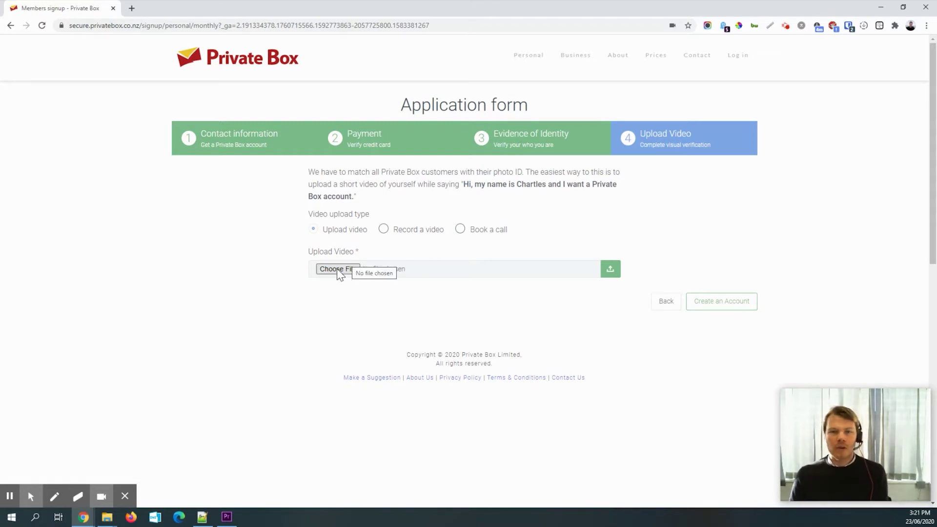
{"action": "left_click", "coordinate": [417, 235]}
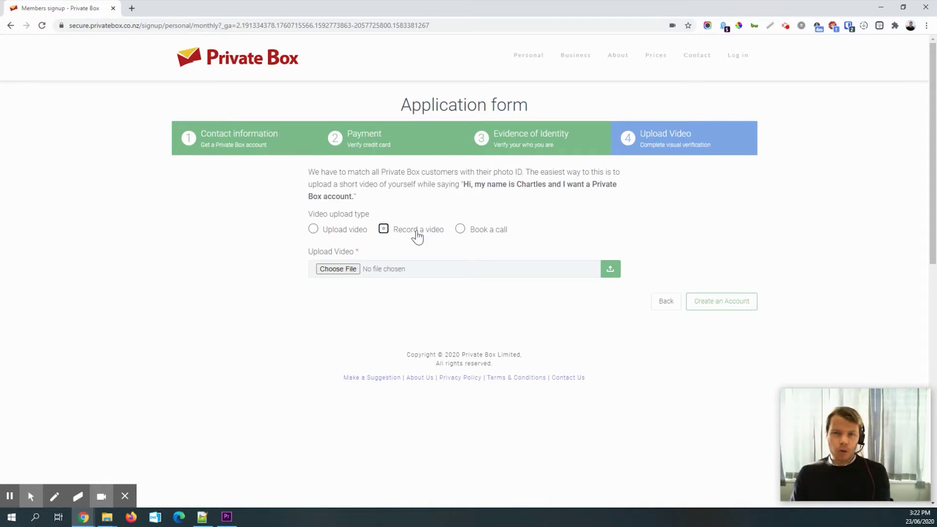
{"action": "left_click", "coordinate": [480, 237]}
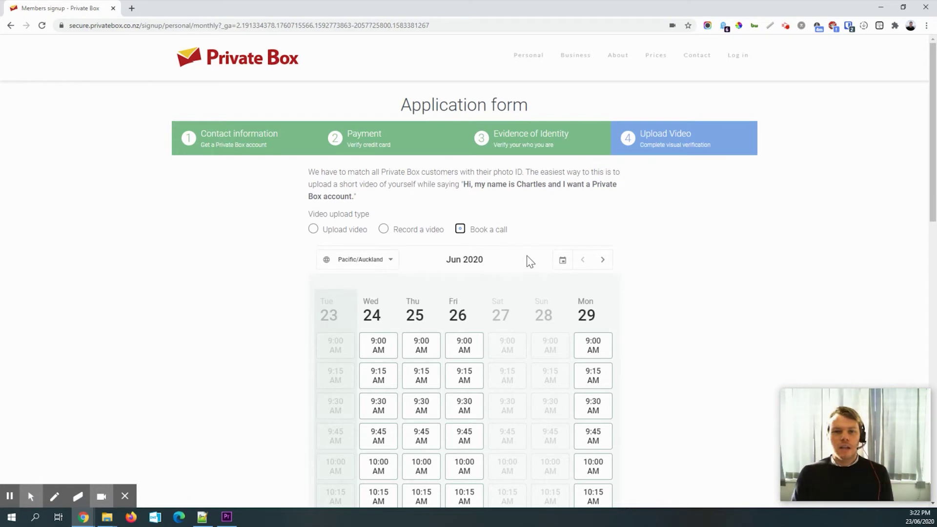
{"action": "left_click", "coordinate": [374, 349]}
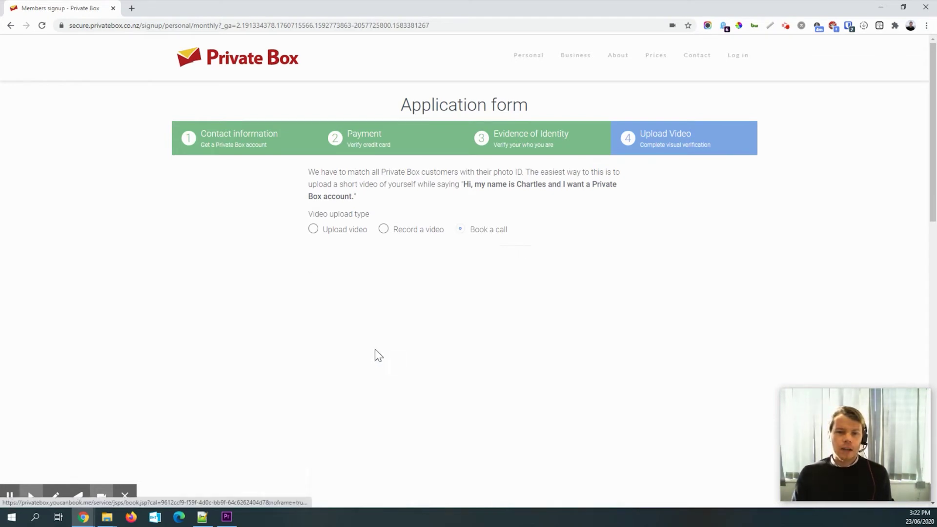
{"action": "scroll", "coordinate": [254, 353], "scroll_direction": "down", "scroll_amount": 3}
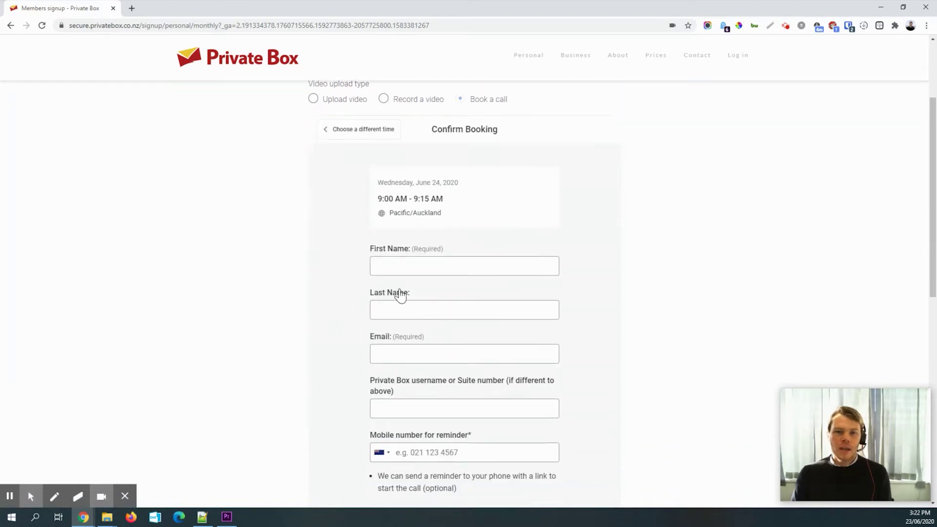
{"action": "scroll", "coordinate": [440, 402], "scroll_direction": "down", "scroll_amount": 1}
{"action": "scroll", "coordinate": [445, 400], "scroll_direction": "down", "scroll_amount": 1}
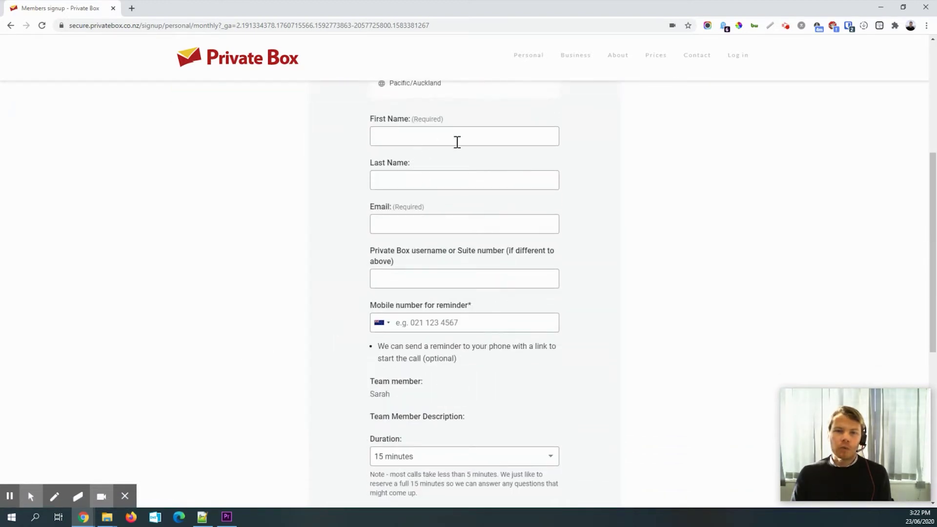
{"action": "left_click", "coordinate": [348, 394]}
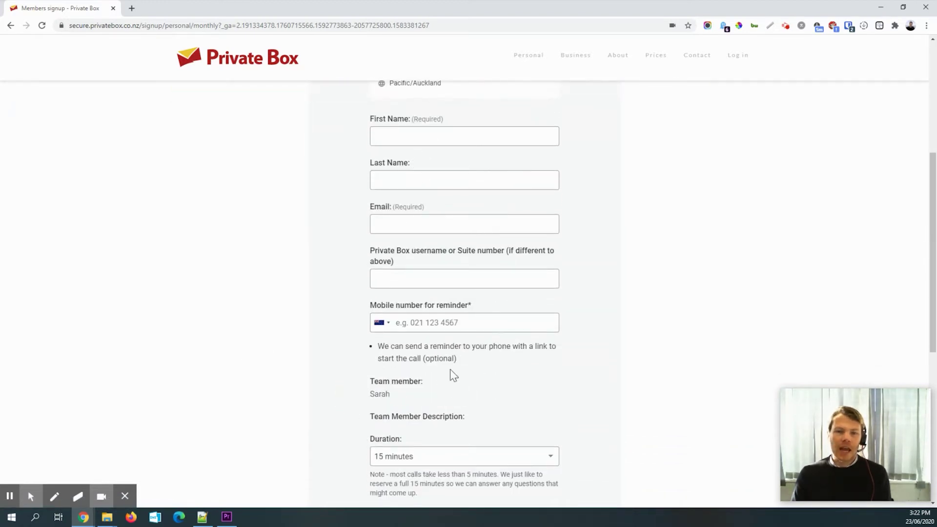
{"action": "scroll", "coordinate": [335, 340], "scroll_direction": "up", "scroll_amount": 5}
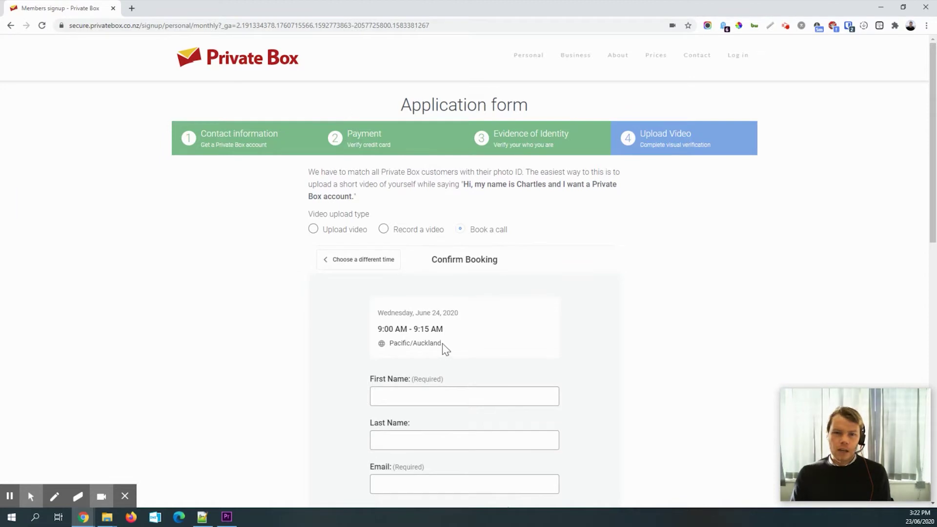
{"action": "left_click_drag", "start_coordinate": [383, 330], "coordinate": [448, 352]}
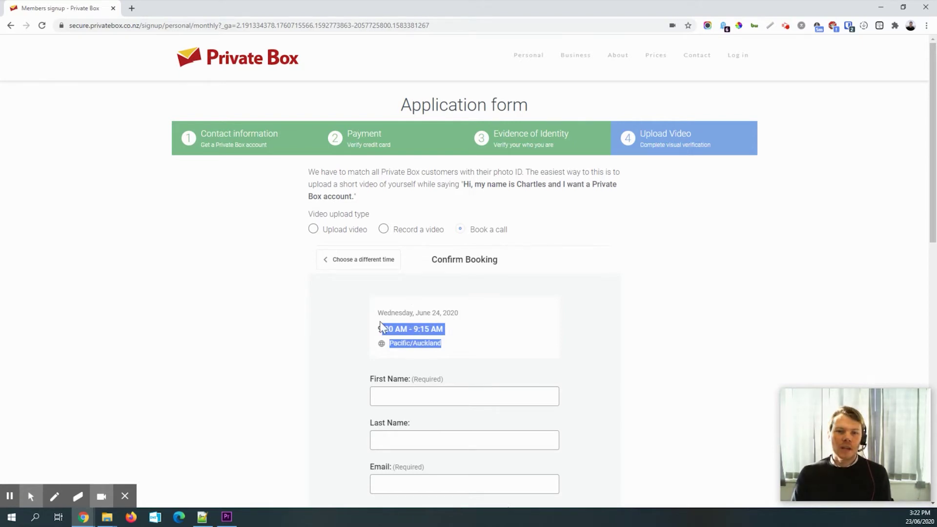
{"action": "left_click", "coordinate": [343, 269]}
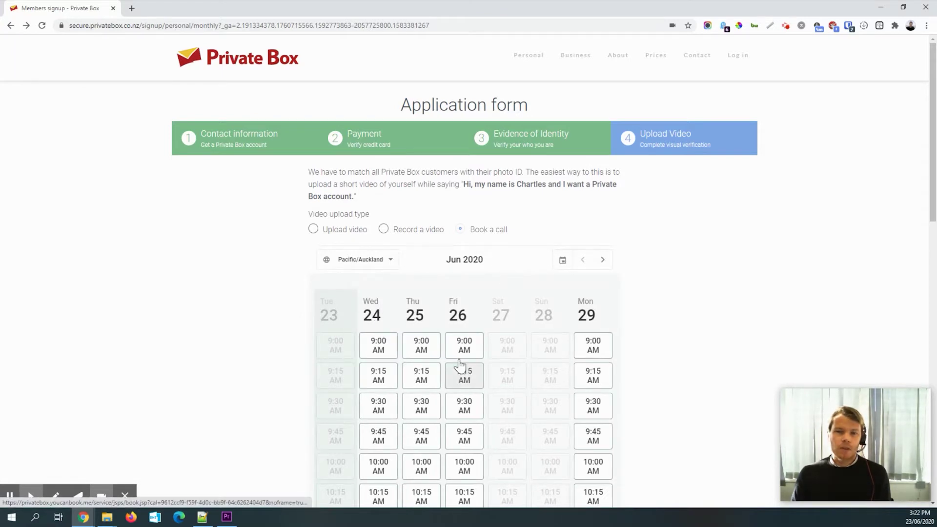
- Switch to Upload video, attach Charles-Video.mp4, and submit with Create an Account
{"action": "left_click", "coordinate": [340, 234]}
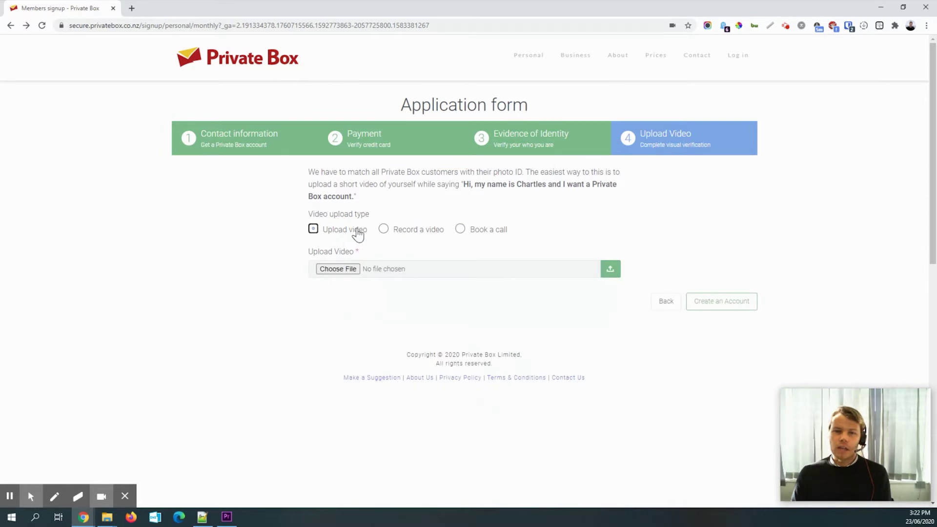
{"action": "left_click", "coordinate": [338, 269]}
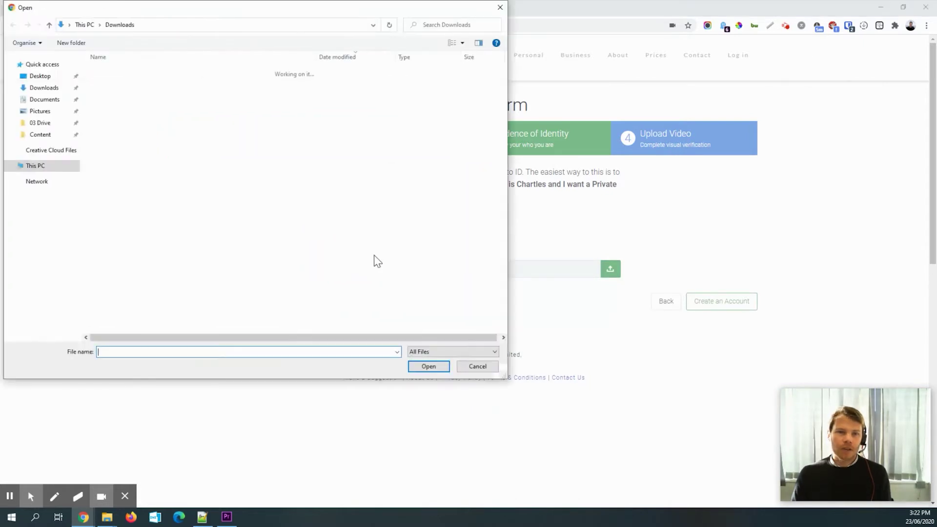
{"action": "left_click", "coordinate": [106, 125]}
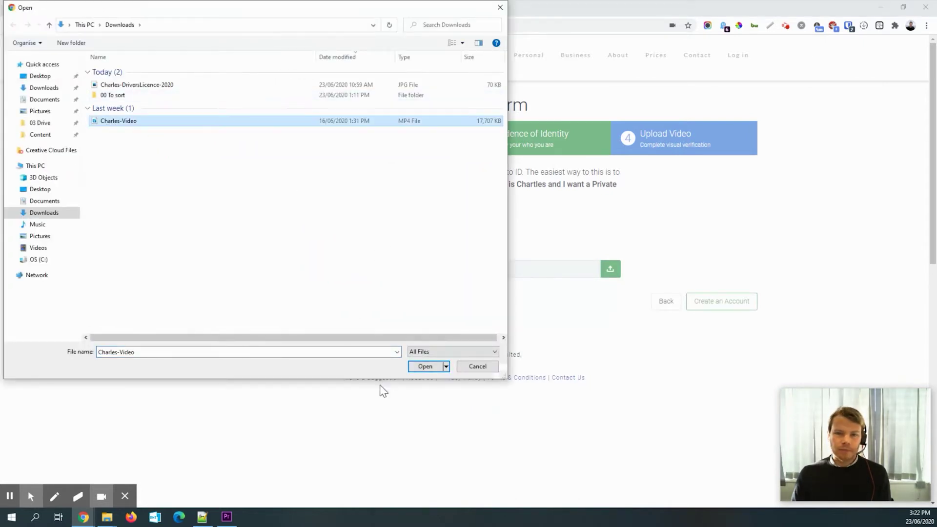
{"action": "left_click", "coordinate": [430, 369]}
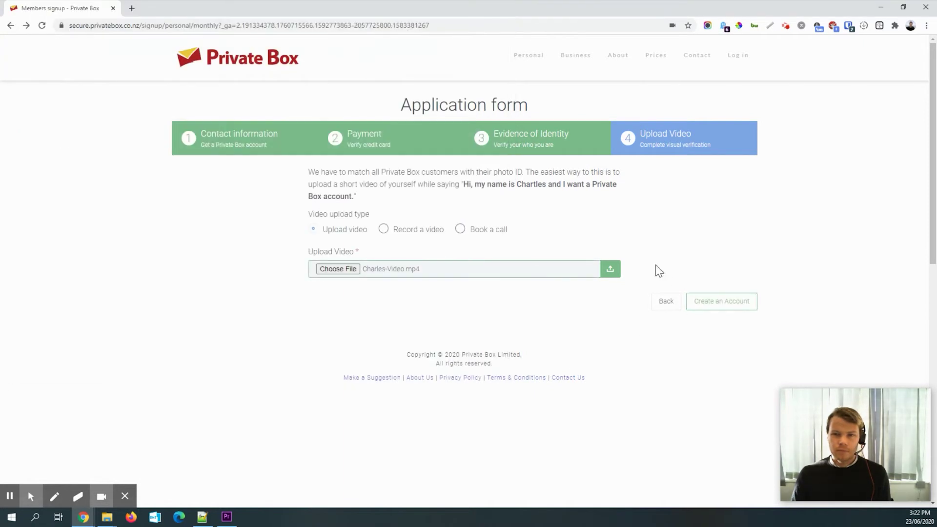
{"action": "left_click", "coordinate": [731, 305]}
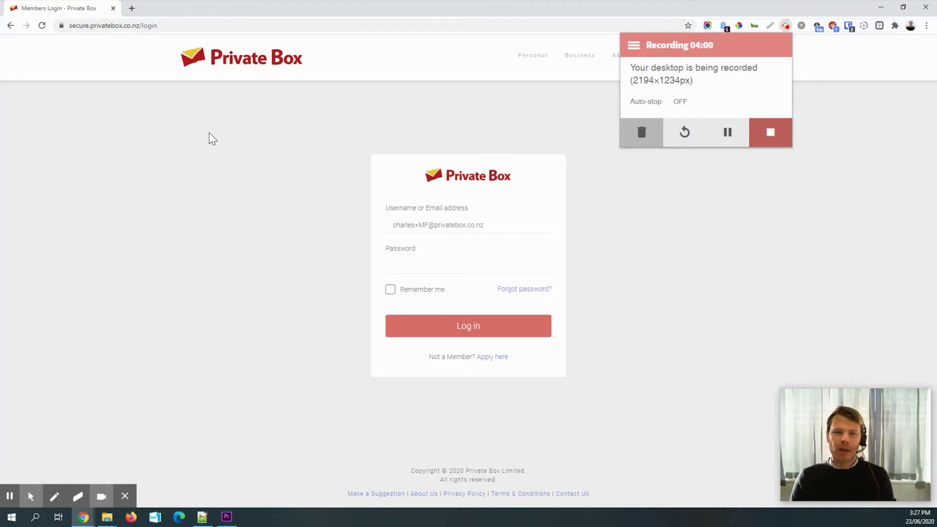
{"action": "left_click", "coordinate": [258, 169]}
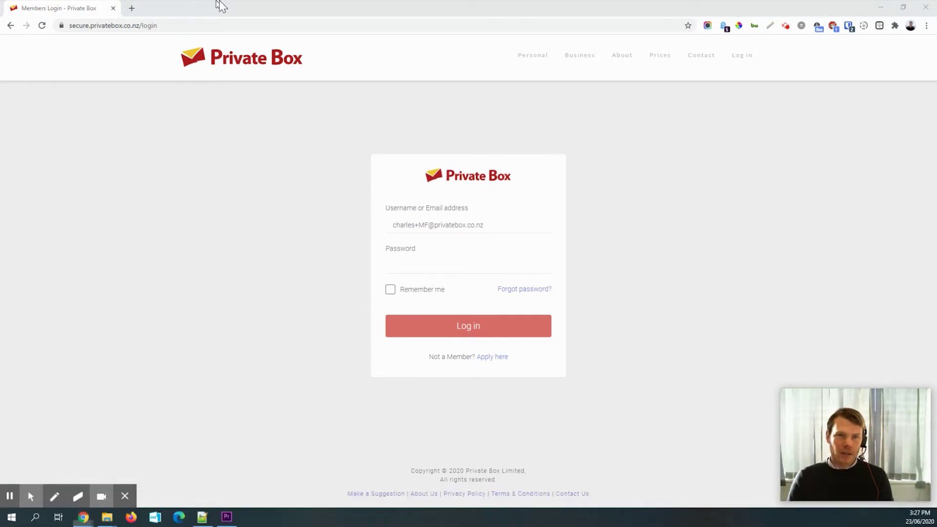
- Open the Private Box Email Verification message in Gmail and follow its verify-email link
{"action": "left_click_drag", "start_coordinate": [190, 6], "coordinate": [198, 20]}
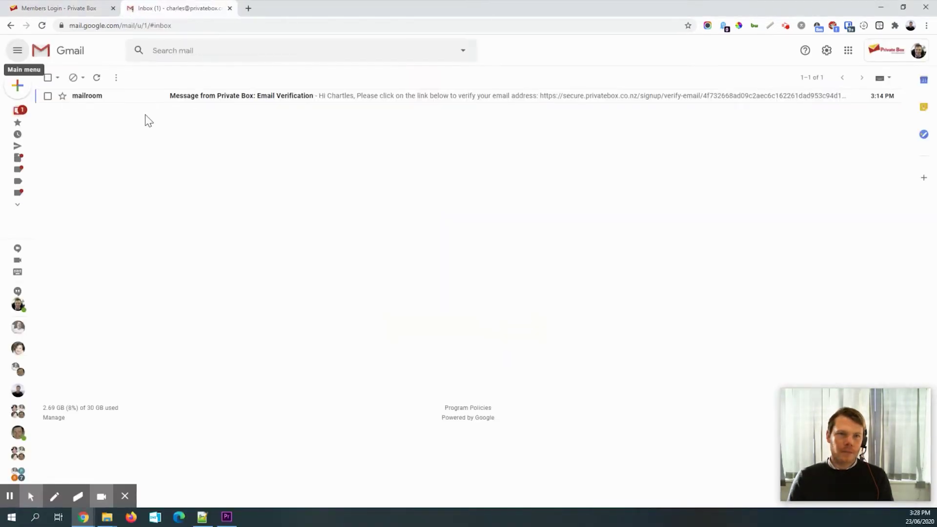
{"action": "left_click", "coordinate": [122, 104]}
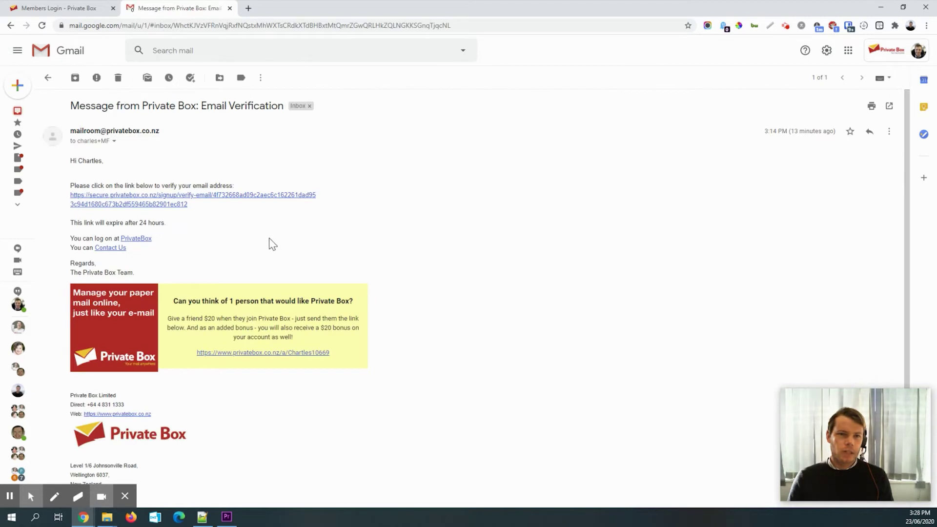
{"action": "left_click", "coordinate": [136, 204]}
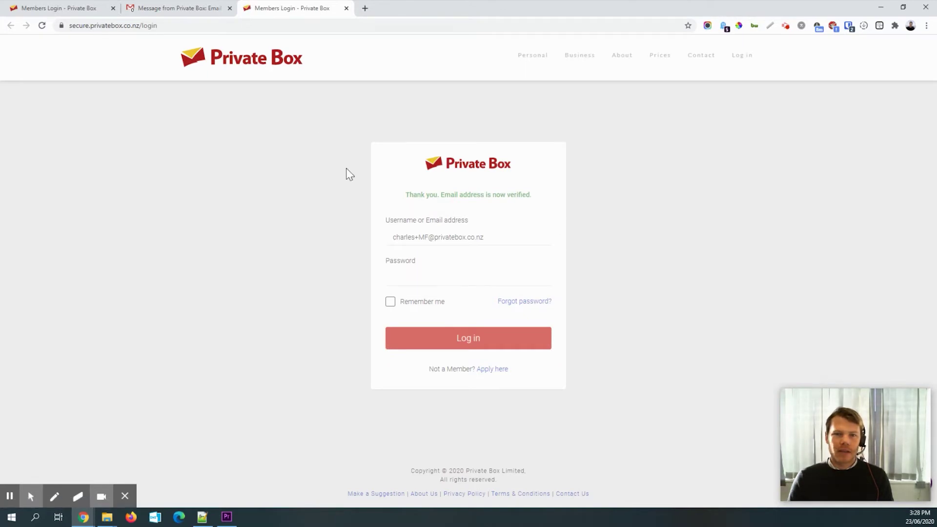
- Log in to Private Box with the account password and dismiss the save-password offer
{"action": "left_click", "coordinate": [419, 281]}
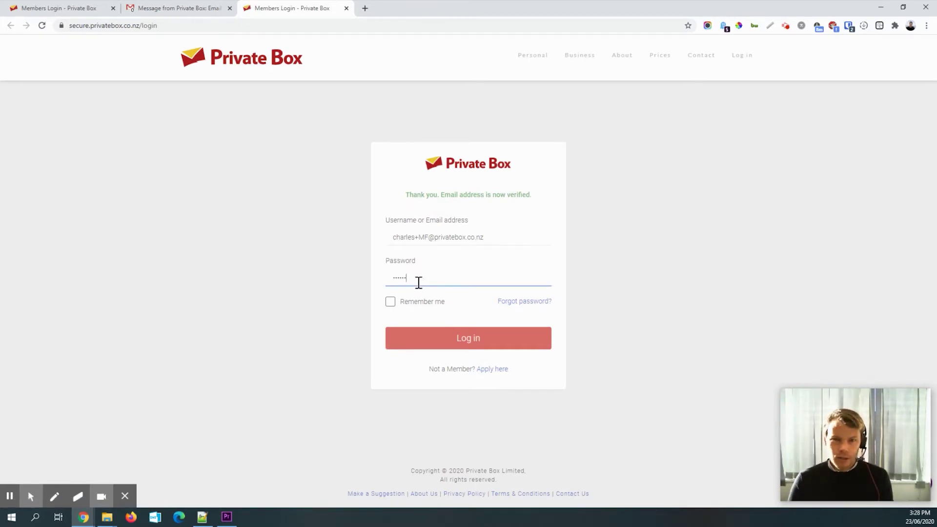
{"action": "left_click", "coordinate": [467, 336]}
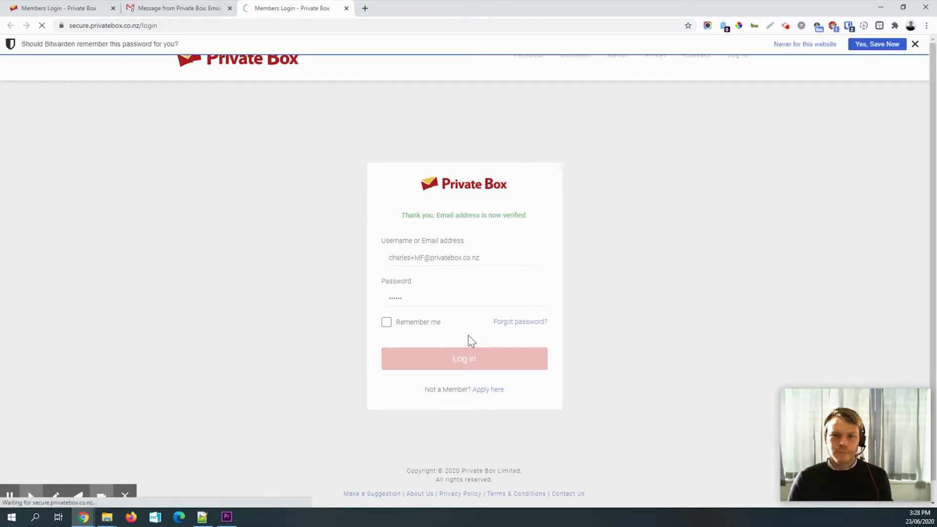
{"action": "left_click", "coordinate": [915, 44]}
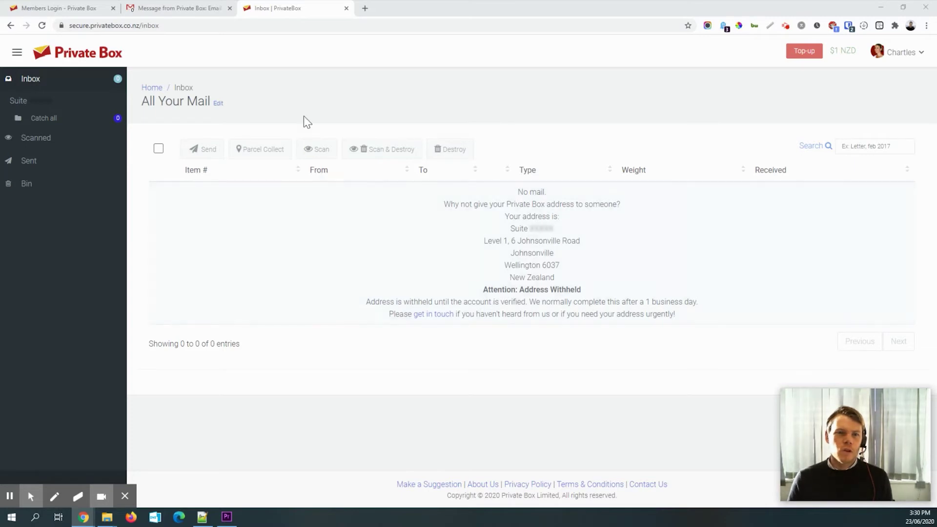
{"action": "left_click", "coordinate": [174, 88]}
- Review the inbox's mailing address, suite number and address-verification note
{"action": "double_click", "coordinate": [193, 88]}
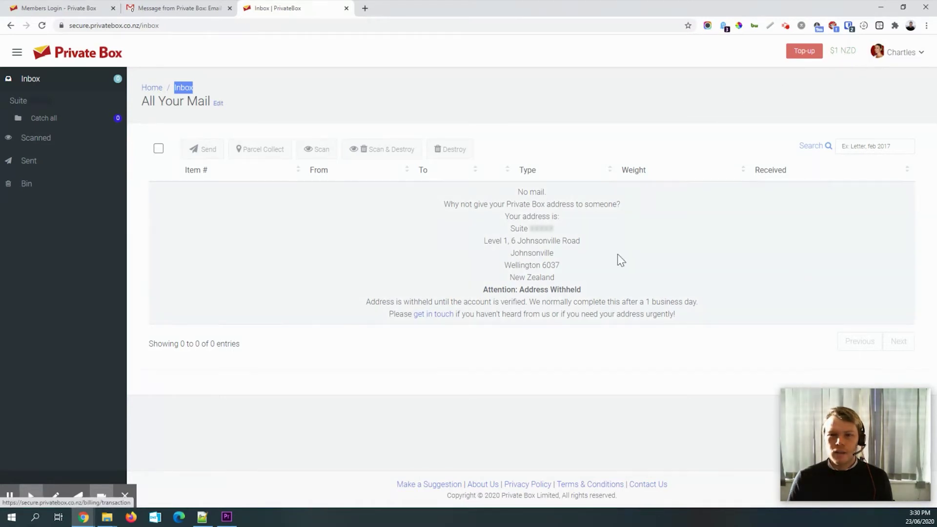
{"action": "left_click_drag", "start_coordinate": [510, 230], "coordinate": [576, 286]}
{"action": "left_click", "coordinate": [584, 243]}
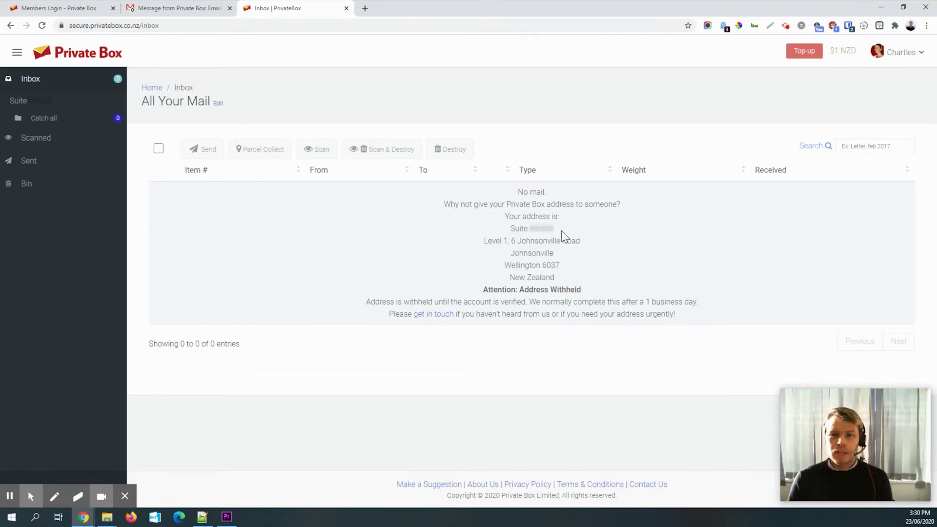
{"action": "left_click_drag", "start_coordinate": [509, 228], "coordinate": [554, 228]}
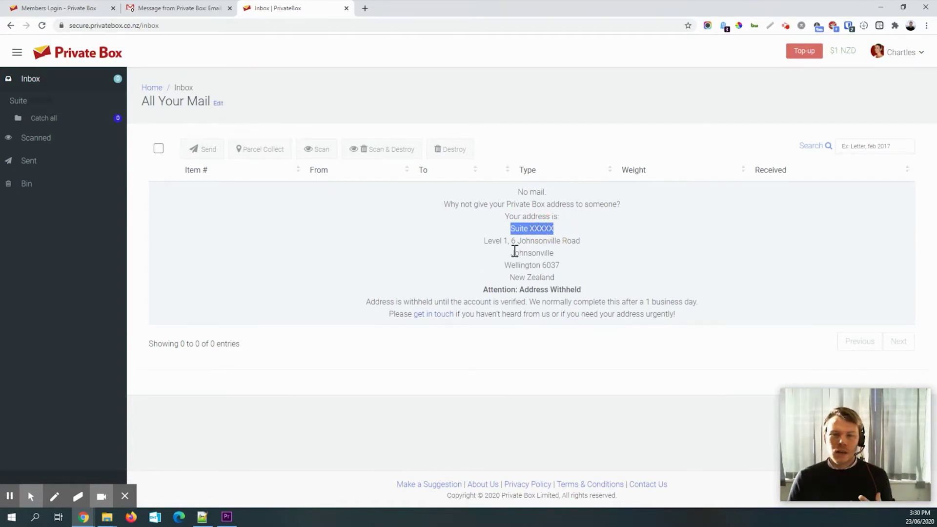
{"action": "left_click_drag", "start_coordinate": [410, 302], "coordinate": [447, 302]}
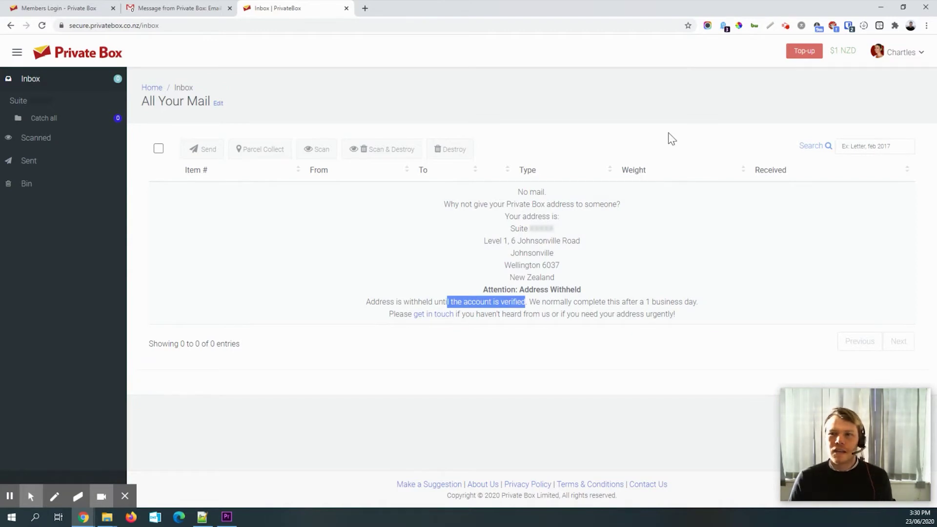
{"action": "left_click_drag", "start_coordinate": [517, 228], "coordinate": [561, 228]}
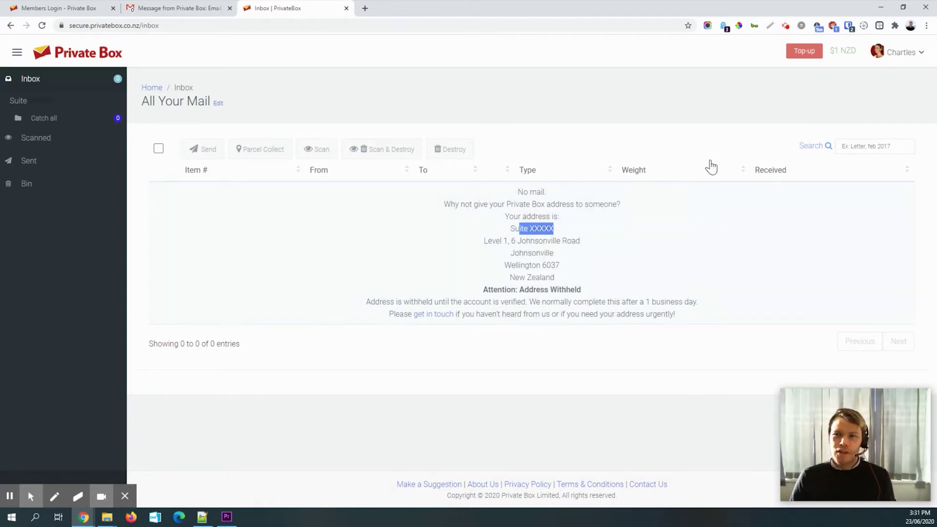
{"action": "left_click", "coordinate": [785, 26]}
{"action": "left_click", "coordinate": [737, 135]}
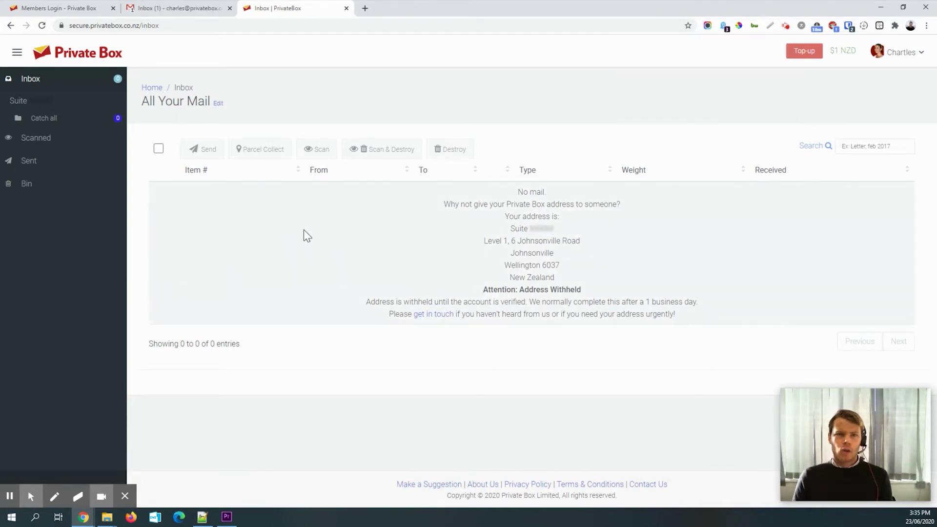
- Open the Identity Verification Complete email in Gmail and read the identity-accepted sentence
{"action": "left_click", "coordinate": [174, 10]}
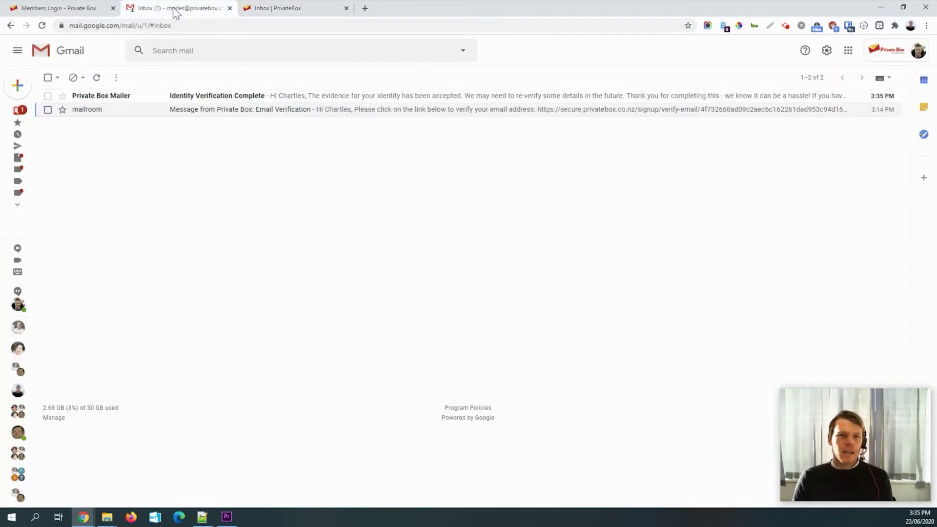
{"action": "left_click", "coordinate": [147, 105]}
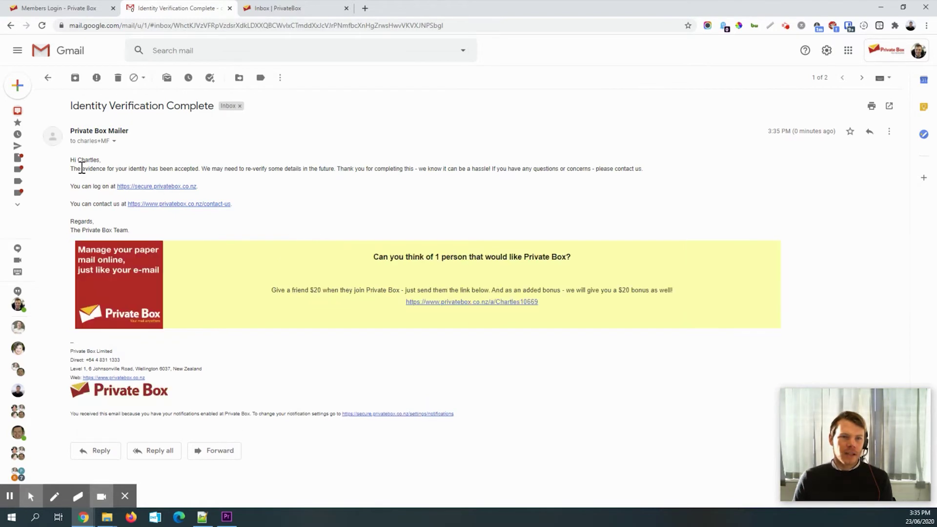
{"action": "left_click_drag", "start_coordinate": [78, 169], "coordinate": [240, 169]}
{"action": "left_click", "coordinate": [241, 169]}
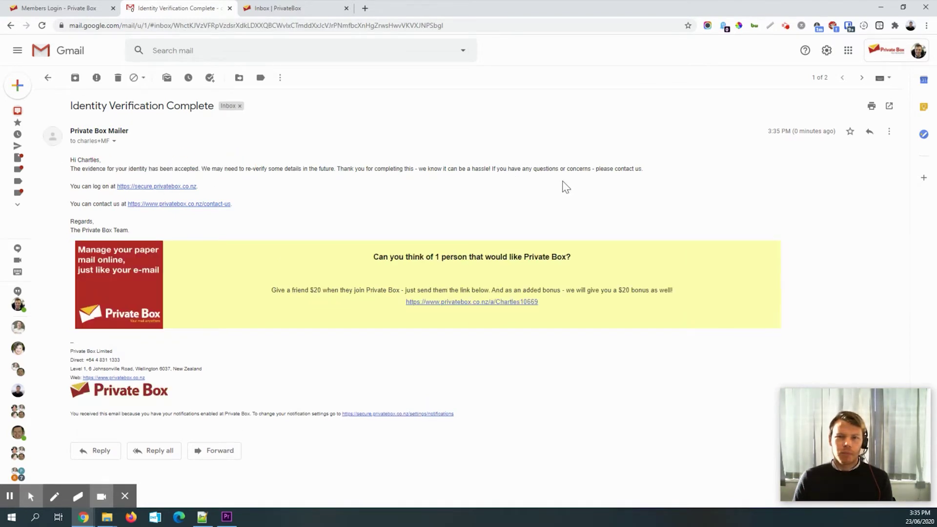
- Reload the Private Box inbox and select the now-visible Johnsonville suite address
{"action": "left_click", "coordinate": [281, 8]}
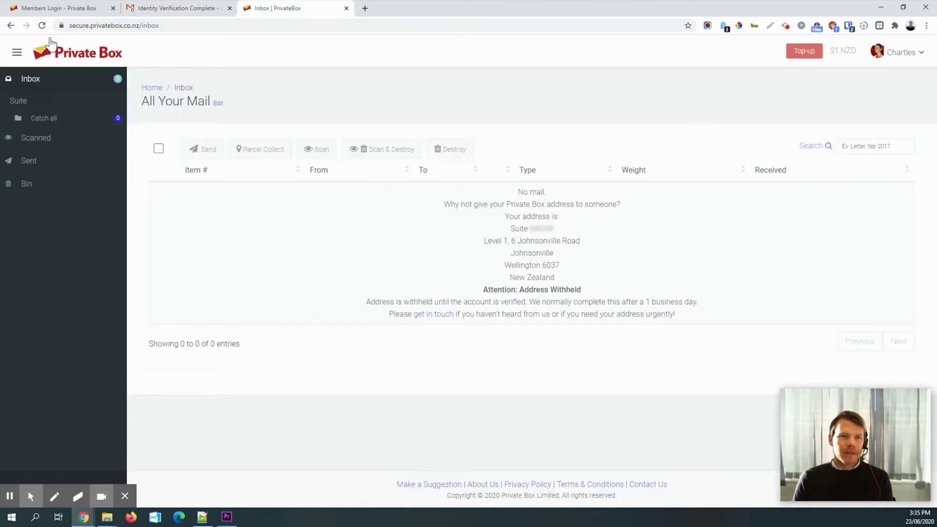
{"action": "left_click", "coordinate": [42, 25]}
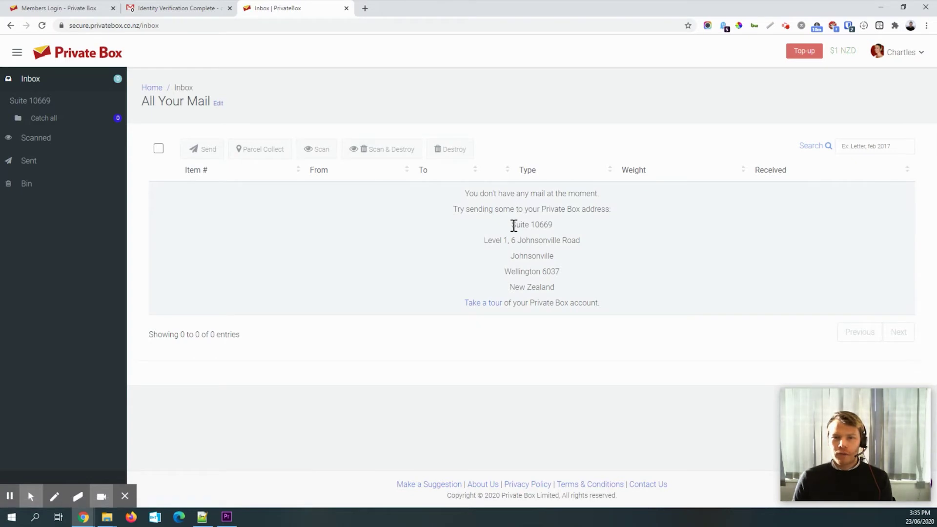
{"action": "left_click_drag", "start_coordinate": [512, 225], "coordinate": [565, 291]}
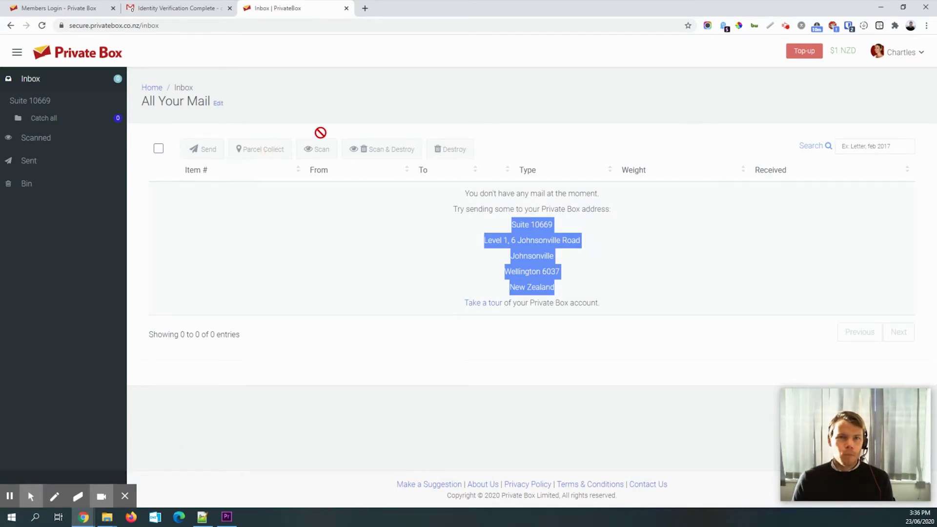
- Go to pbtech.co.nz in a new tab and open the Video Cards category
{"action": "left_click", "coordinate": [365, 9]}
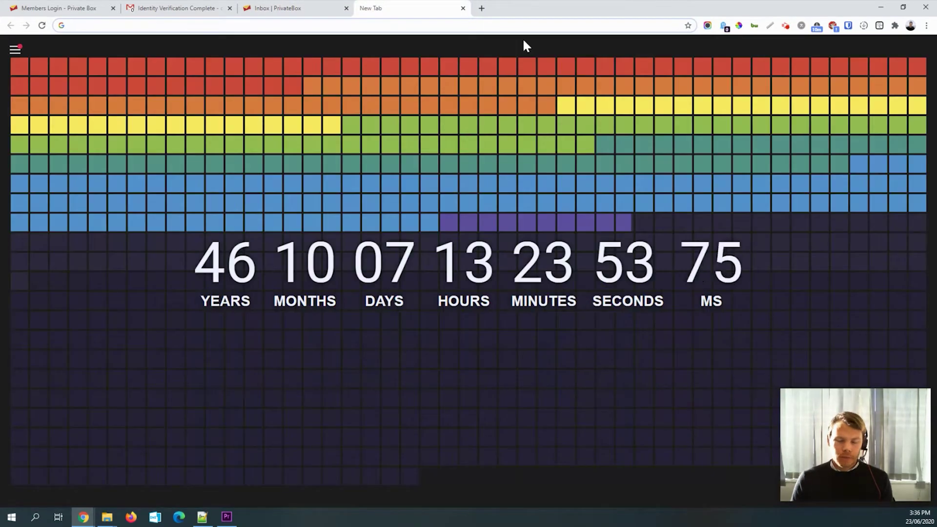
{"action": "type", "text": "pbt"}
{"action": "left_click", "coordinate": [523, 41]}
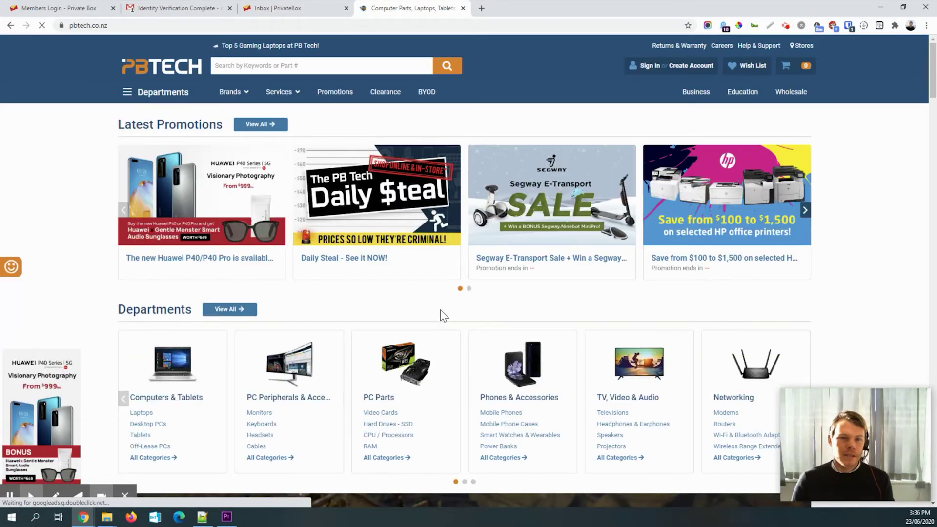
{"action": "scroll", "coordinate": [449, 329], "scroll_direction": "down", "scroll_amount": 3}
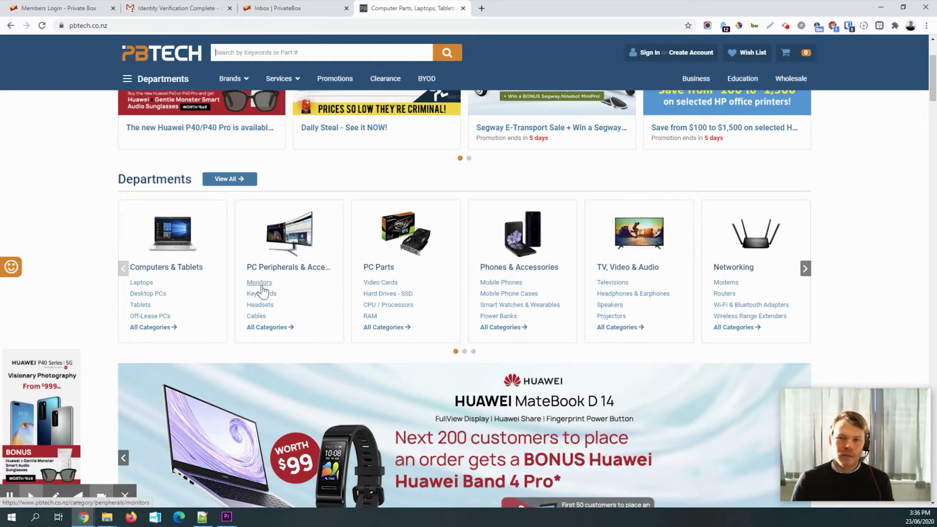
{"action": "left_click", "coordinate": [385, 293]}
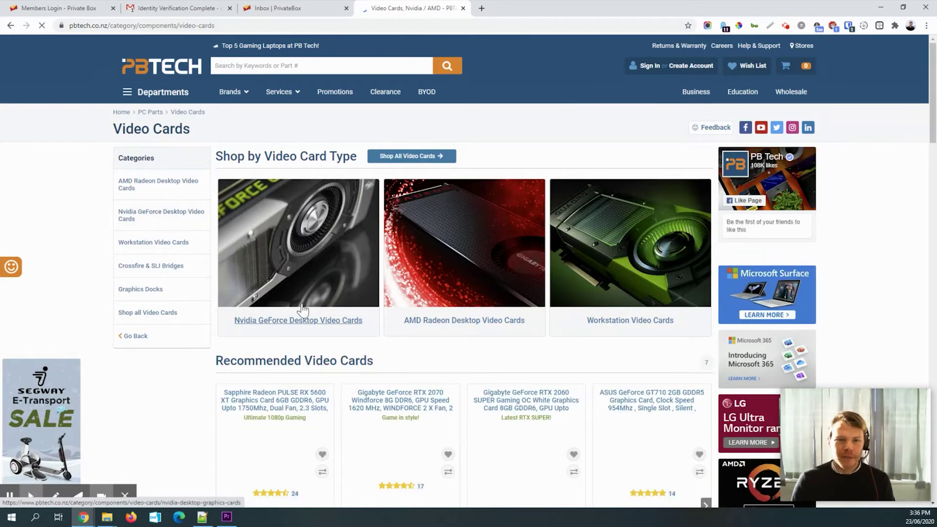
- Add the Sapphire Radeon PULSE RX 5600 XT to the cart and proceed to checkout
{"action": "scroll", "coordinate": [197, 359], "scroll_direction": "down", "scroll_amount": 3}
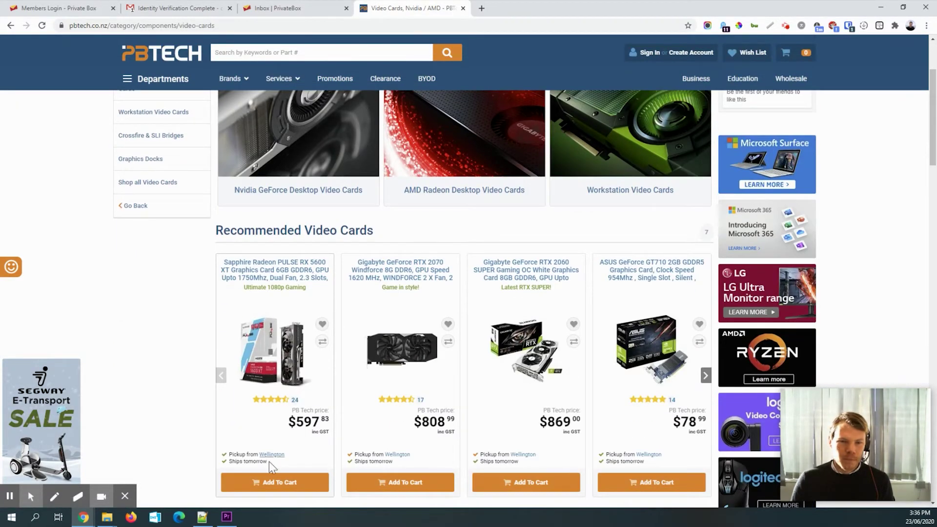
{"action": "left_click", "coordinate": [282, 488]}
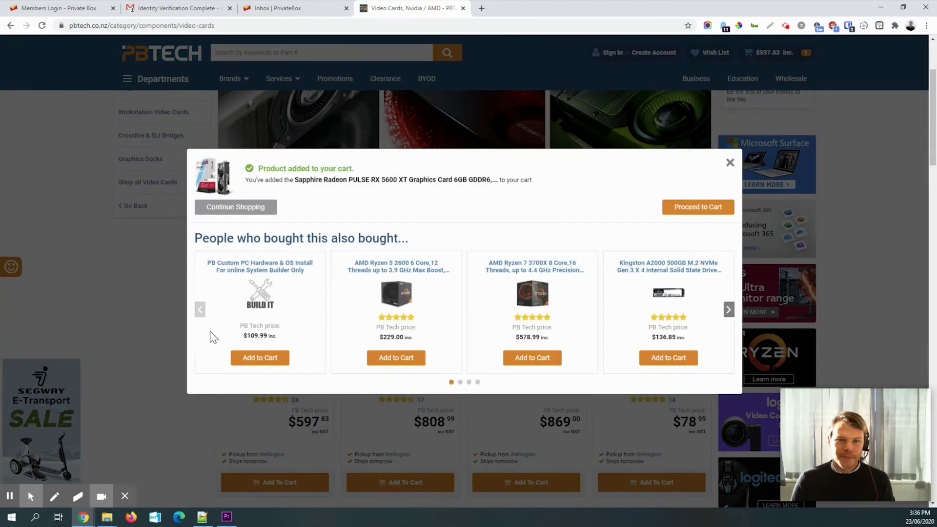
{"action": "left_click", "coordinate": [698, 209]}
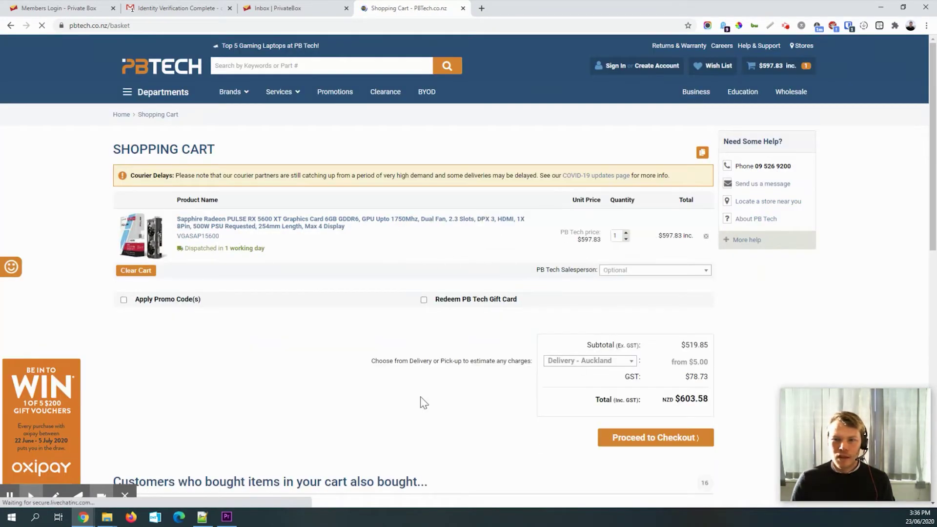
{"action": "left_click", "coordinate": [595, 362]}
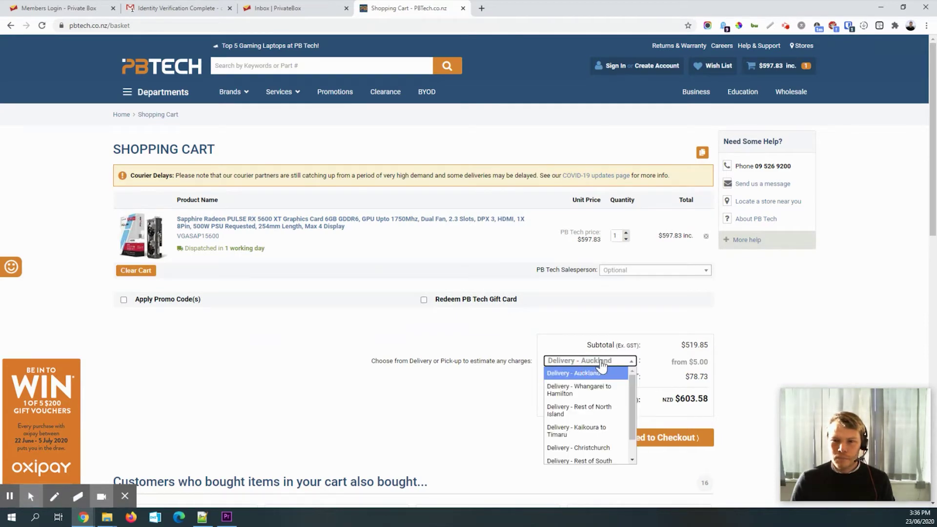
{"action": "scroll", "coordinate": [598, 435], "scroll_direction": "down", "scroll_amount": 1}
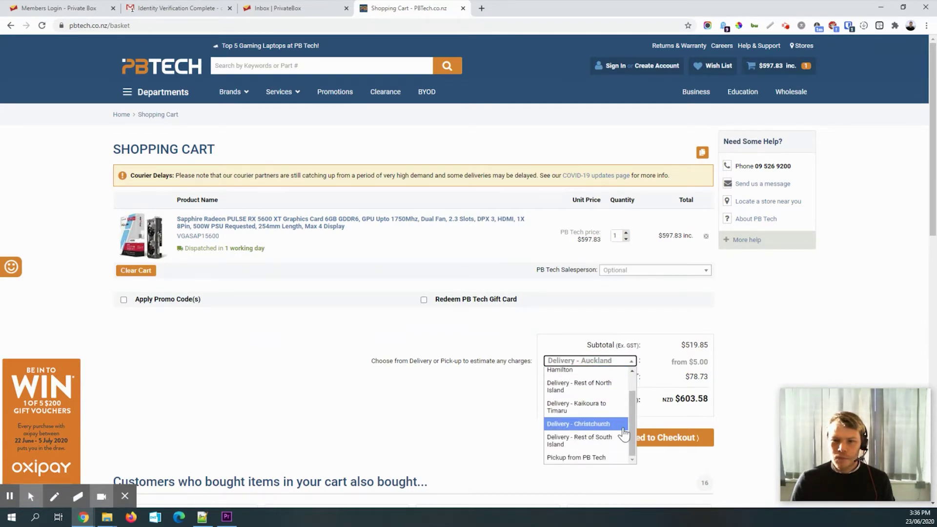
{"action": "scroll", "coordinate": [604, 430], "scroll_direction": "up", "scroll_amount": 1}
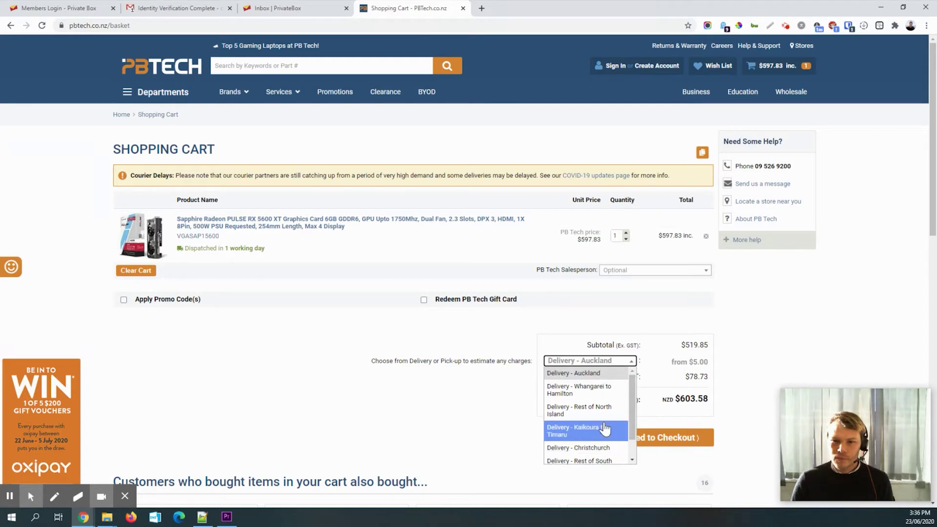
{"action": "left_click", "coordinate": [674, 437]}
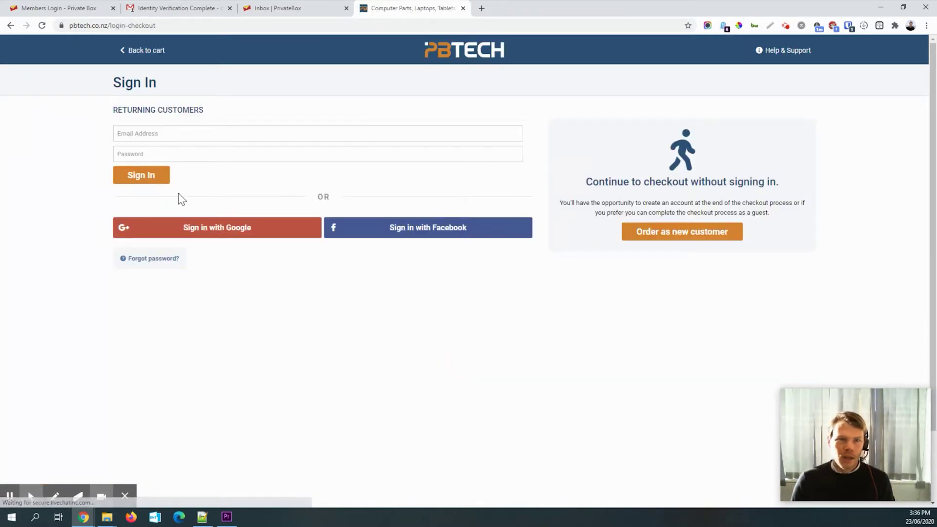
- Check out as a new customer with address delivery, entering the recipient's name and phone number
{"action": "left_click", "coordinate": [673, 234]}
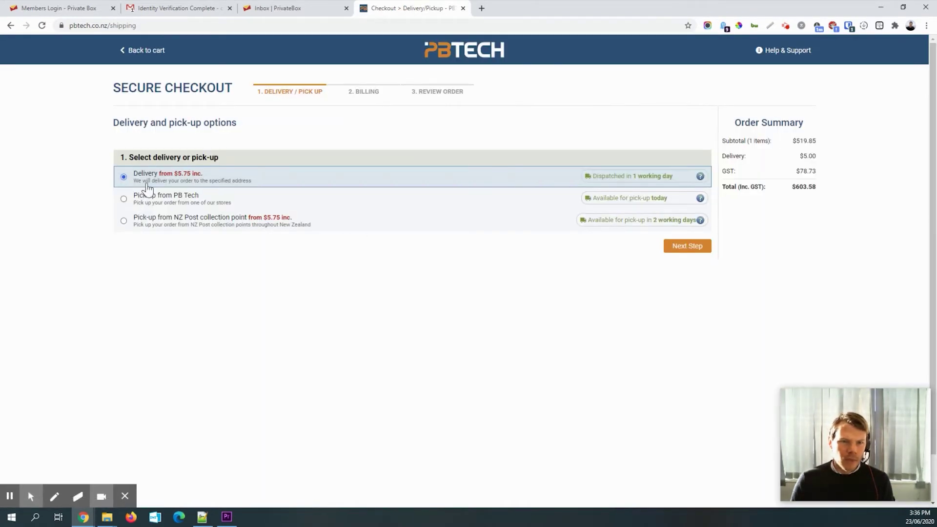
{"action": "left_click", "coordinate": [688, 254]}
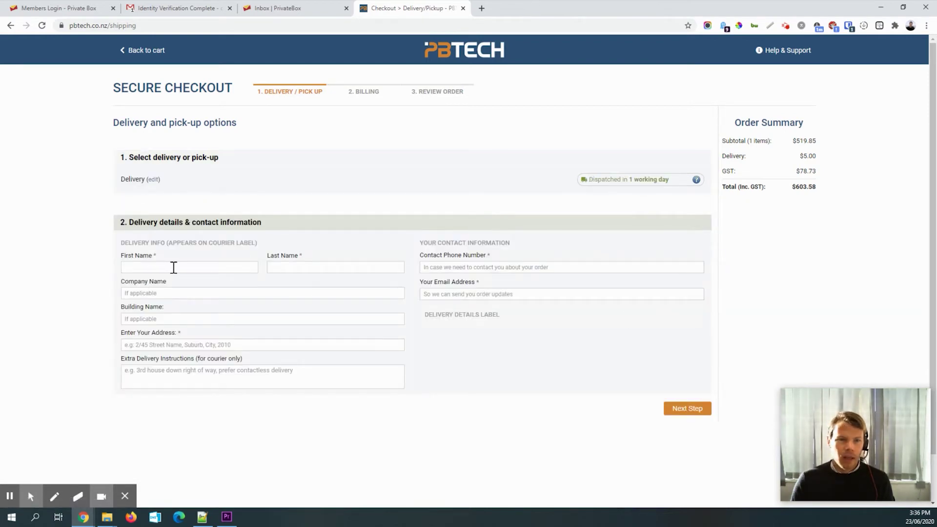
{"action": "key", "text": "Tab"}
{"action": "key", "text": "Tab"}
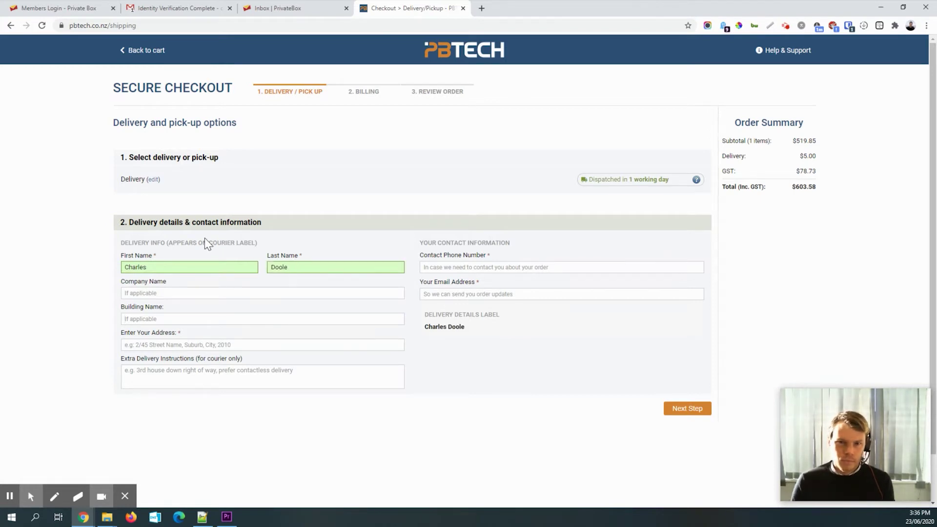
{"action": "left_click", "coordinate": [447, 267]}
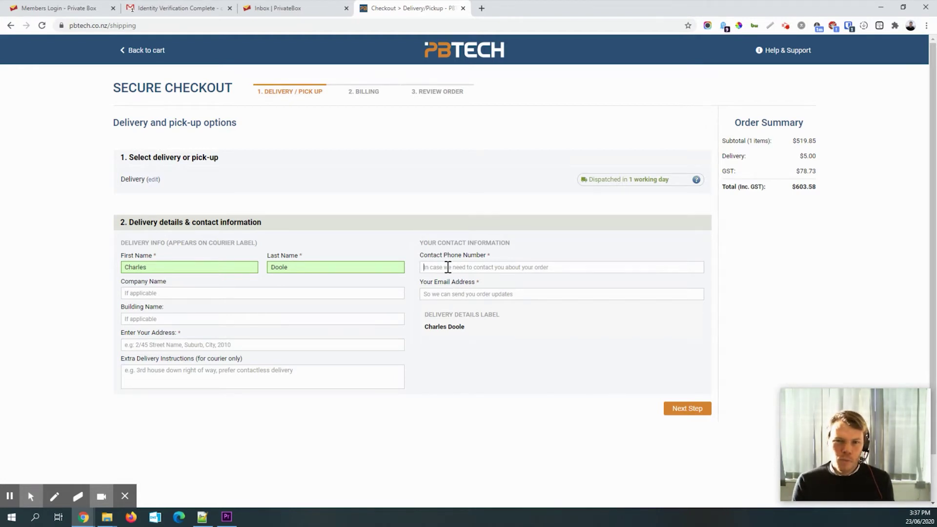
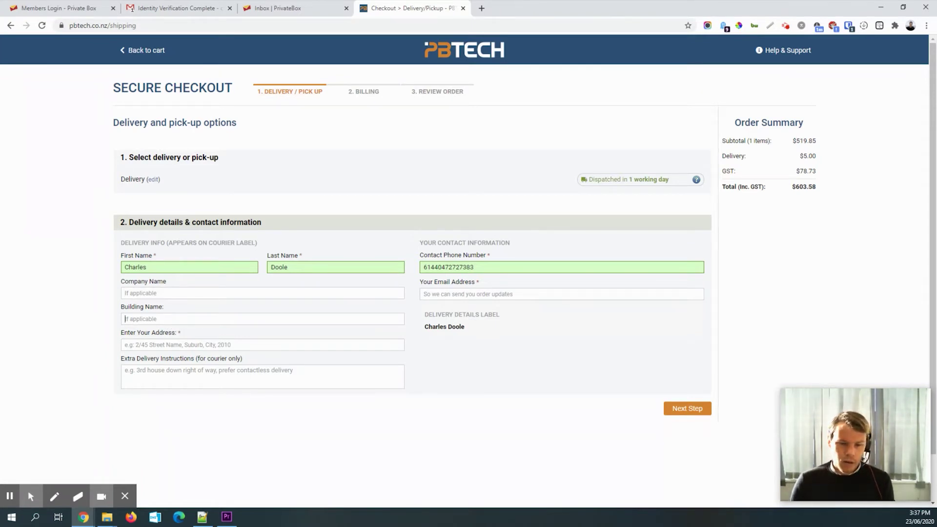
- Paste the Private Box suite number and street address, choosing the matching NZ Post suggestion
{"action": "key", "text": "alt+Tab"}
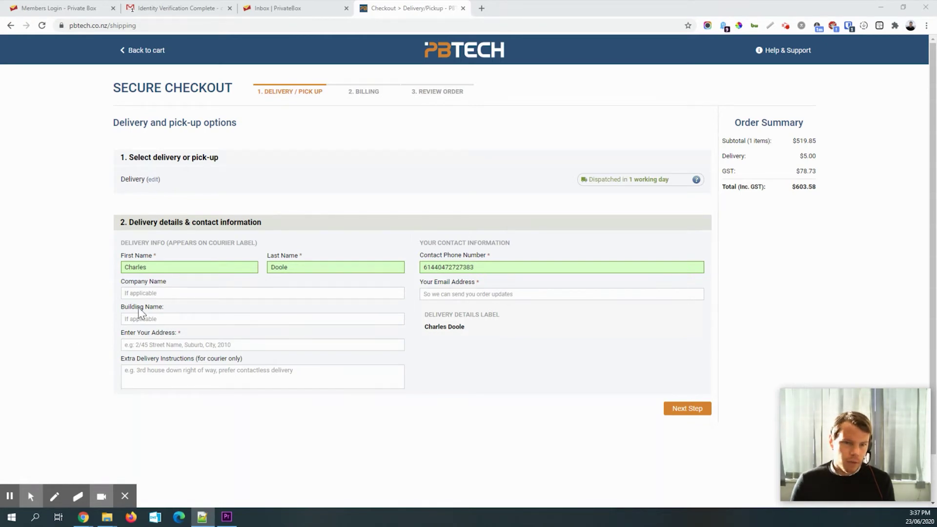
{"action": "left_click", "coordinate": [150, 319]}
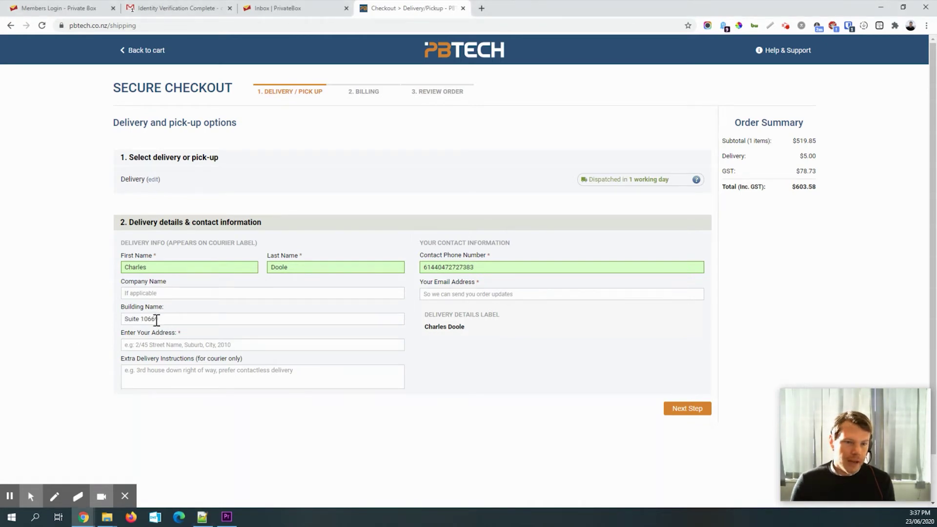
{"action": "key", "text": "alt+Tab"}
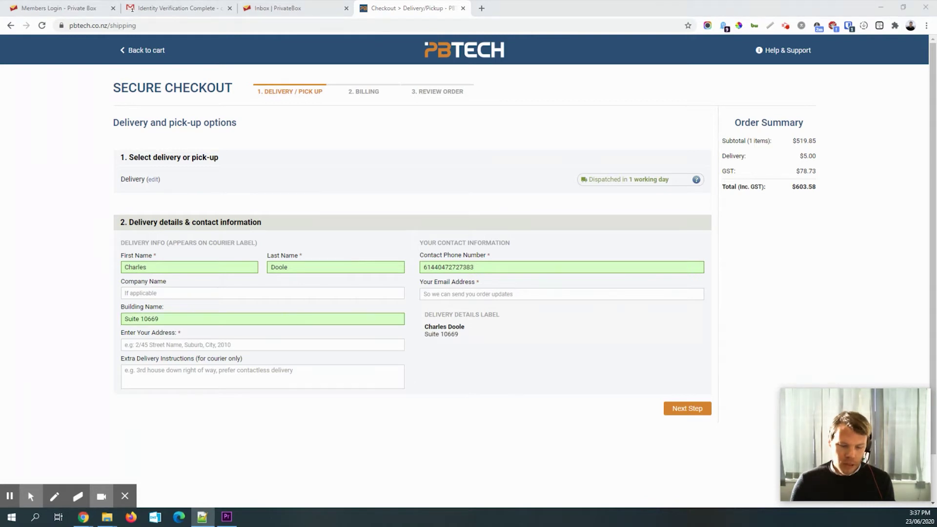
{"action": "left_click", "coordinate": [201, 346]}
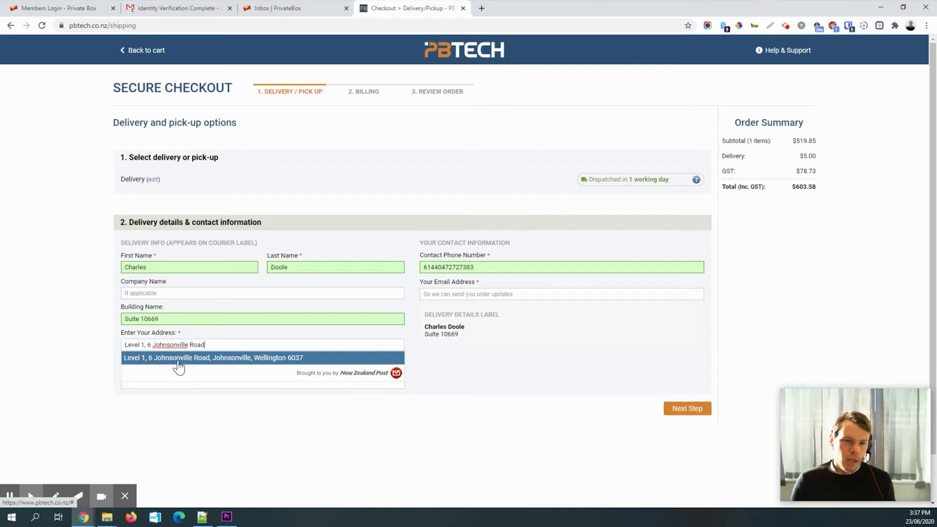
{"action": "left_click", "coordinate": [208, 358]}
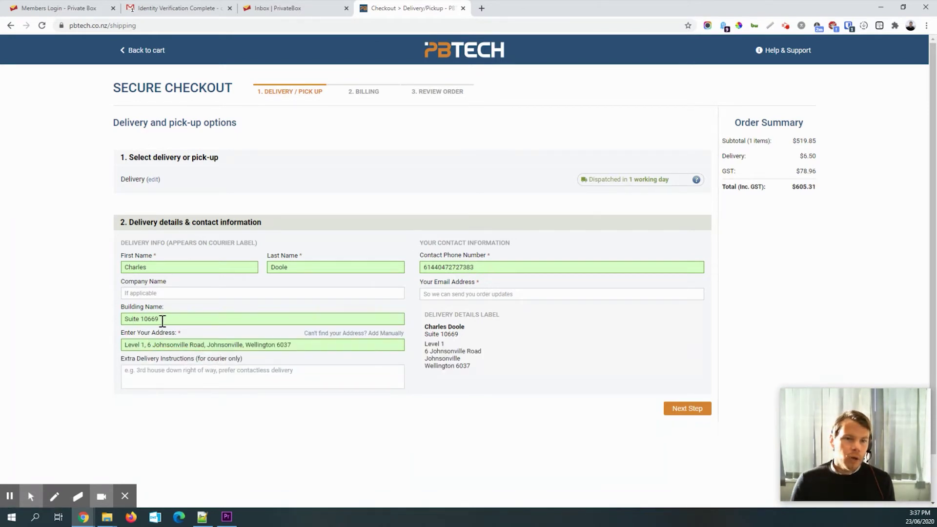
- Check the suite number in Building Name, enter the contact e-mail, and submit the delivery details
{"action": "left_click_drag", "start_coordinate": [162, 321], "coordinate": [126, 320]}
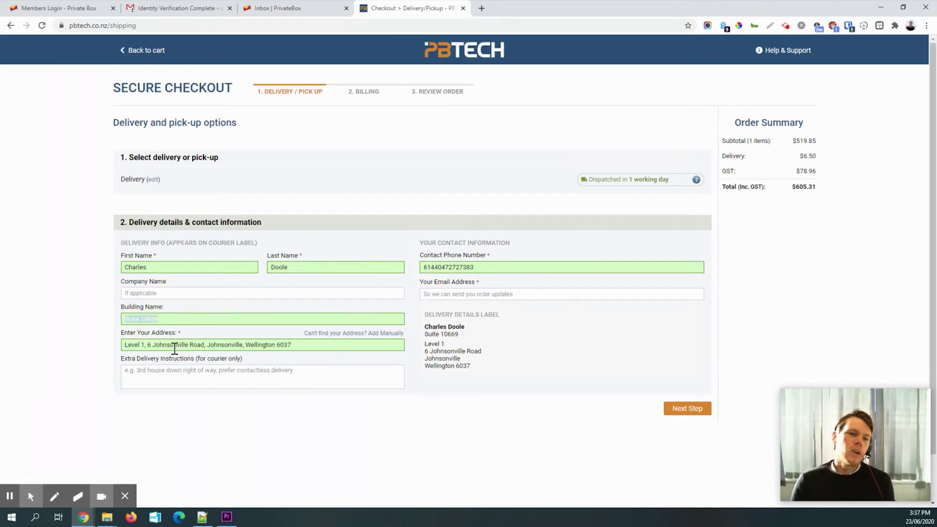
{"action": "left_click", "coordinate": [160, 320]}
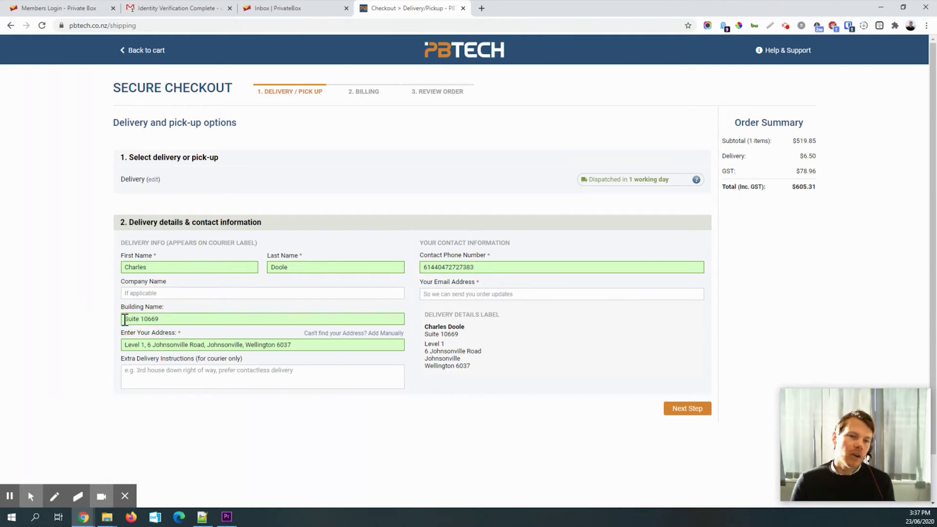
{"action": "left_click_drag", "start_coordinate": [165, 320], "coordinate": [122, 319]}
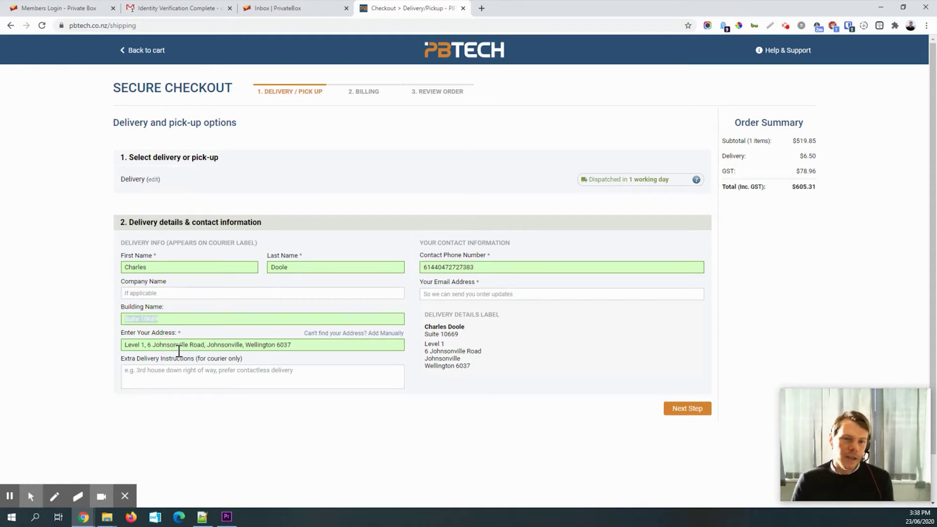
{"action": "left_click", "coordinate": [180, 372]}
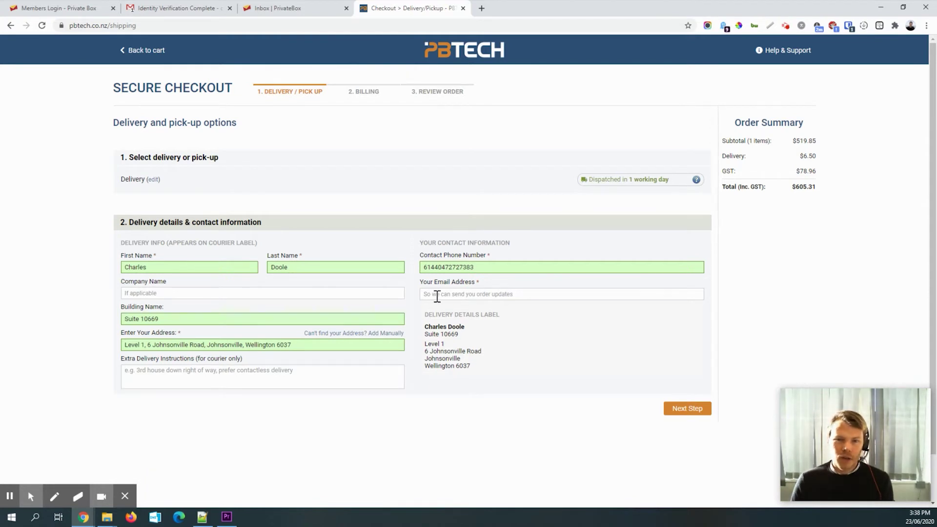
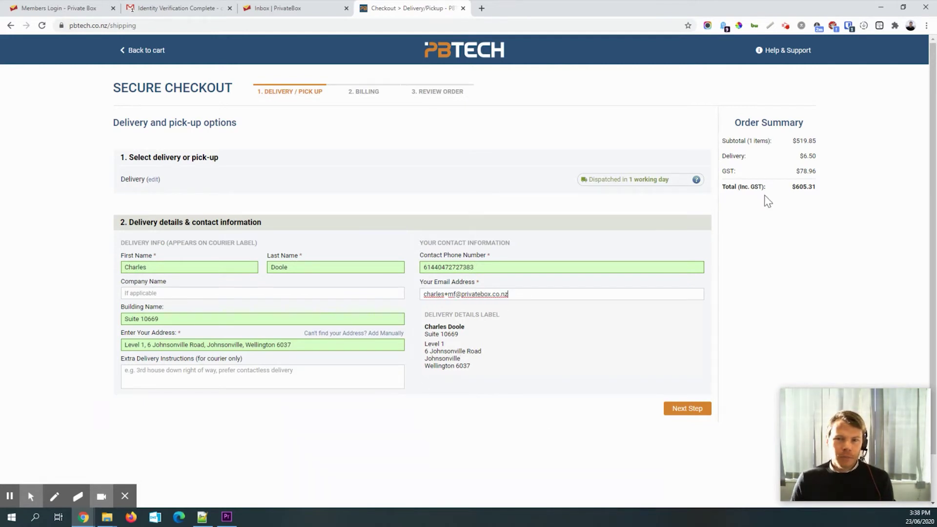
{"action": "left_click", "coordinate": [693, 409]}
- Preview PB Tech's billing step, return to Standard delivery, then switch to the Private Box inbox
{"action": "scroll", "coordinate": [332, 352], "scroll_direction": "down", "scroll_amount": 2}
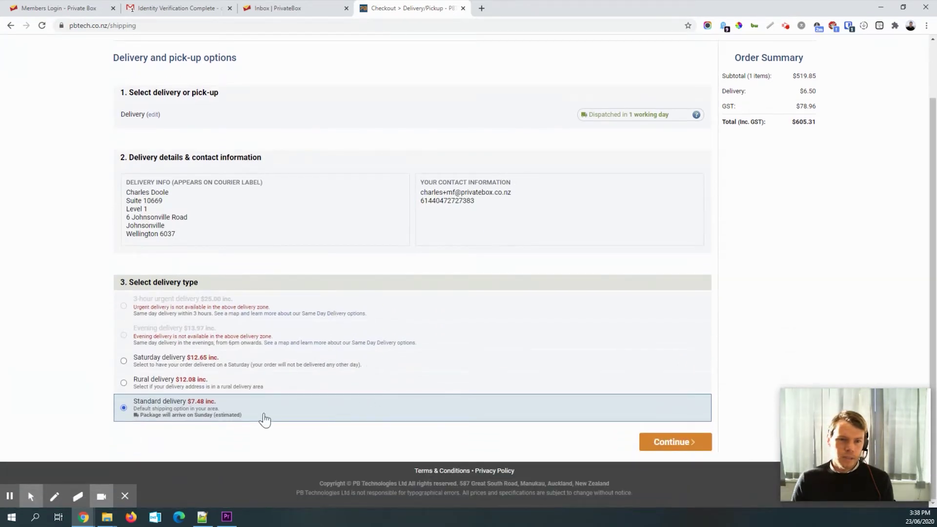
{"action": "left_click", "coordinate": [681, 442]}
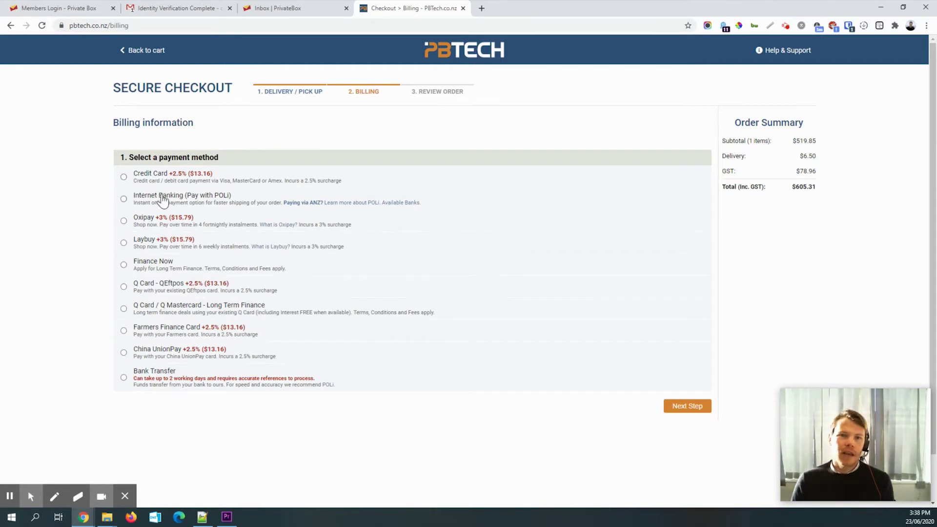
{"action": "key", "text": "alt+Left"}
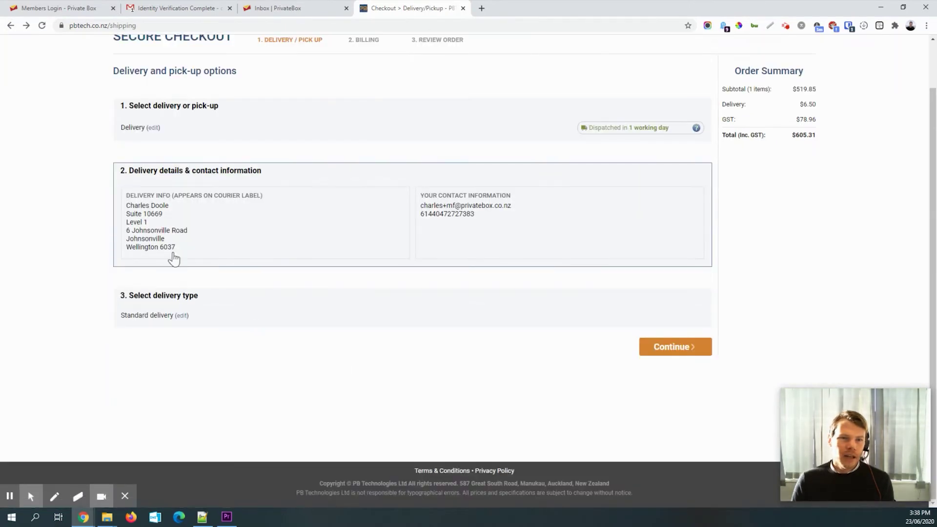
{"action": "scroll", "coordinate": [124, 200], "scroll_direction": "up", "scroll_amount": 1}
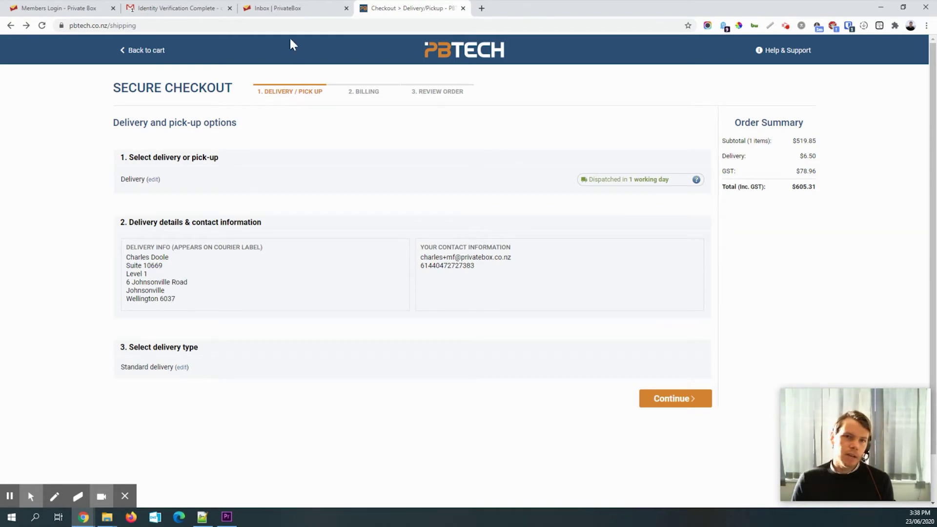
{"action": "left_click", "coordinate": [289, 10]}
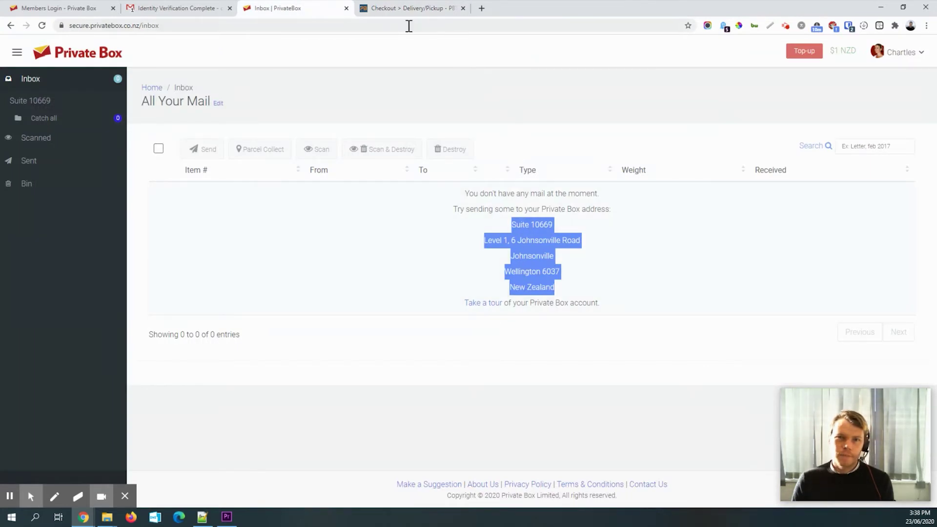
- Switch back to the PB Tech checkout tab
{"action": "left_click", "coordinate": [401, 11]}
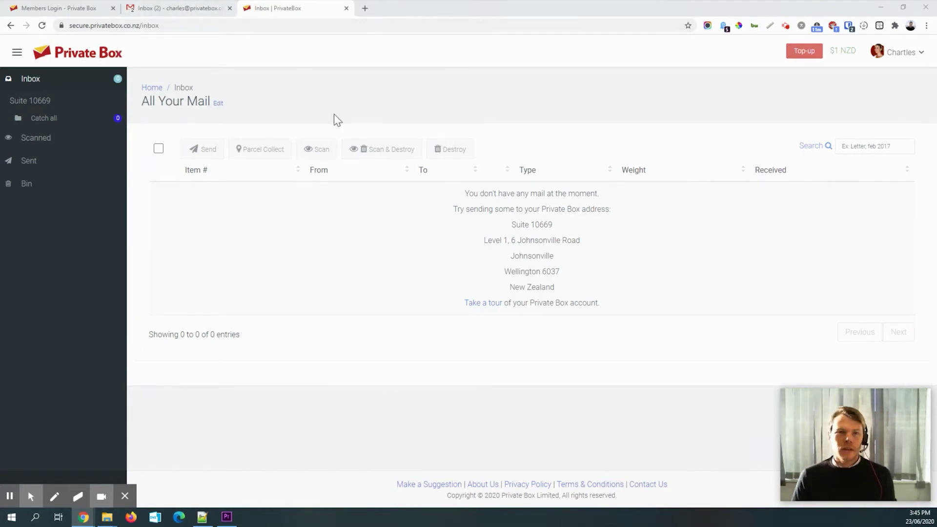
- In Gmail, read the Private Box welcome email's suite address and the PB Tech invoice email
{"action": "left_click", "coordinate": [189, 14]}
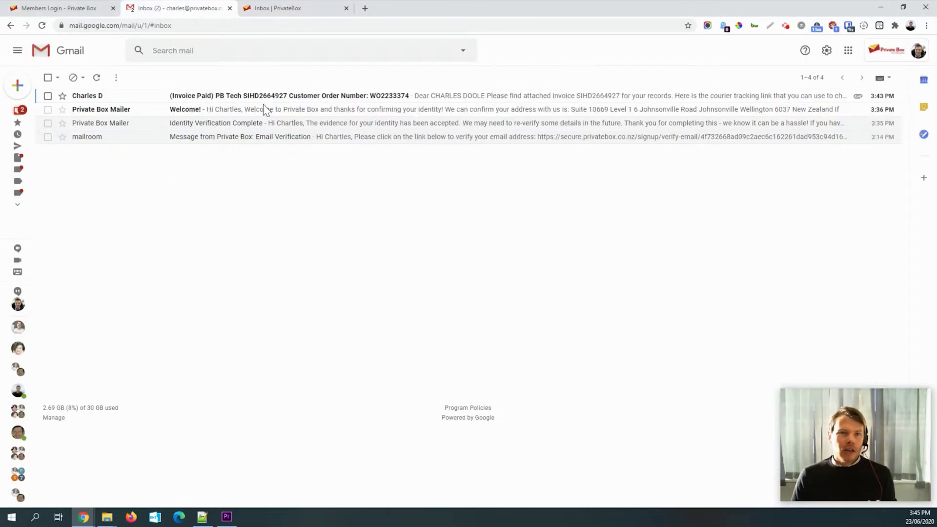
{"action": "left_click", "coordinate": [146, 110]}
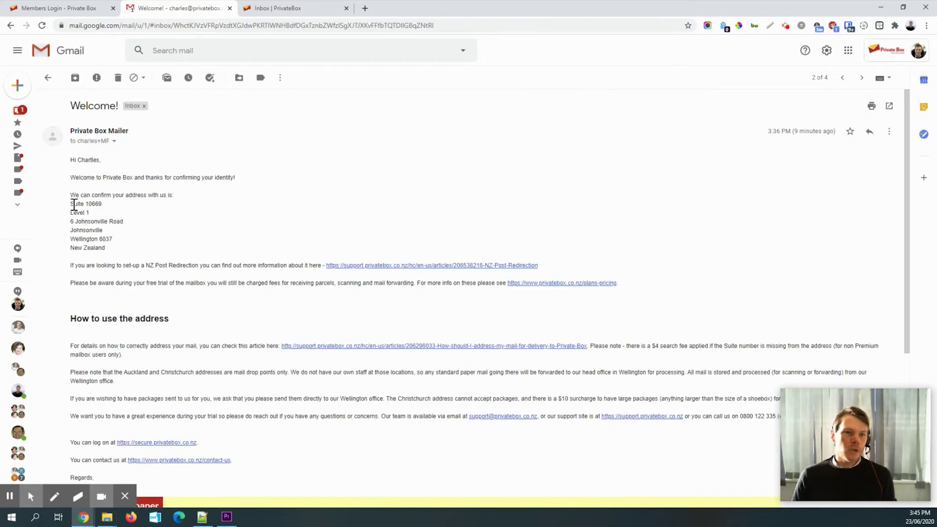
{"action": "left_click_drag", "start_coordinate": [72, 204], "coordinate": [115, 249]}
{"action": "scroll", "coordinate": [239, 324], "scroll_direction": "down", "scroll_amount": 3}
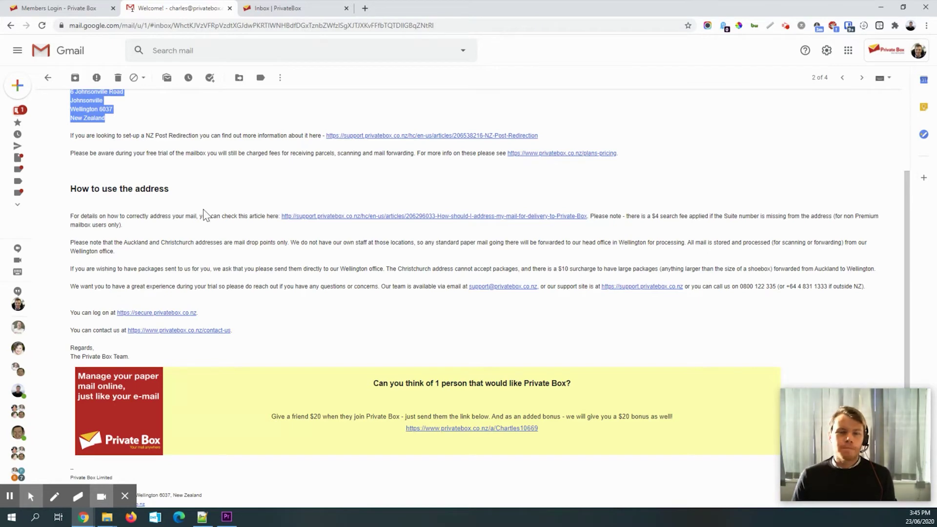
{"action": "scroll", "coordinate": [205, 215], "scroll_direction": "up", "scroll_amount": 3}
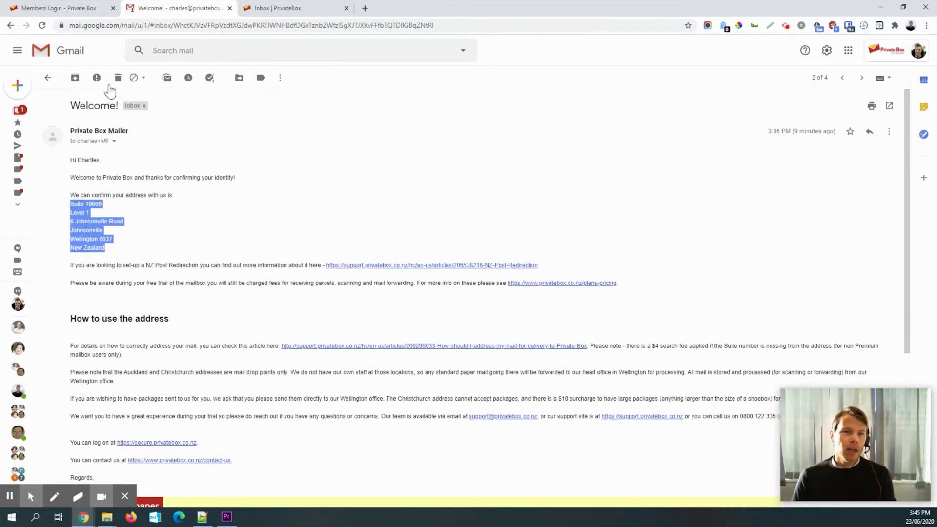
{"action": "left_click", "coordinate": [48, 79]}
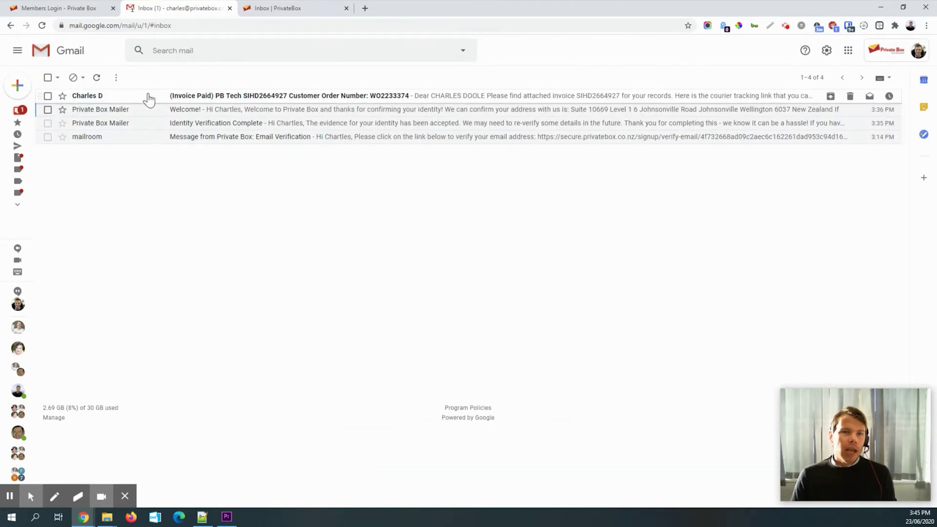
{"action": "left_click", "coordinate": [136, 98]}
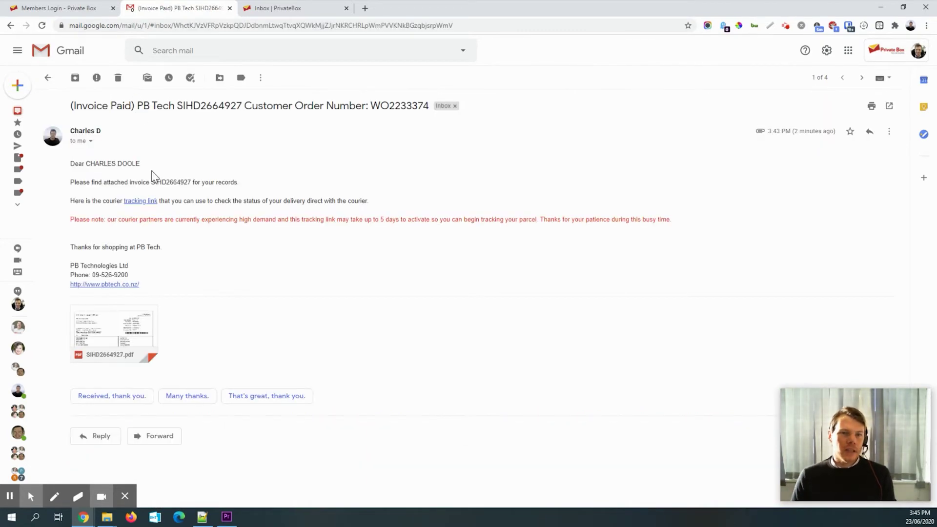
{"action": "left_click", "coordinate": [48, 78]}
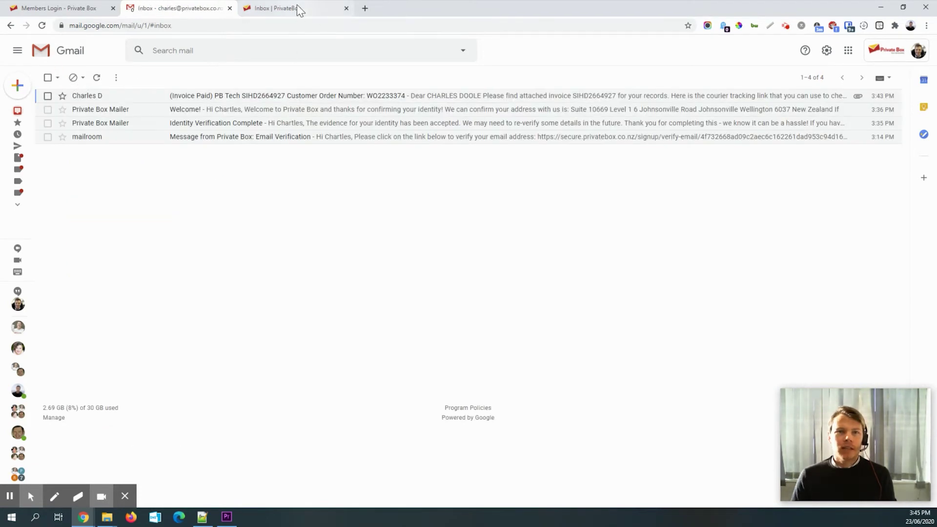
- Bring the Inbox | PrivateBox tab back to the front
{"action": "left_click", "coordinate": [310, 10]}
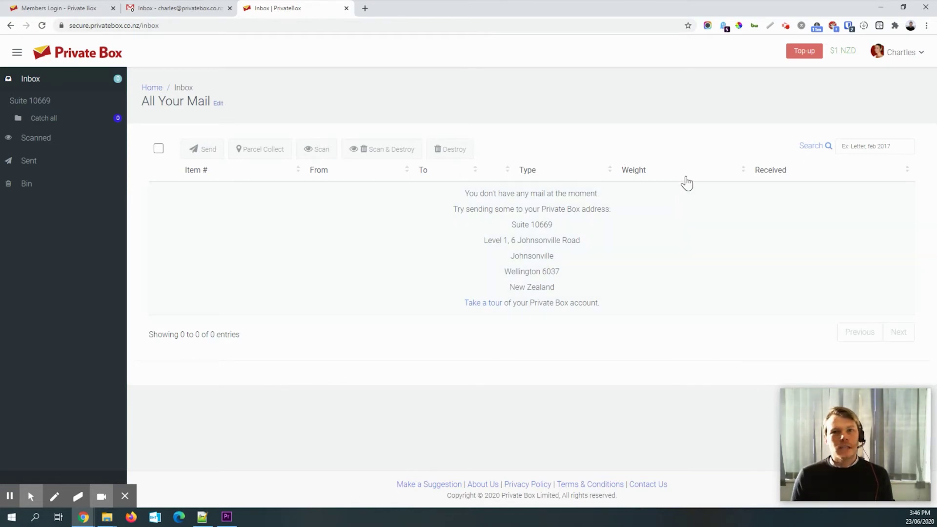
- Open Mailbox from the account menu and view its Rules tab
{"action": "left_click", "coordinate": [902, 52]}
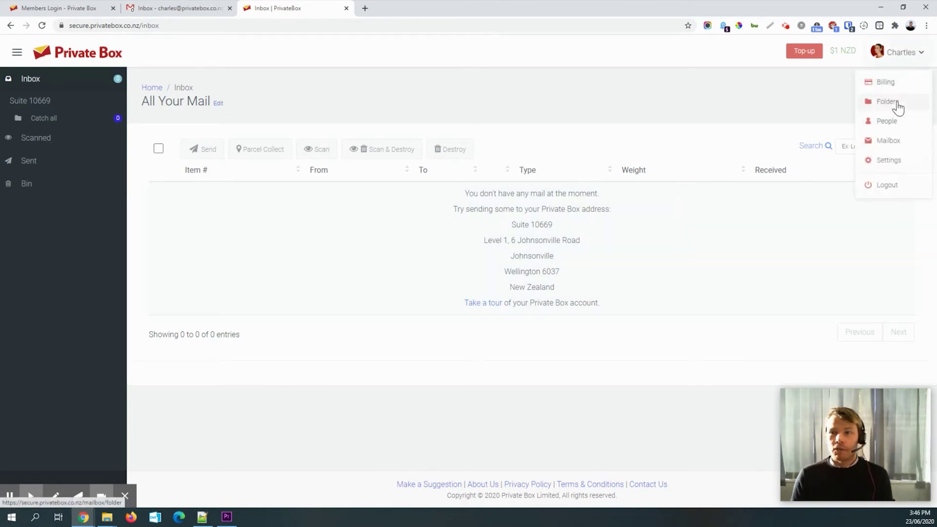
{"action": "left_click", "coordinate": [884, 141]}
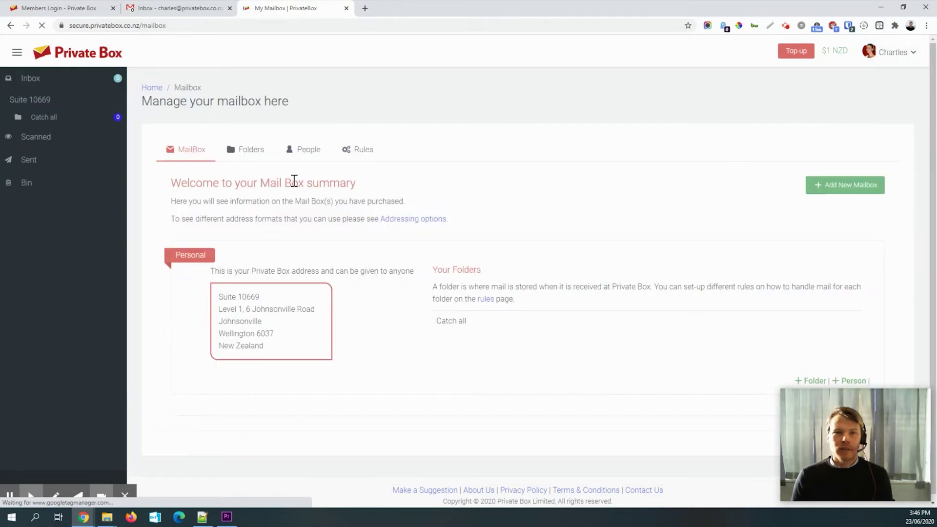
{"action": "left_click", "coordinate": [363, 155]}
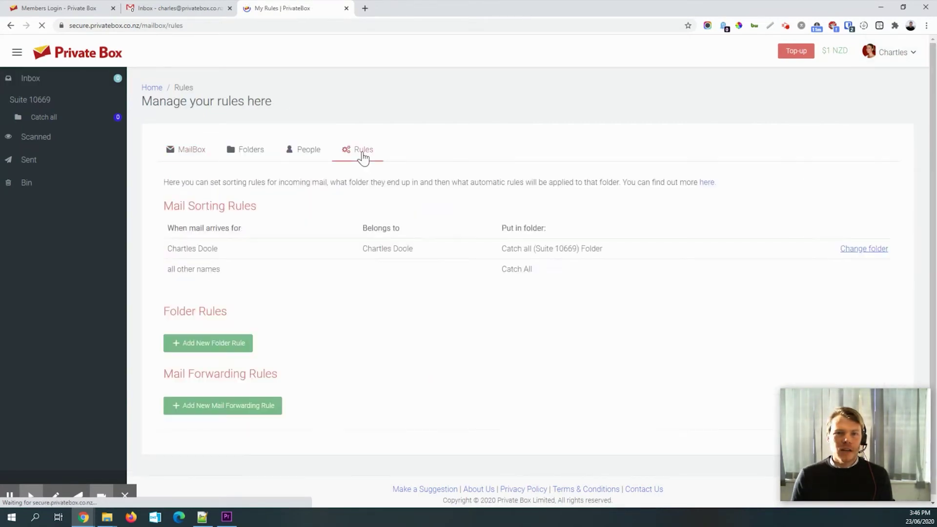
{"action": "left_click", "coordinate": [900, 58]}
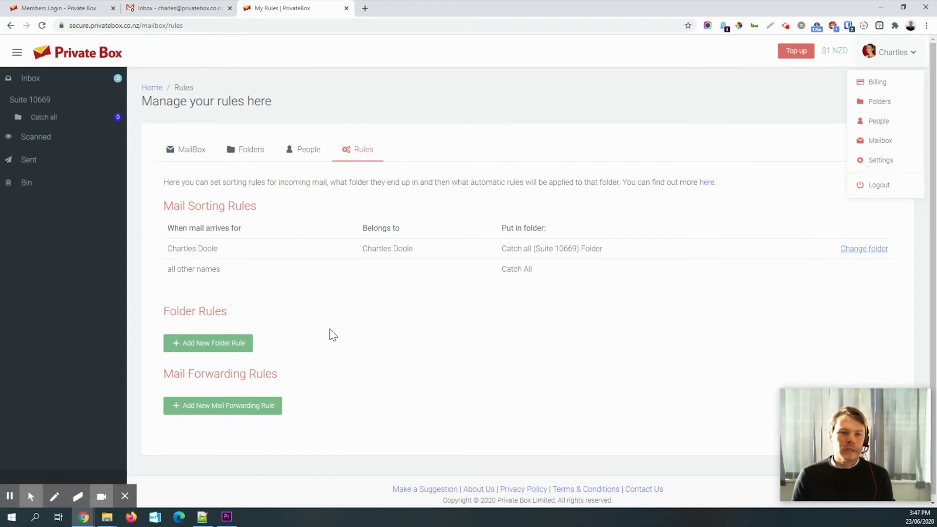
{"action": "left_click", "coordinate": [403, 376]}
{"action": "scroll", "coordinate": [375, 385], "scroll_direction": "down", "scroll_amount": 1}
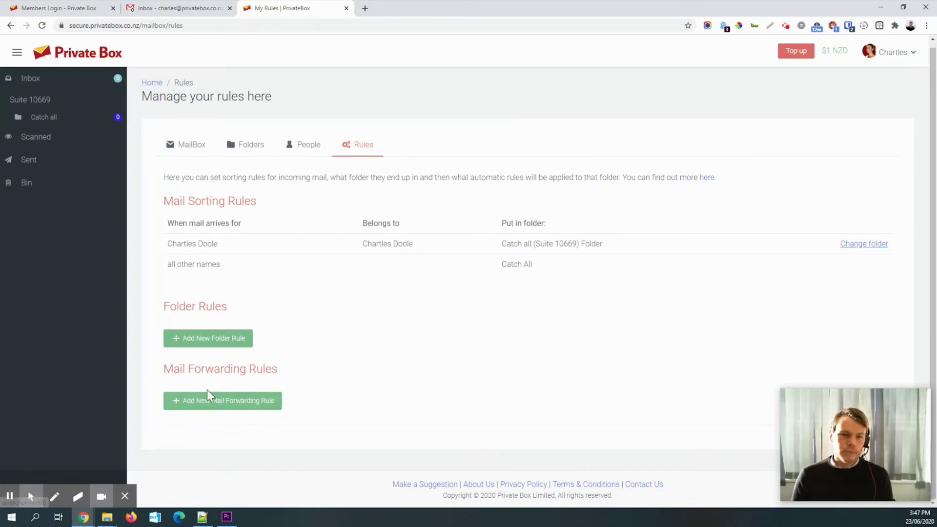
- Add a new forwarding rule set to every day for the Catch all folder
{"action": "left_click", "coordinate": [205, 403]}
{"action": "scroll", "coordinate": [328, 385], "scroll_direction": "down", "scroll_amount": 2}
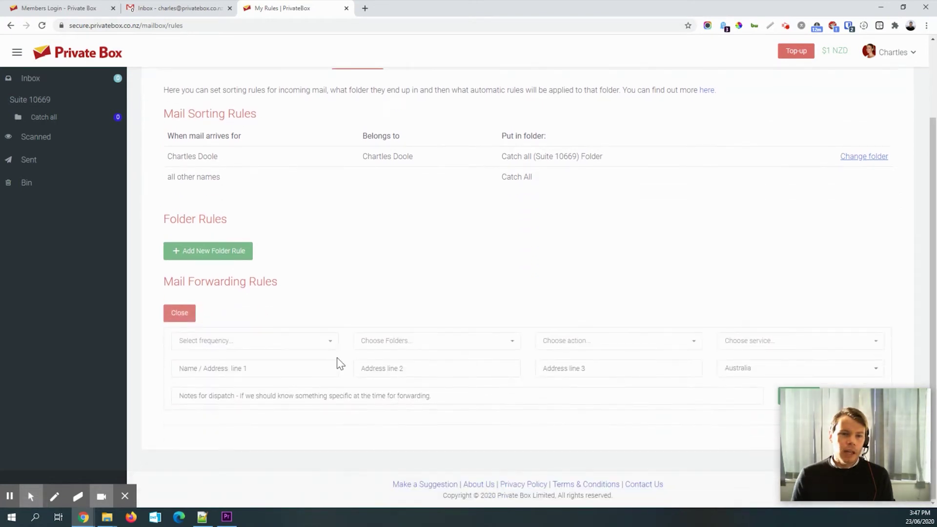
{"action": "left_click", "coordinate": [300, 351]}
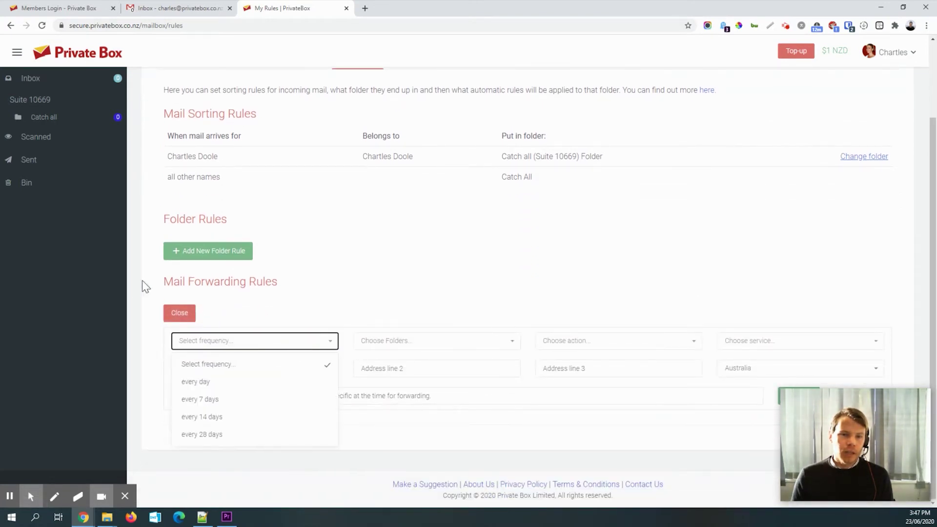
{"action": "left_click", "coordinate": [201, 384]}
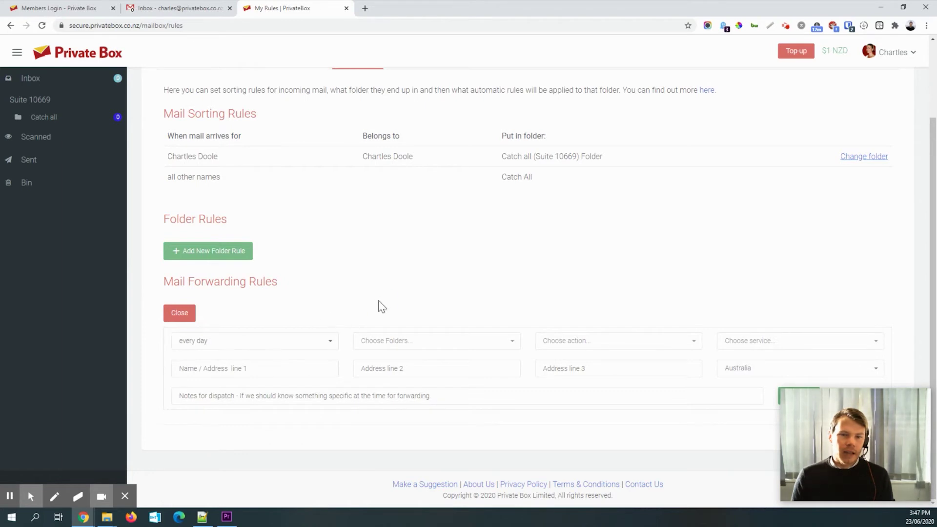
{"action": "left_click", "coordinate": [409, 340]}
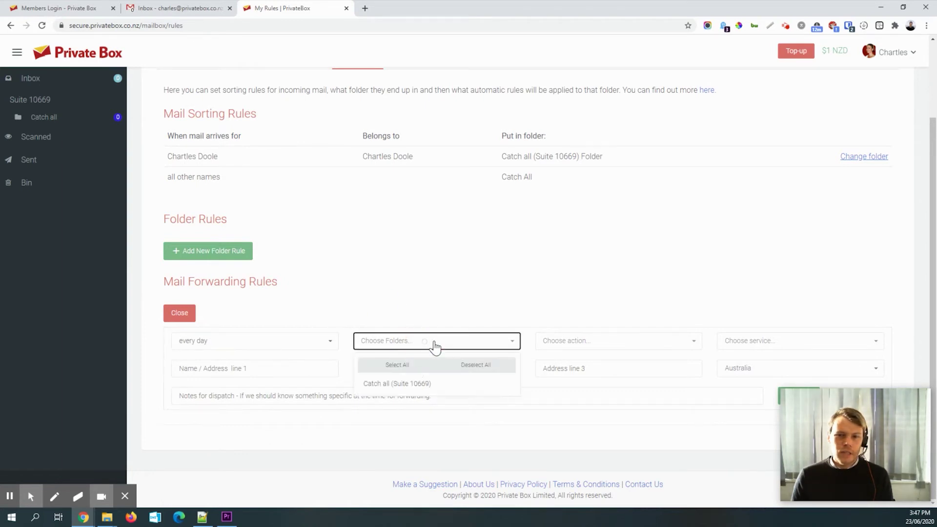
{"action": "left_click", "coordinate": [400, 385]}
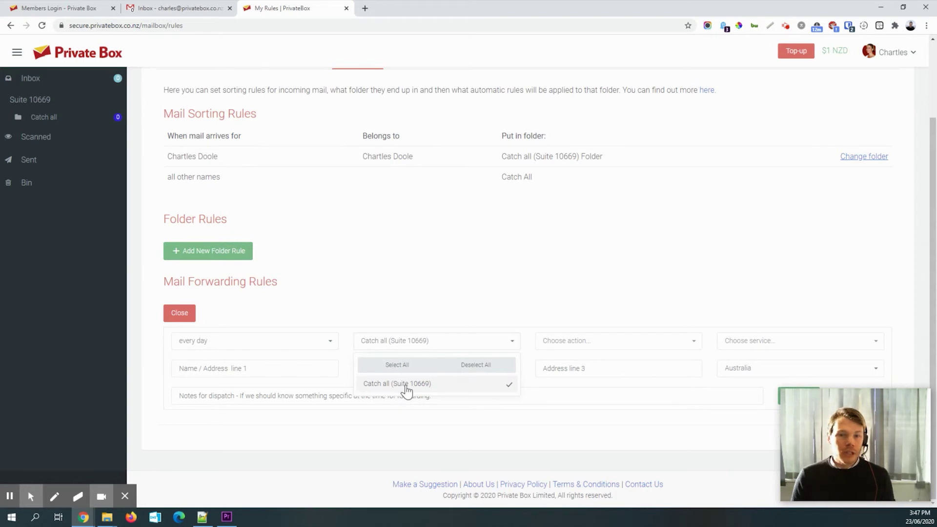
- Confirm the Catch all tick, choose Forward automatically, and open the postal service choices
{"action": "left_click", "coordinate": [407, 386]}
{"action": "left_click", "coordinate": [406, 386]}
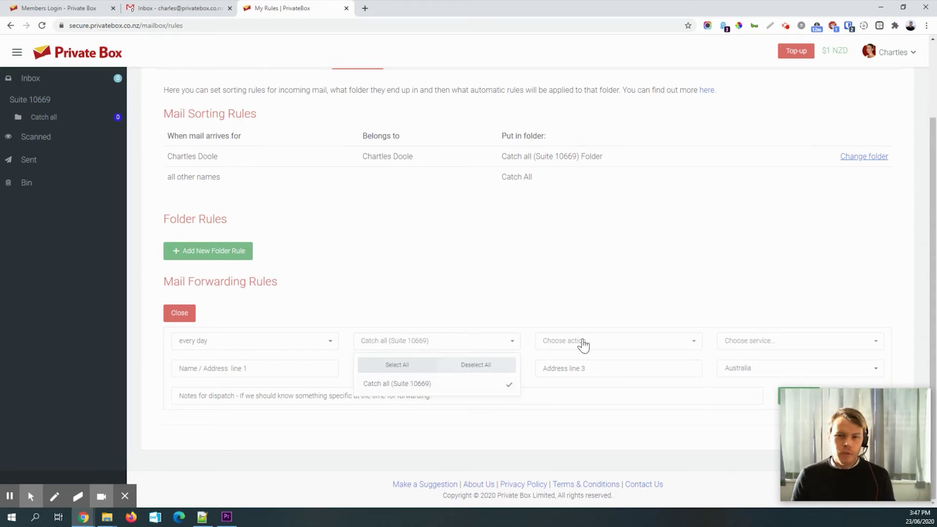
{"action": "left_click", "coordinate": [600, 340]}
{"action": "left_click", "coordinate": [597, 382]}
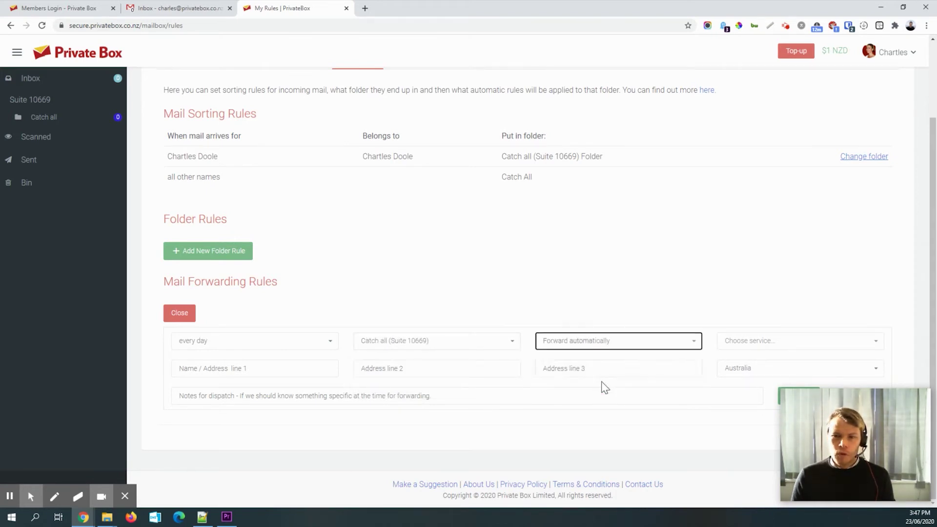
{"action": "left_click", "coordinate": [765, 347]}
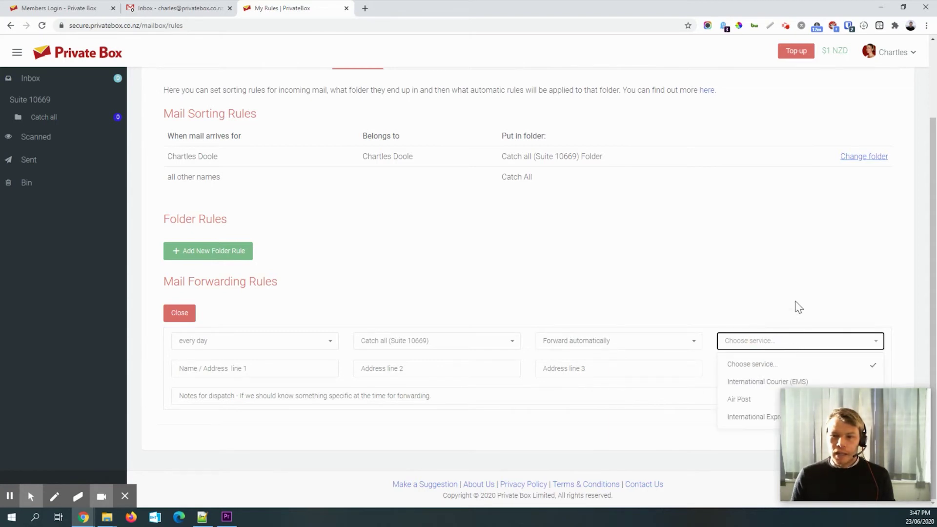
{"action": "left_click_drag", "start_coordinate": [852, 429], "coordinate": [83, 417]}
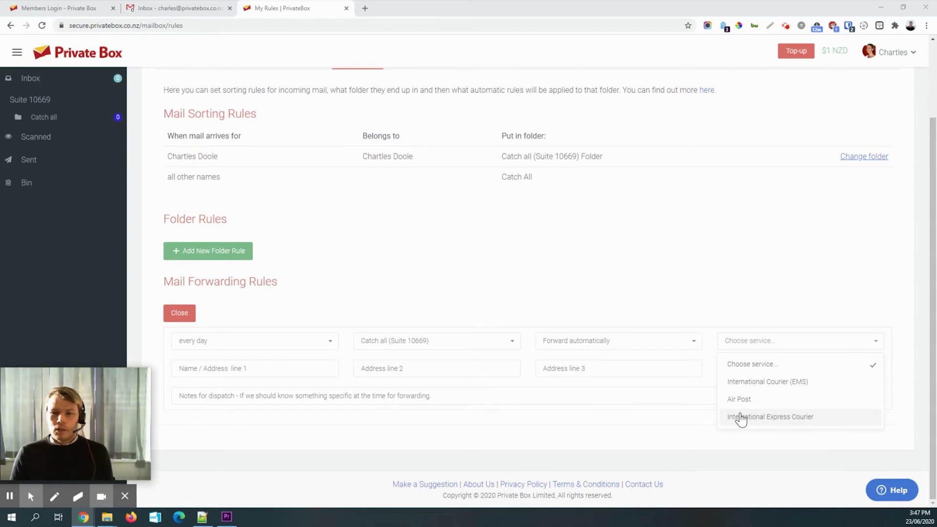
- Pick International Courier (EMS) and enter the recipient's name, Australian street address and city
{"action": "left_click", "coordinate": [752, 388]}
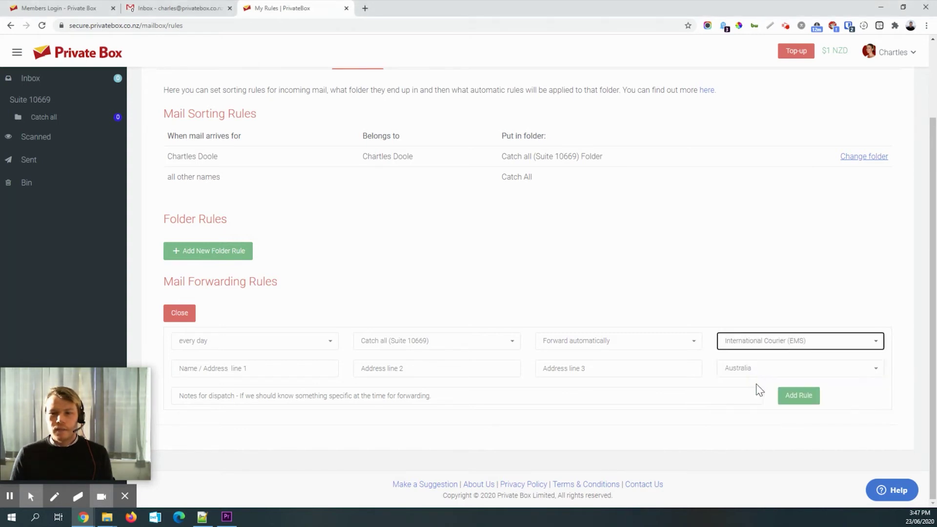
{"action": "left_click", "coordinate": [760, 337]}
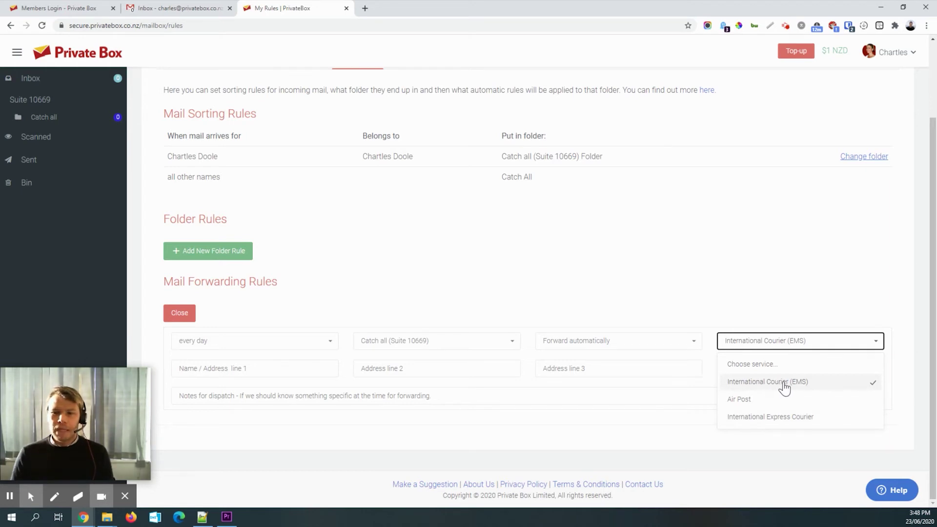
{"action": "left_click", "coordinate": [762, 387]}
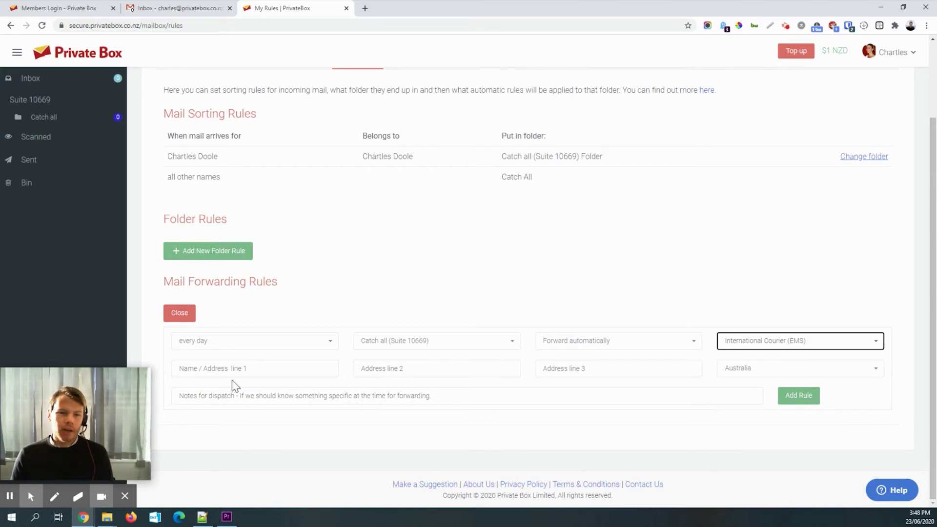
{"action": "left_click", "coordinate": [258, 371]}
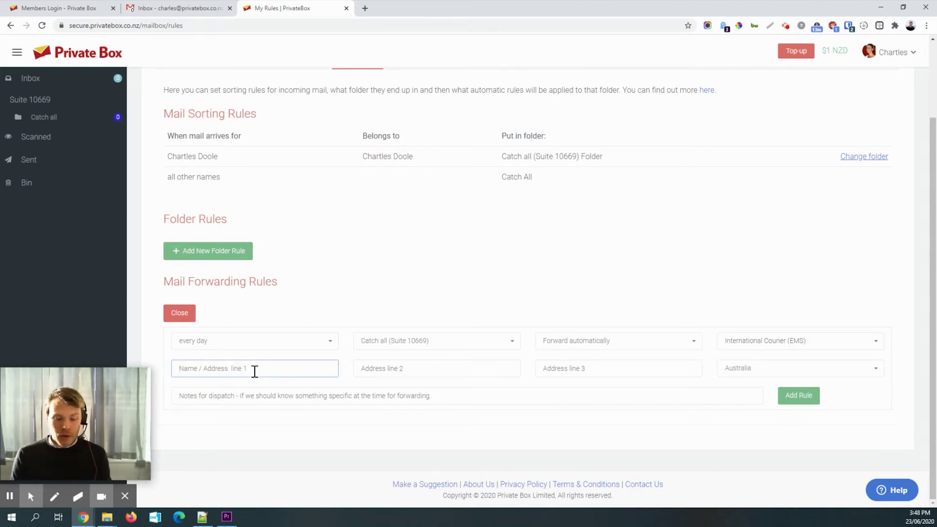
{"action": "type", "text": "Charles"}
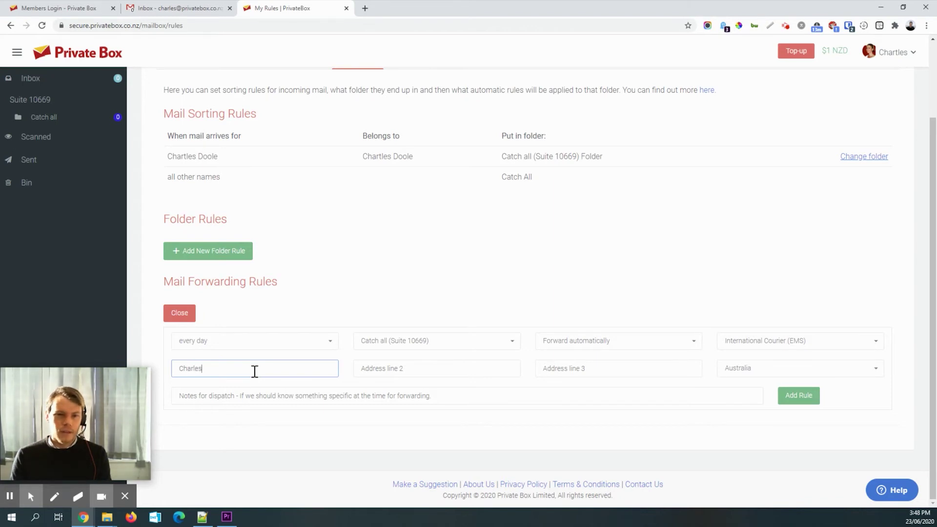
{"action": "key", "text": "Tab"}
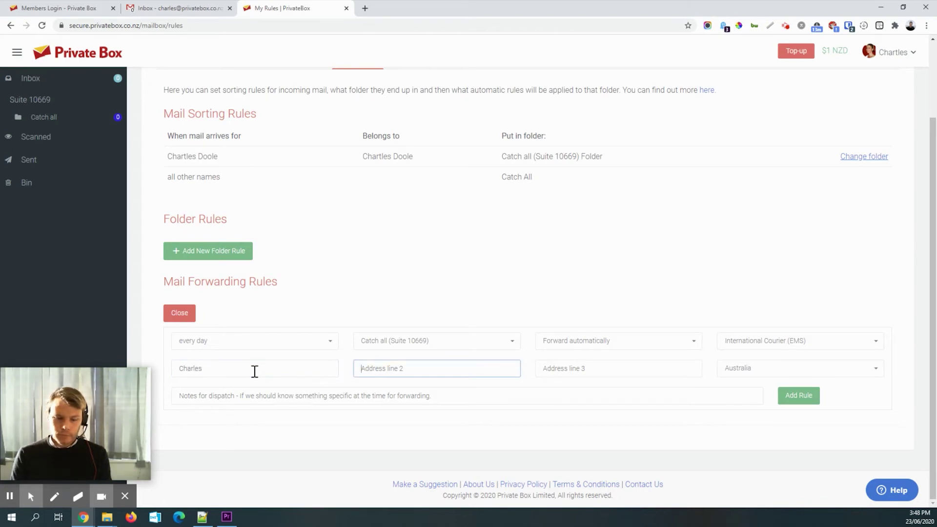
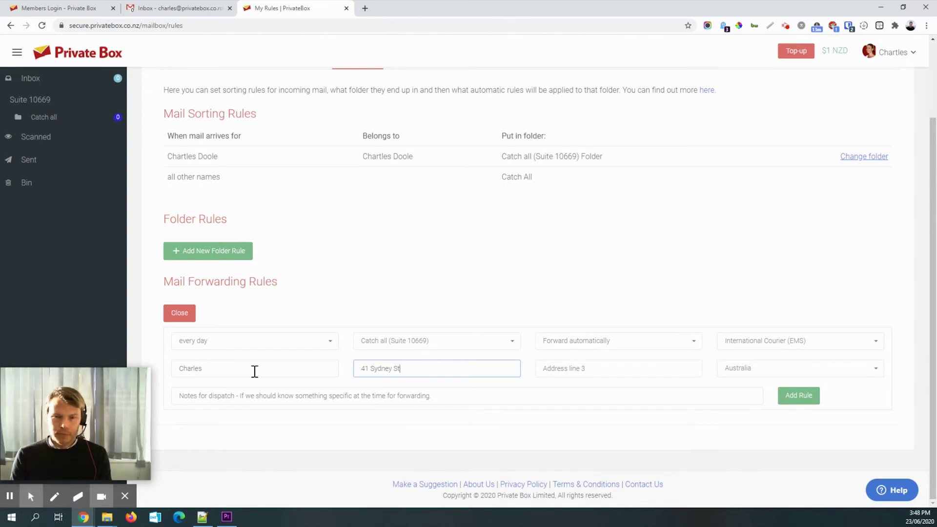
{"action": "key", "text": "Tab"}
{"action": "type", "text": "S"}
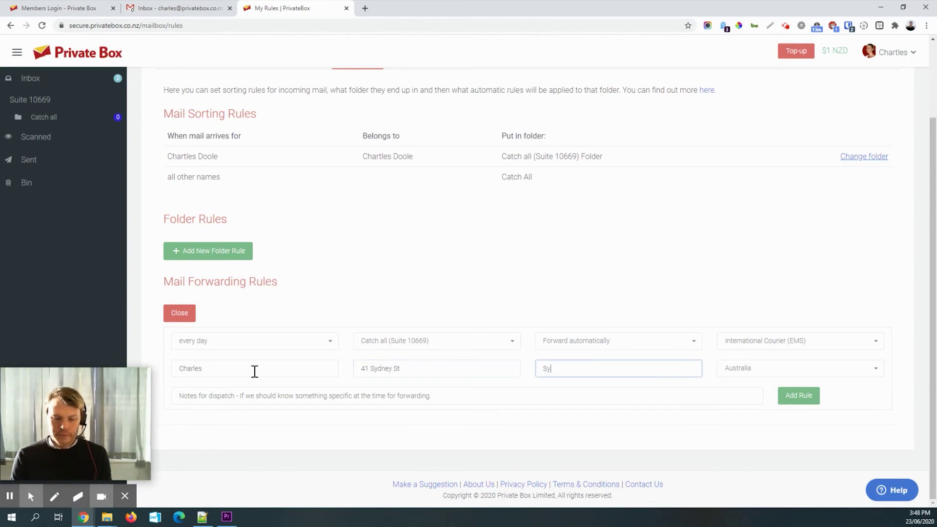
{"action": "key", "text": "Tab"}
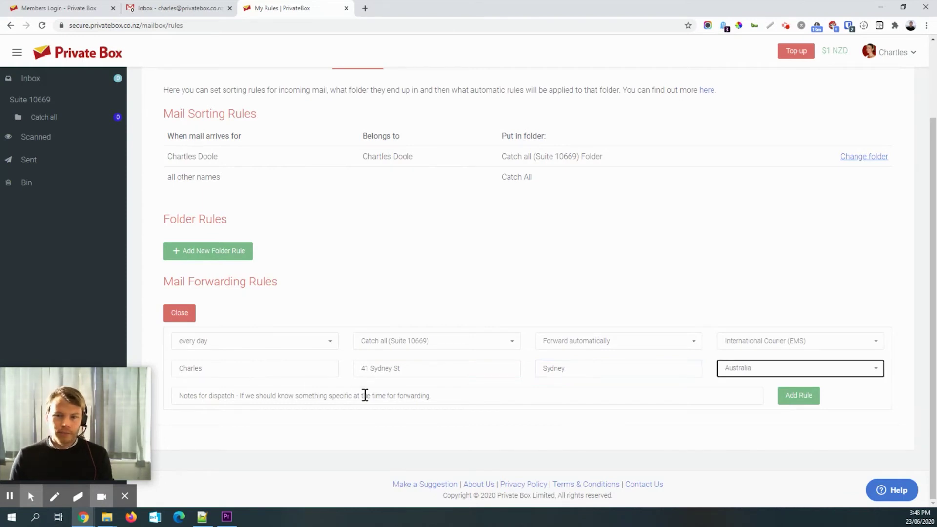
- Save the forwarding rule and review its courier and destination details
{"action": "left_click", "coordinate": [800, 396]}
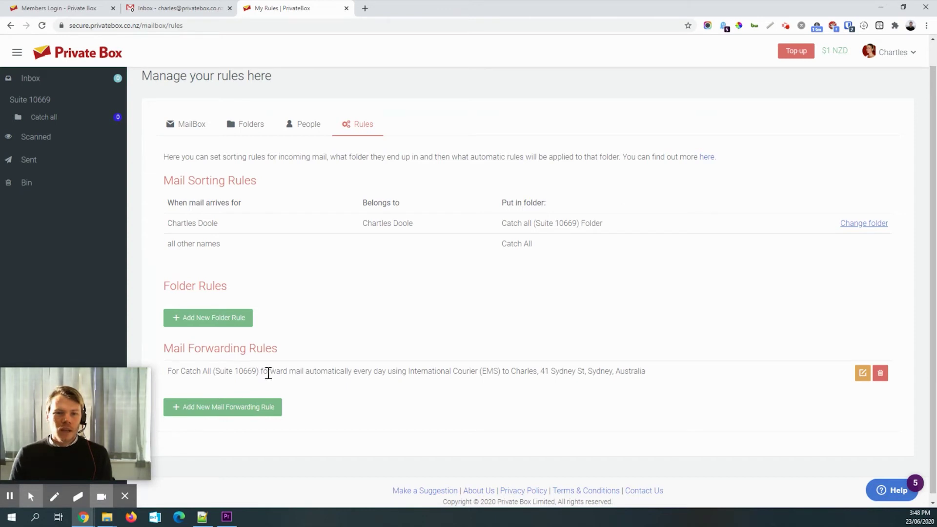
{"action": "left_click_drag", "start_coordinate": [406, 372], "coordinate": [551, 372]}
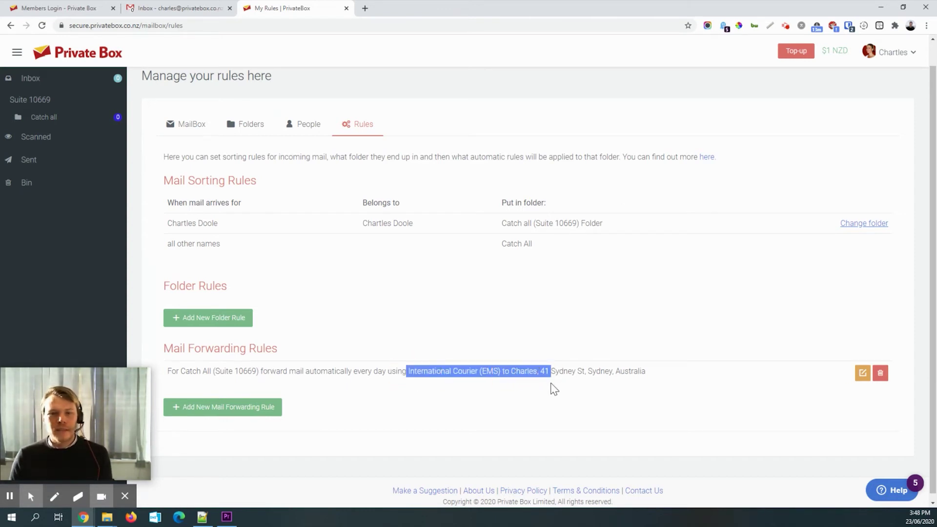
{"action": "left_click_drag", "start_coordinate": [649, 373], "coordinate": [466, 372]}
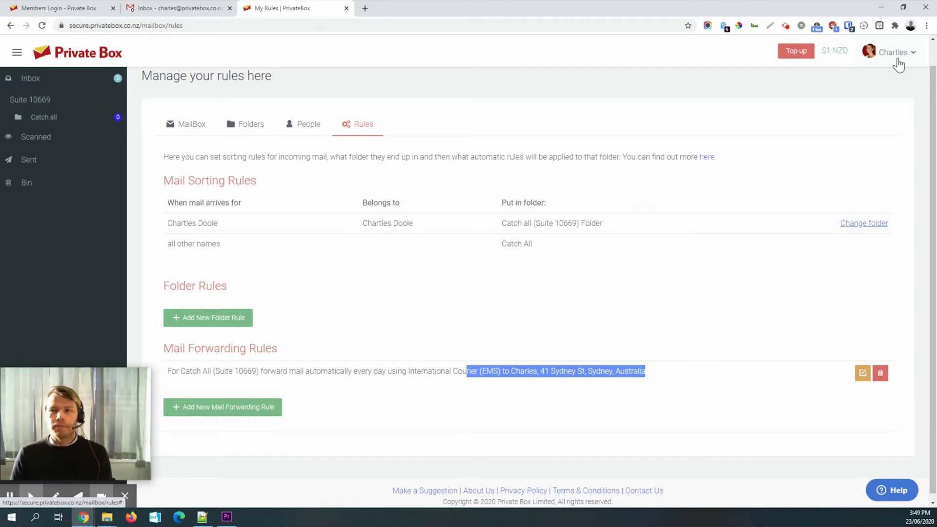
- Log out of Private Box and follow the PB Tech invoice's tracking link to NZ Post
{"action": "left_click", "coordinate": [895, 52]}
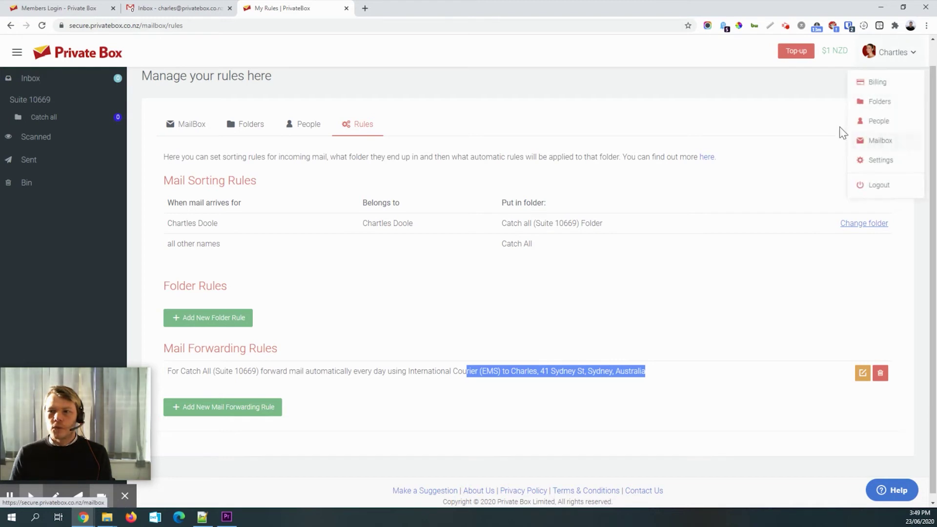
{"action": "left_click", "coordinate": [878, 185]}
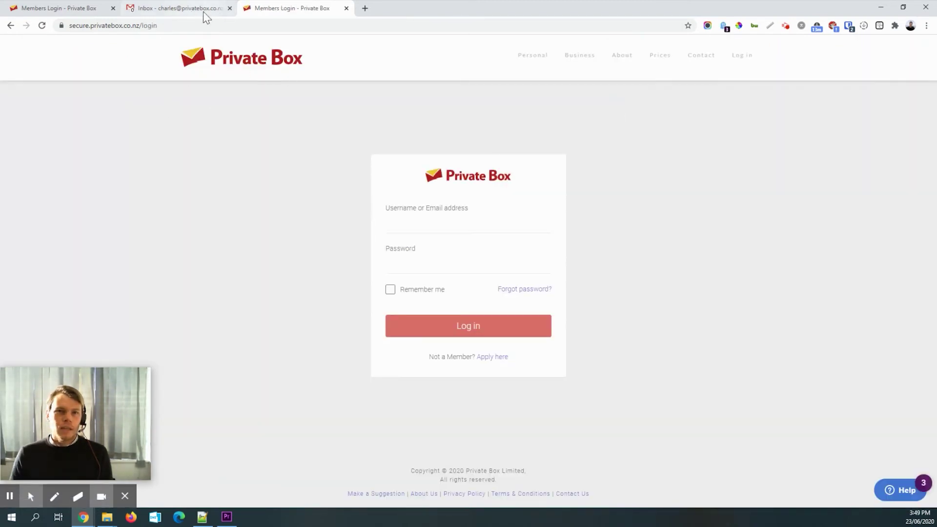
{"action": "left_click", "coordinate": [172, 13]}
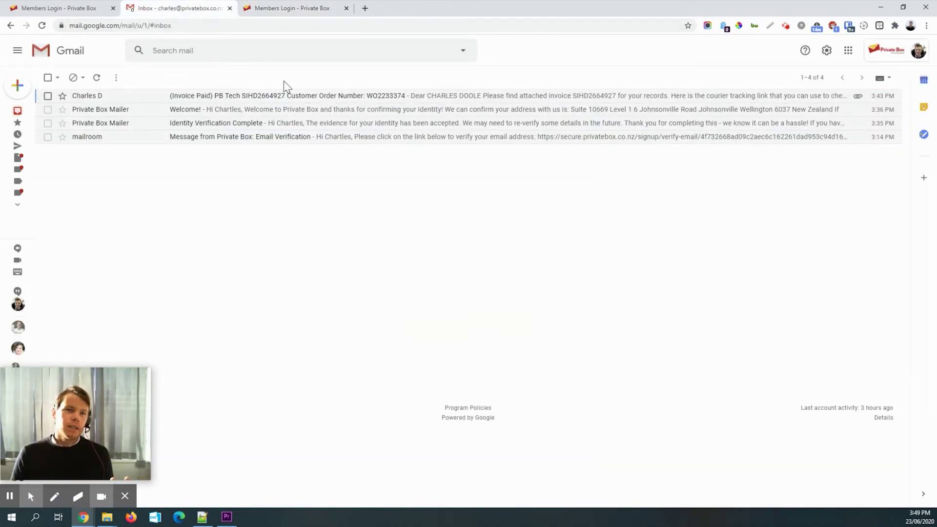
{"action": "left_click", "coordinate": [128, 95]}
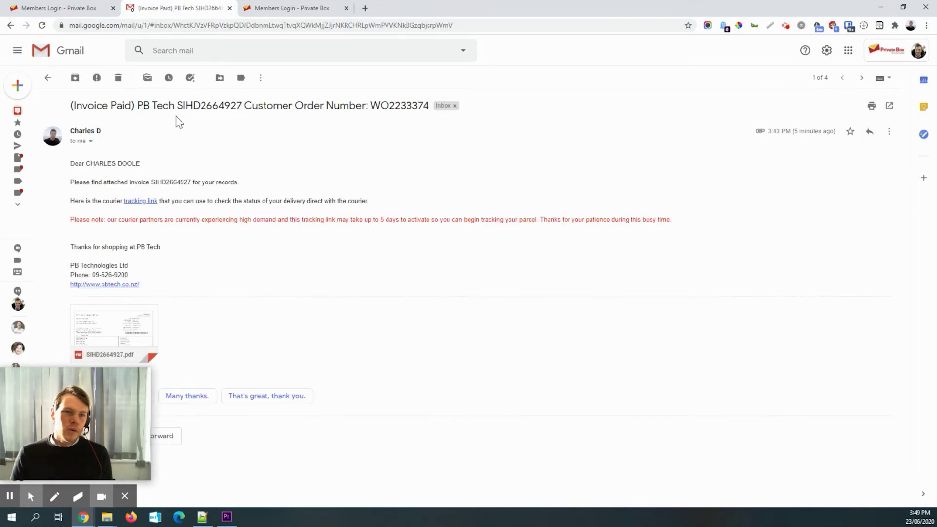
{"action": "left_click", "coordinate": [133, 201]}
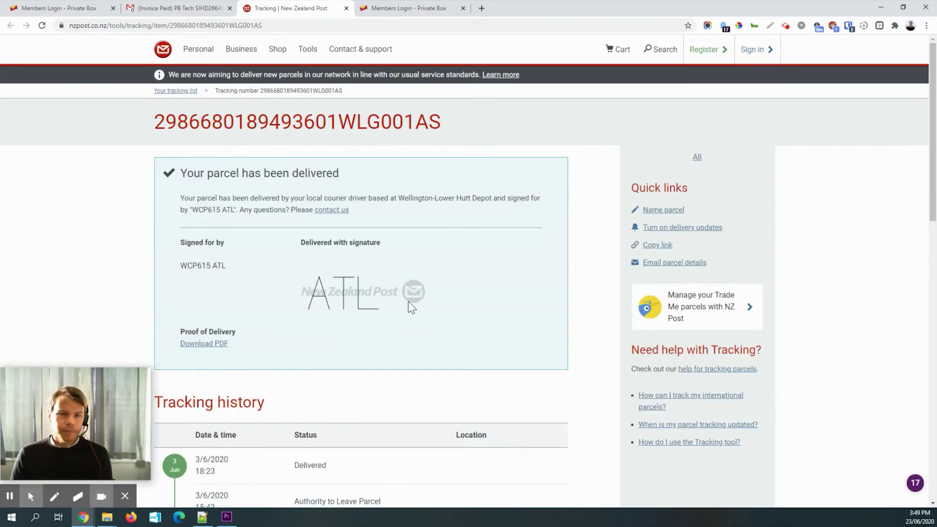
{"action": "scroll", "coordinate": [408, 301], "scroll_direction": "down", "scroll_amount": 5}
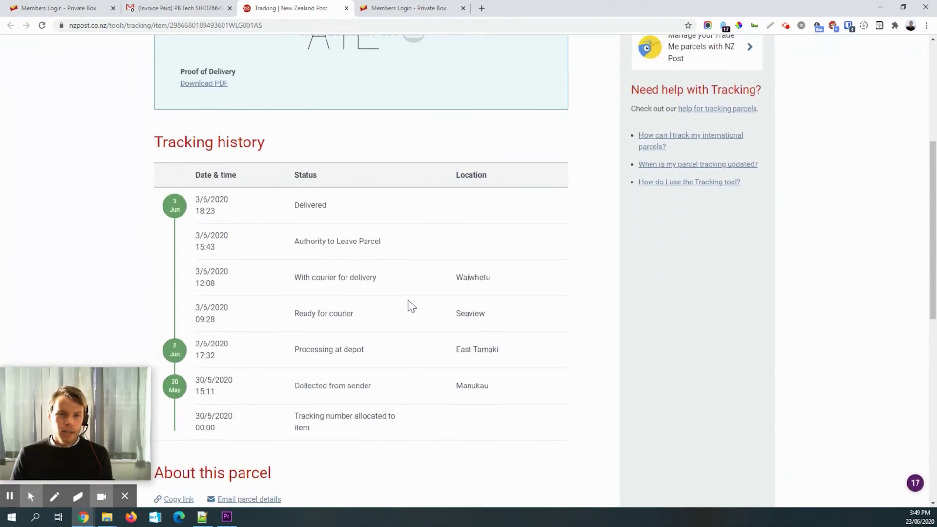
{"action": "scroll", "coordinate": [410, 305], "scroll_direction": "up", "scroll_amount": 5}
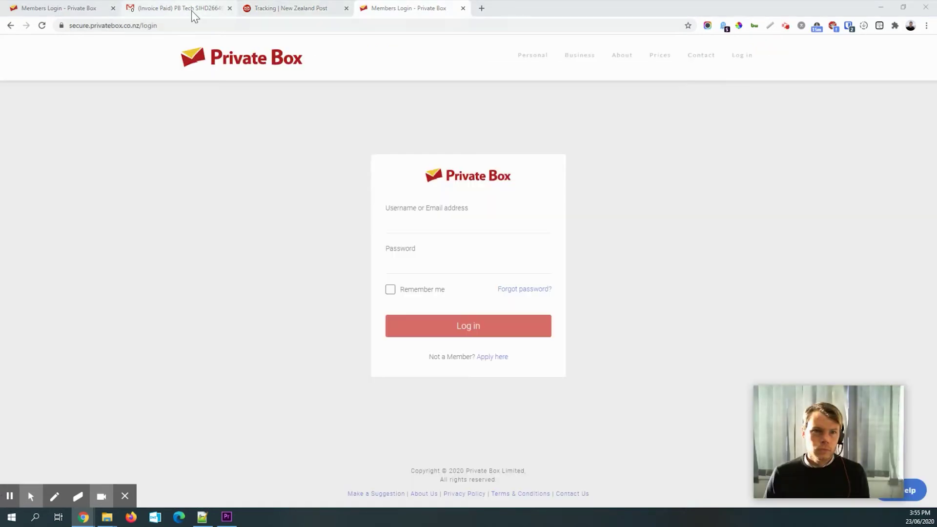
- Compare the PB Tech invoice email against the NZ Post tracking page
{"action": "left_click", "coordinate": [193, 10]}
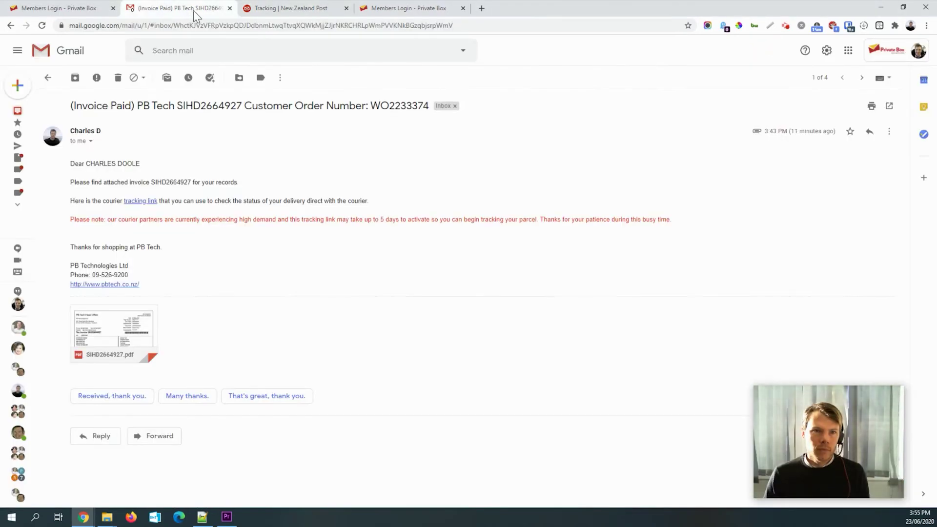
{"action": "left_click", "coordinate": [291, 11]}
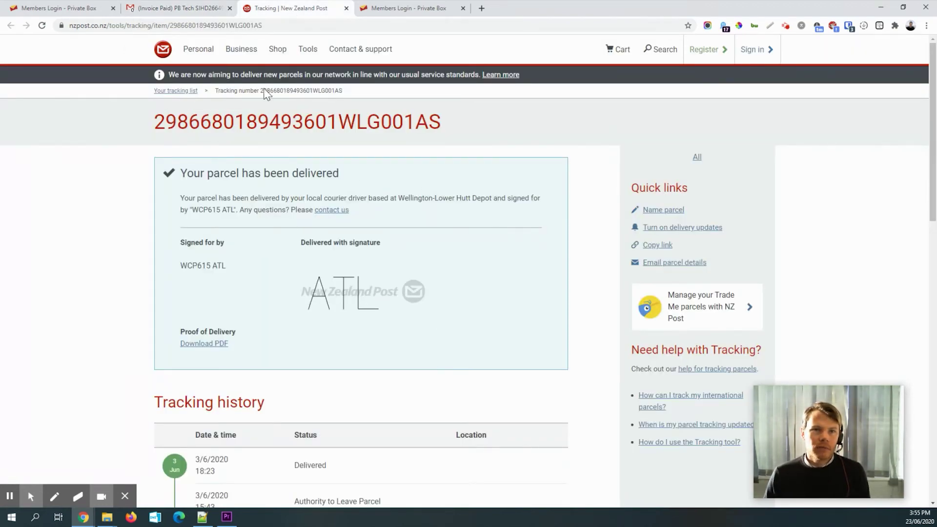
{"action": "left_click", "coordinate": [200, 10]}
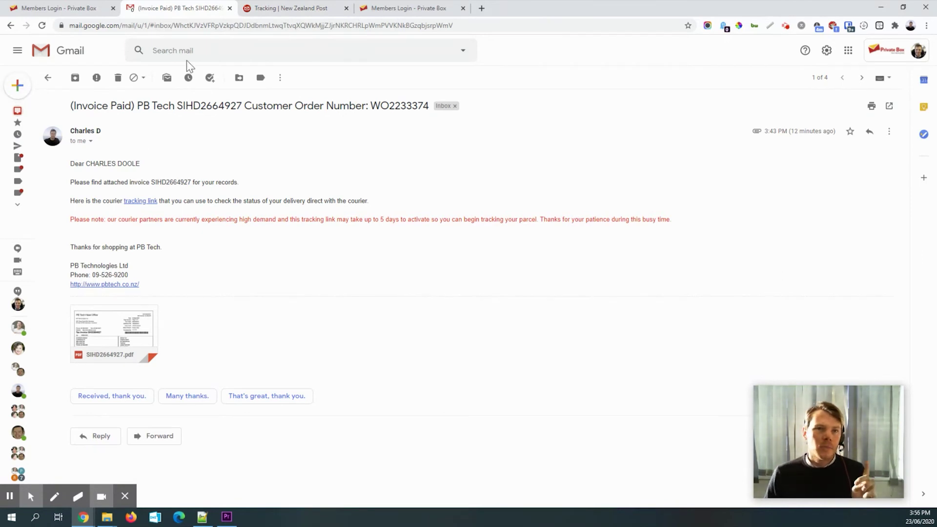
{"action": "left_click", "coordinate": [283, 13]}
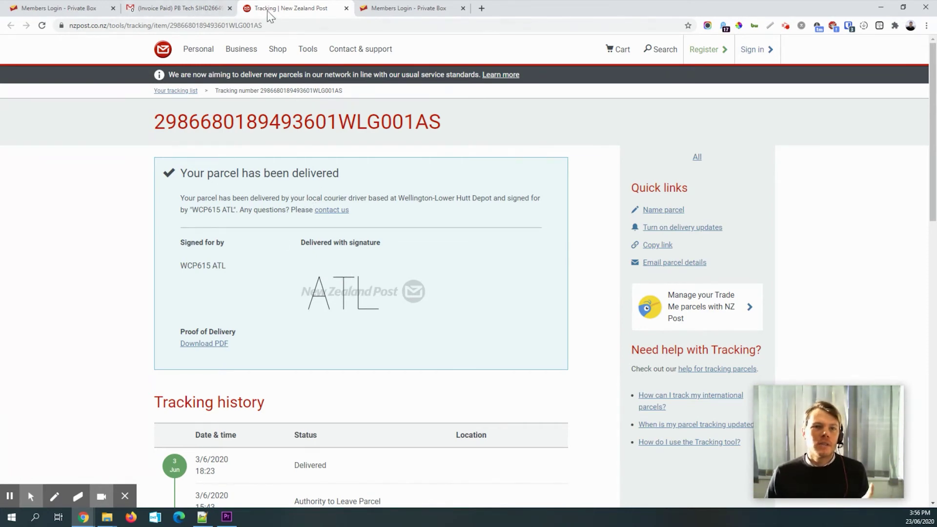
{"action": "left_click", "coordinate": [193, 9]}
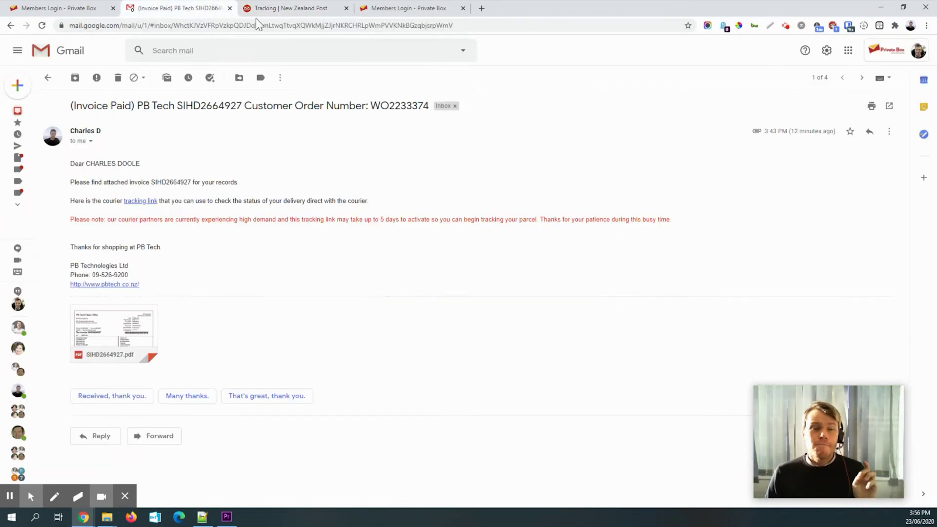
- Return to the Gmail inbox, refresh for new mail, and bring up the Private Box login page
{"action": "left_click", "coordinate": [48, 79]}
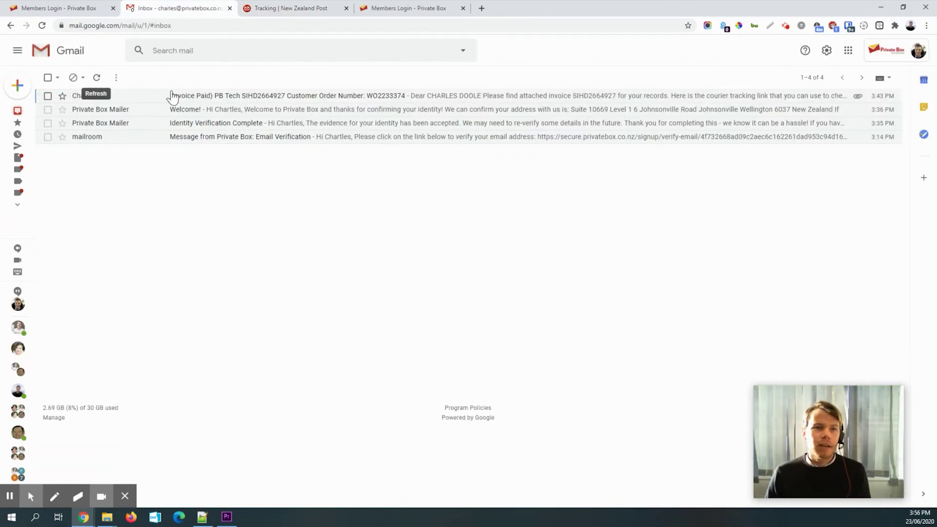
{"action": "left_click", "coordinate": [98, 79]}
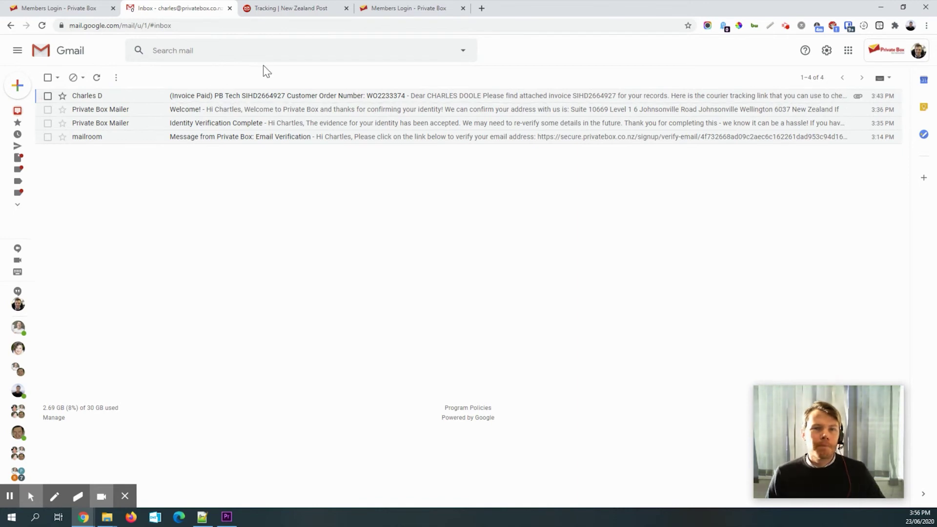
{"action": "left_click", "coordinate": [376, 9]}
- Finish the account e-mail as username, enter the password and log back into Private Box
{"action": "left_click", "coordinate": [417, 232]}
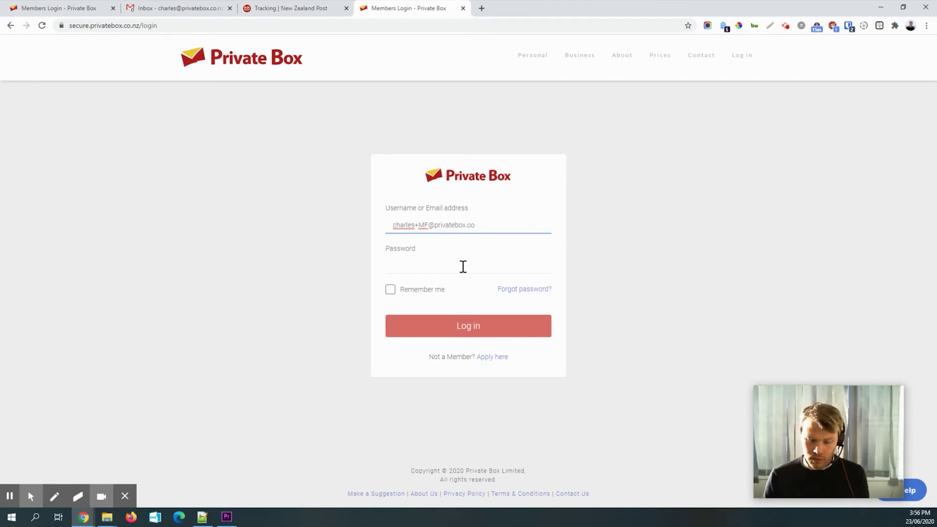
{"action": "type", "text": ".nz"}
{"action": "left_click", "coordinate": [463, 266]}
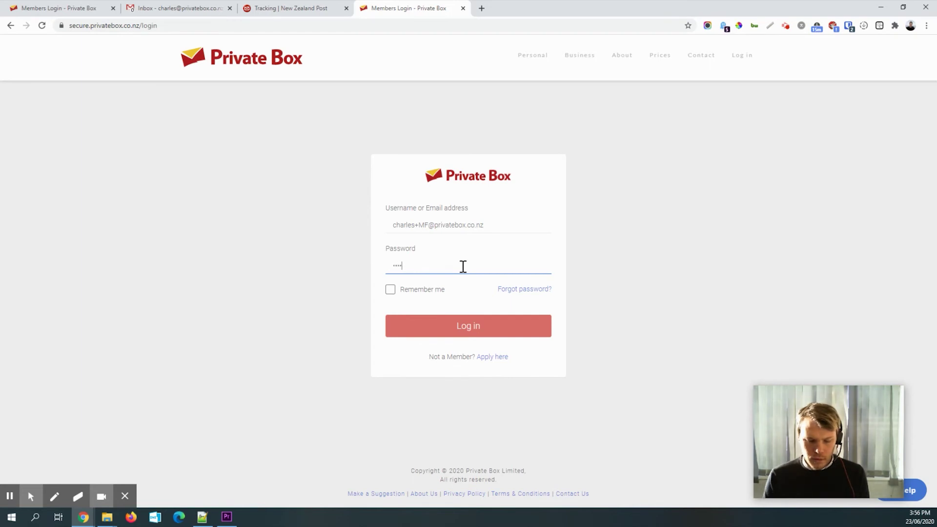
{"action": "key", "text": "Return"}
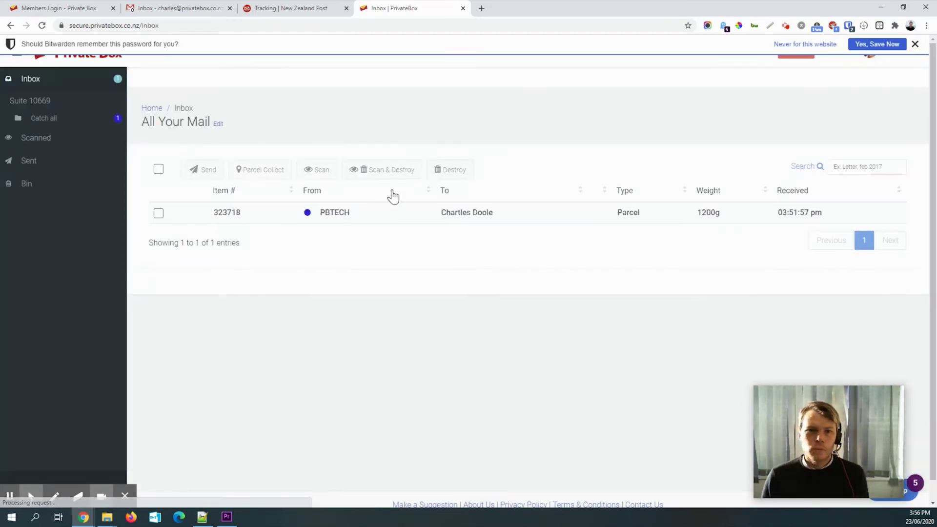
- Close the Bitwarden save-password bar over the Private Box inbox
{"action": "left_click", "coordinate": [915, 44]}
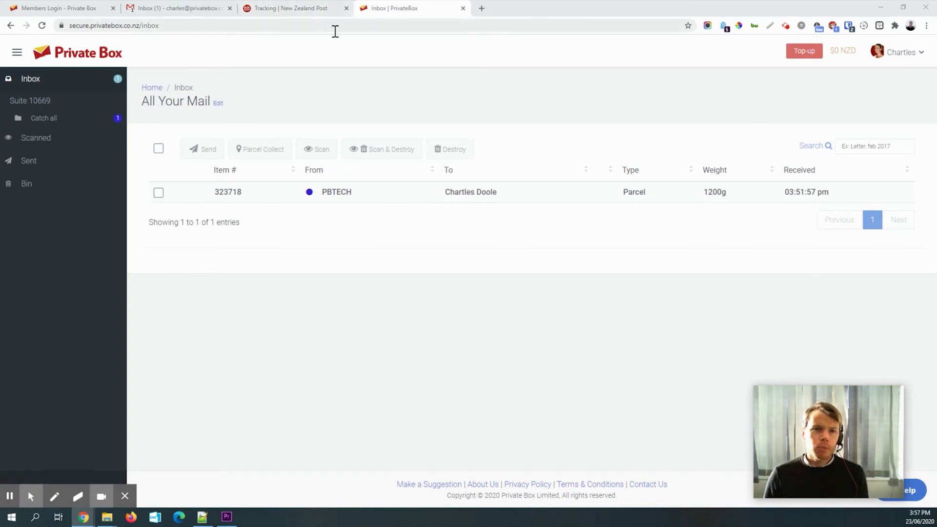
- Read Gmail's Mail Received notice, highlighting that the 1.200kg parcel ships by EMS tomorrow
{"action": "left_click", "coordinate": [162, 8]}
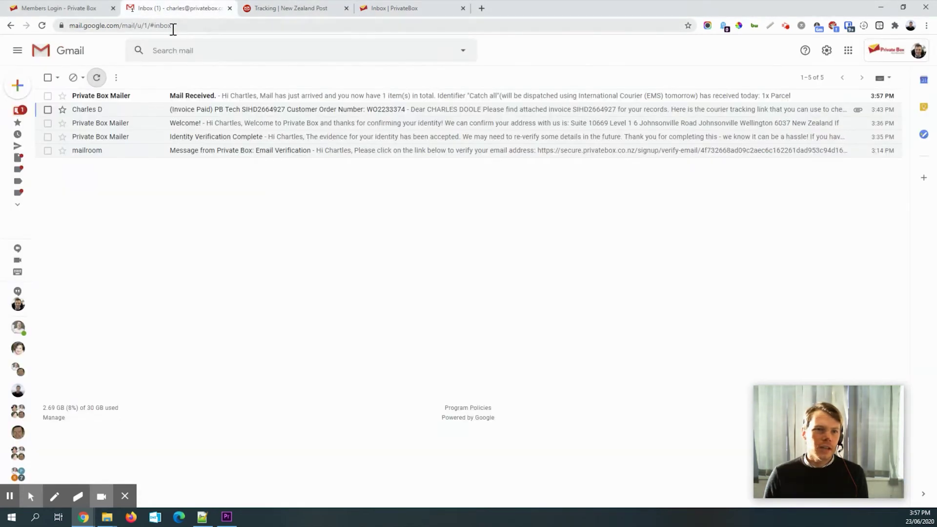
{"action": "left_click", "coordinate": [141, 96]}
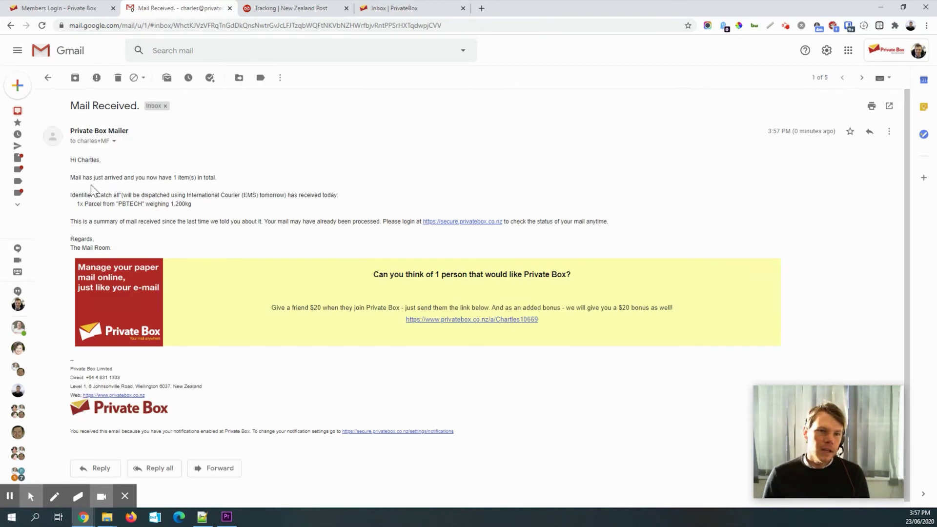
{"action": "left_click_drag", "start_coordinate": [82, 177], "coordinate": [216, 179]}
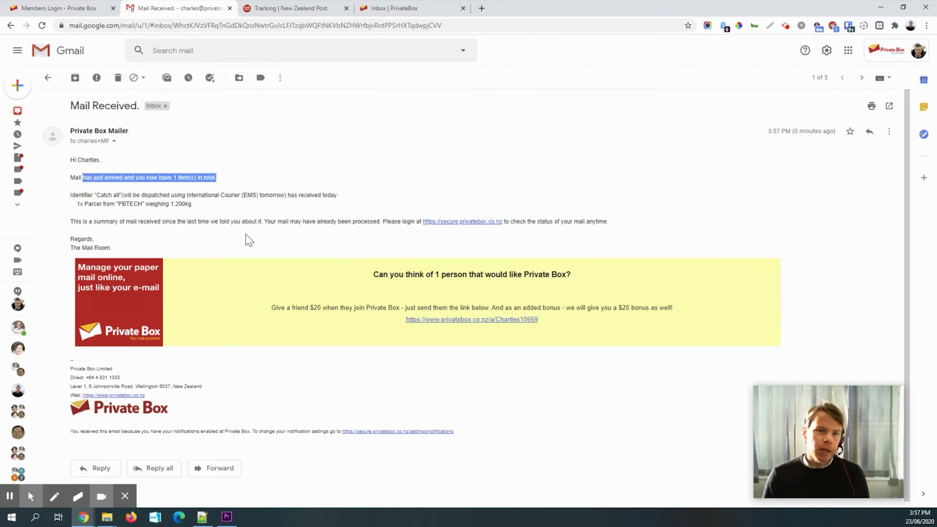
{"action": "left_click_drag", "start_coordinate": [73, 196], "coordinate": [330, 196]}
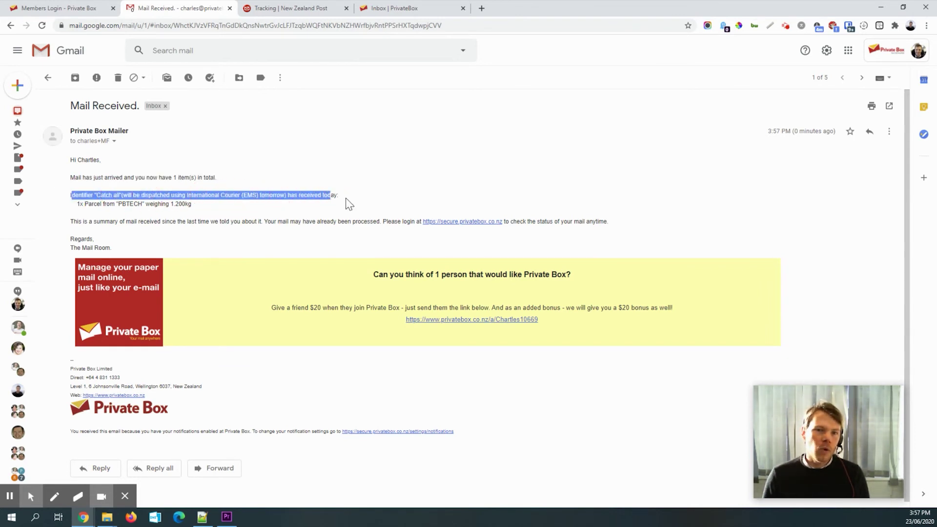
{"action": "left_click", "coordinate": [229, 206]}
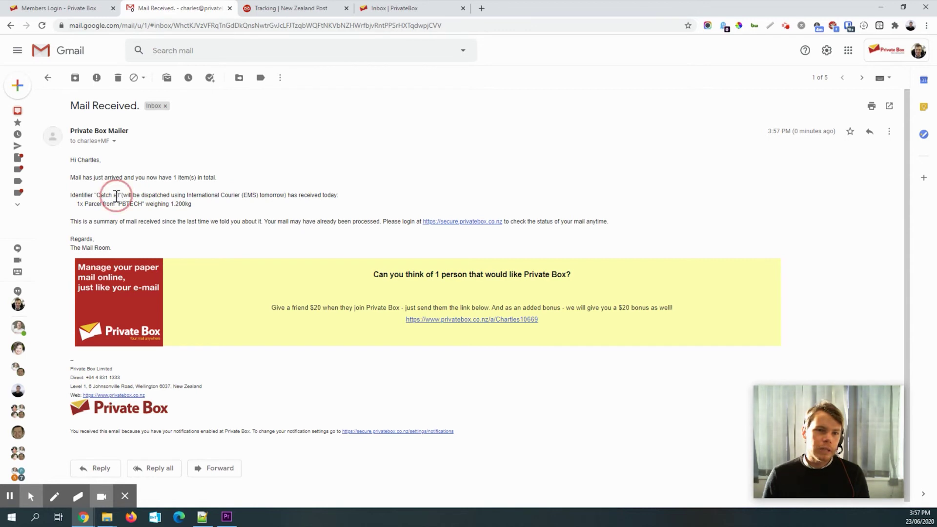
{"action": "left_click_drag", "start_coordinate": [116, 195], "coordinate": [297, 197]}
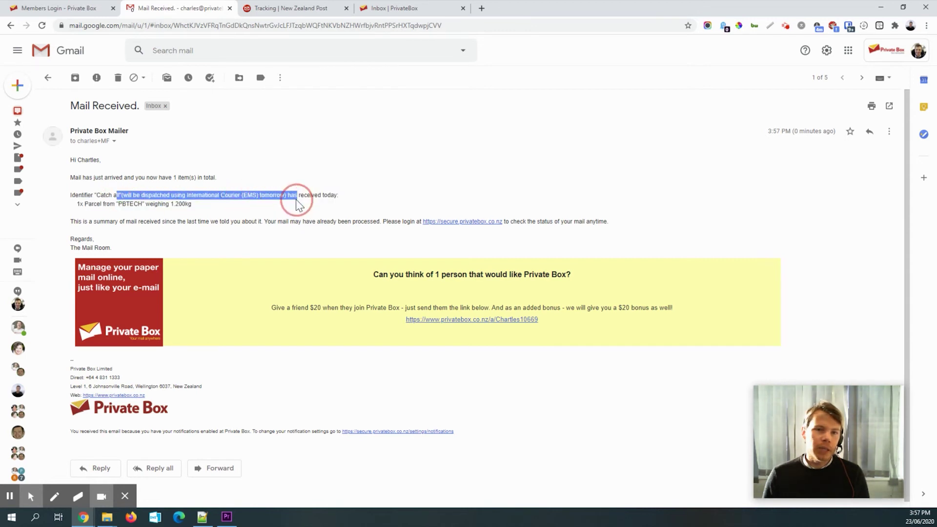
{"action": "left_click", "coordinate": [262, 196]}
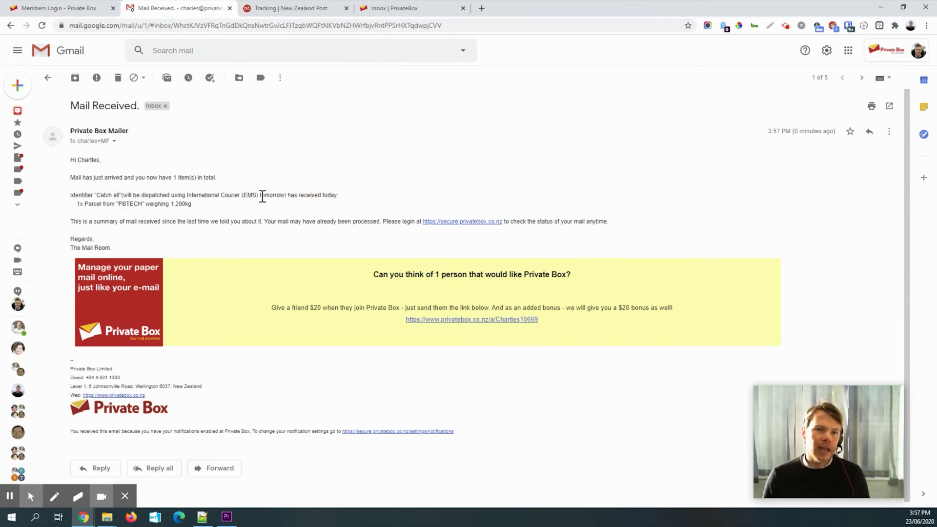
{"action": "left_click_drag", "start_coordinate": [258, 195], "coordinate": [298, 195]}
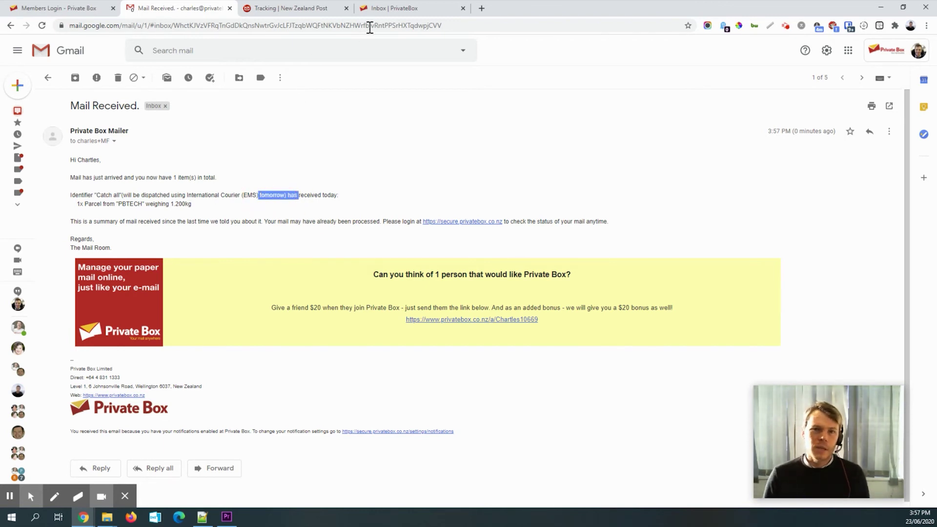
{"action": "left_click", "coordinate": [400, 9]}
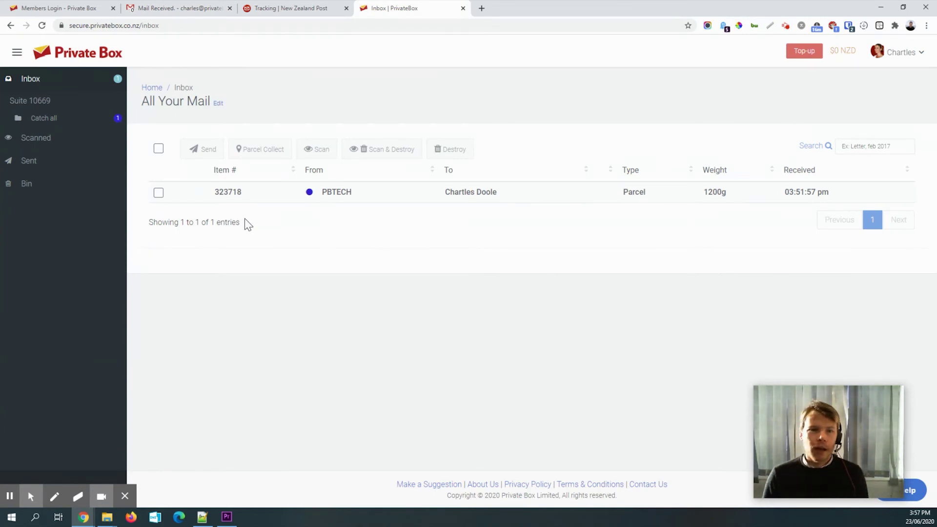
- Select PBTECH parcel 323718 for sending and top up the overdrawn account by $10 NZD
{"action": "left_click", "coordinate": [158, 193]}
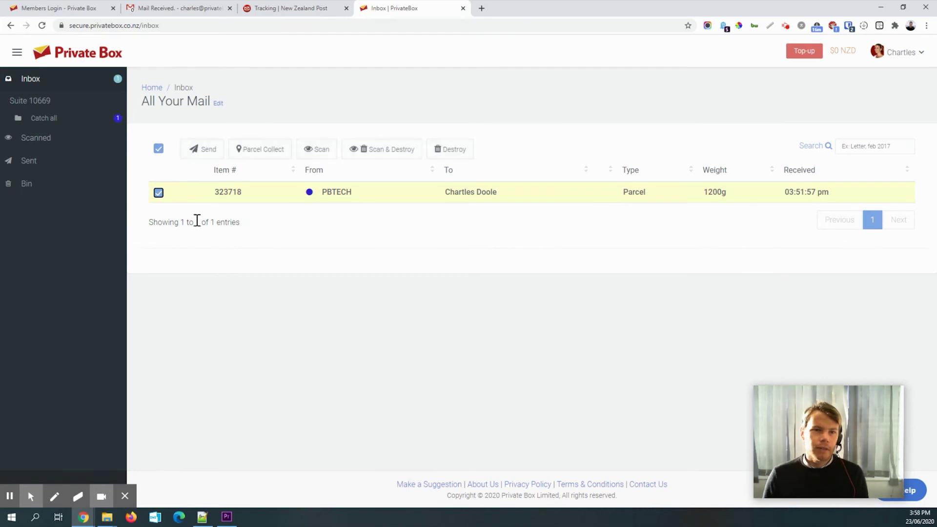
{"action": "left_click", "coordinate": [195, 151]}
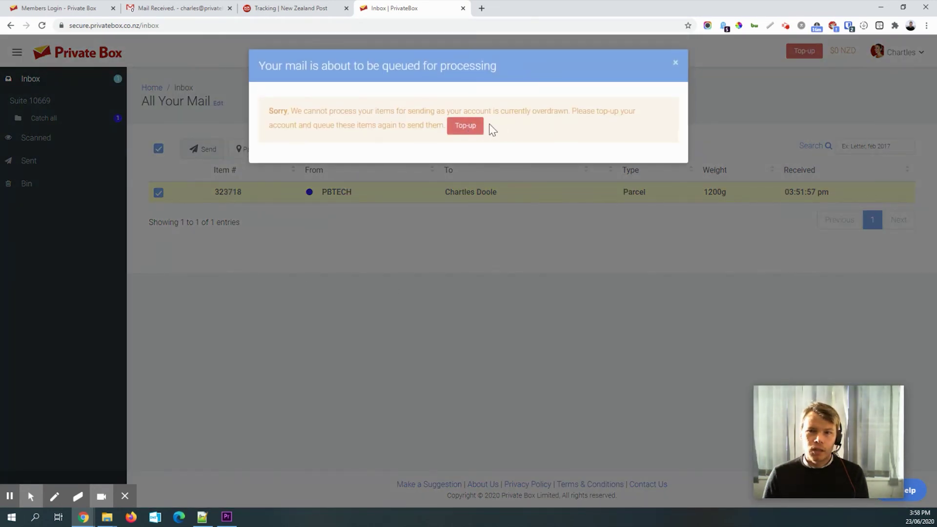
{"action": "left_click", "coordinate": [466, 126]}
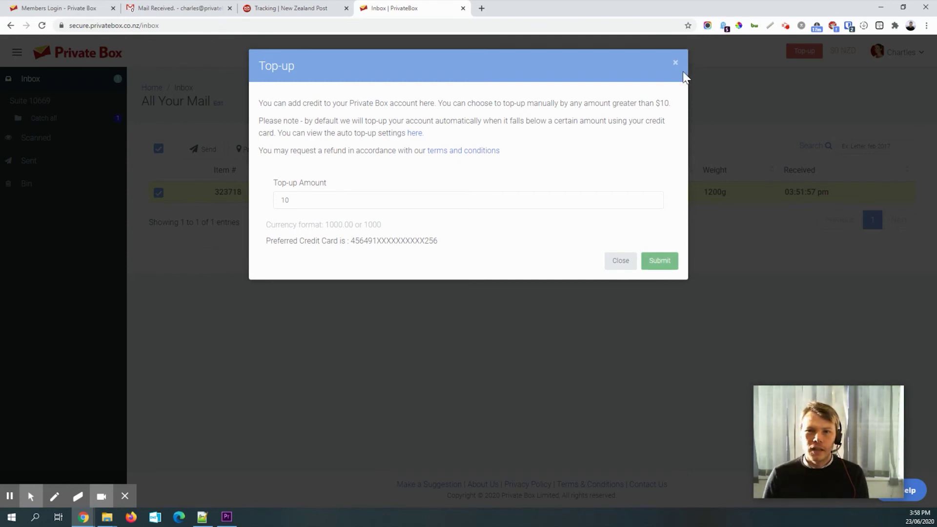
{"action": "left_click", "coordinate": [660, 268]}
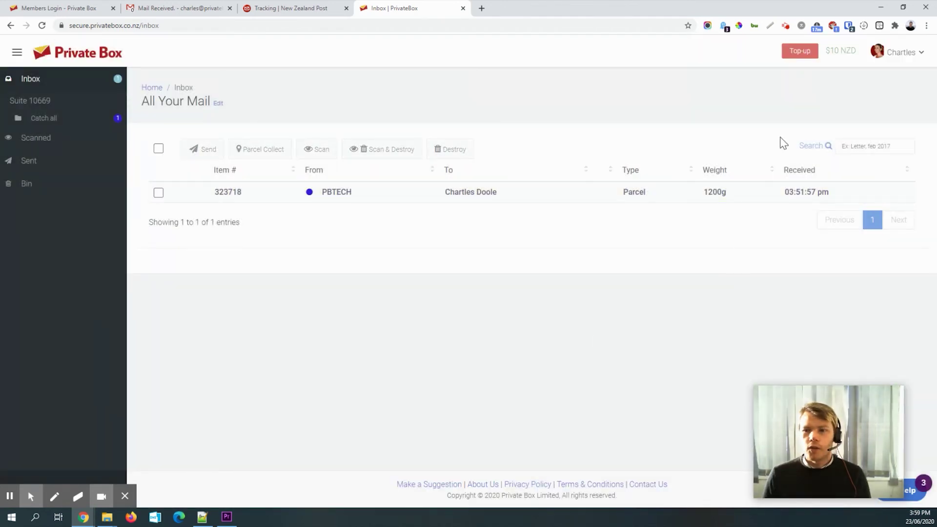
- Delete the daily Catch All EMS forwarding rule under Settings > People > Rules
{"action": "left_click", "coordinate": [902, 53]}
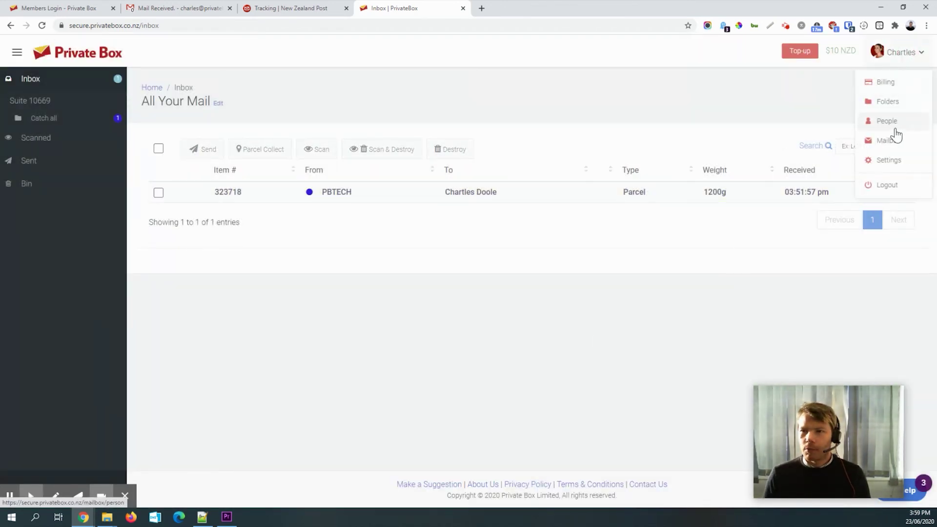
{"action": "left_click", "coordinate": [888, 159]}
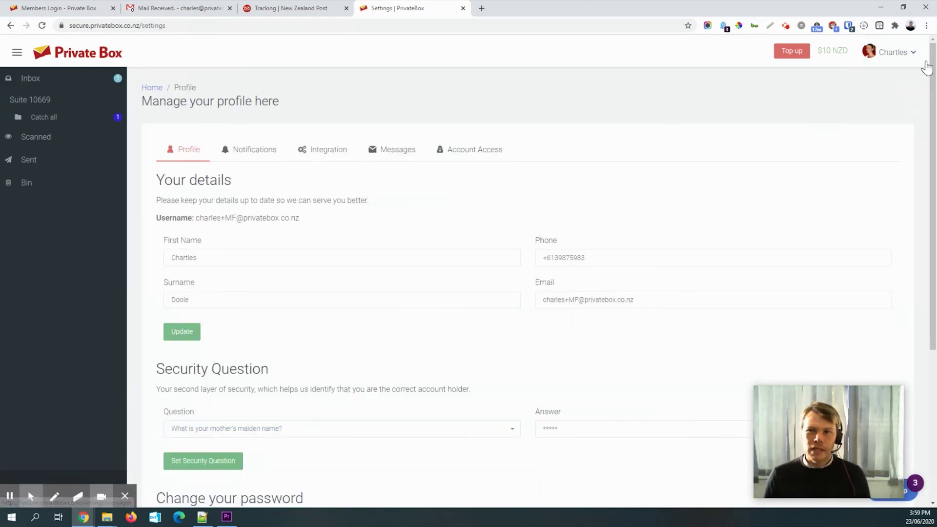
{"action": "left_click", "coordinate": [897, 51]}
{"action": "left_click", "coordinate": [878, 122]}
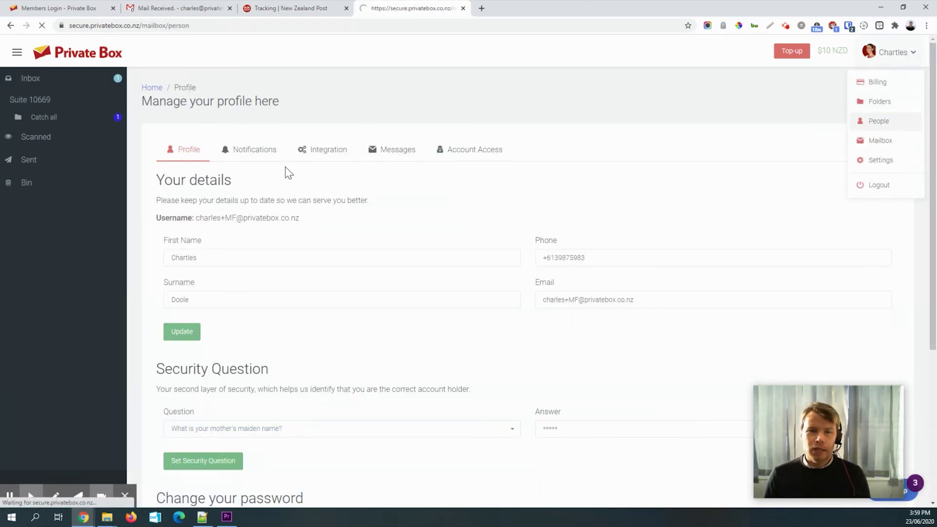
{"action": "left_click", "coordinate": [355, 152]}
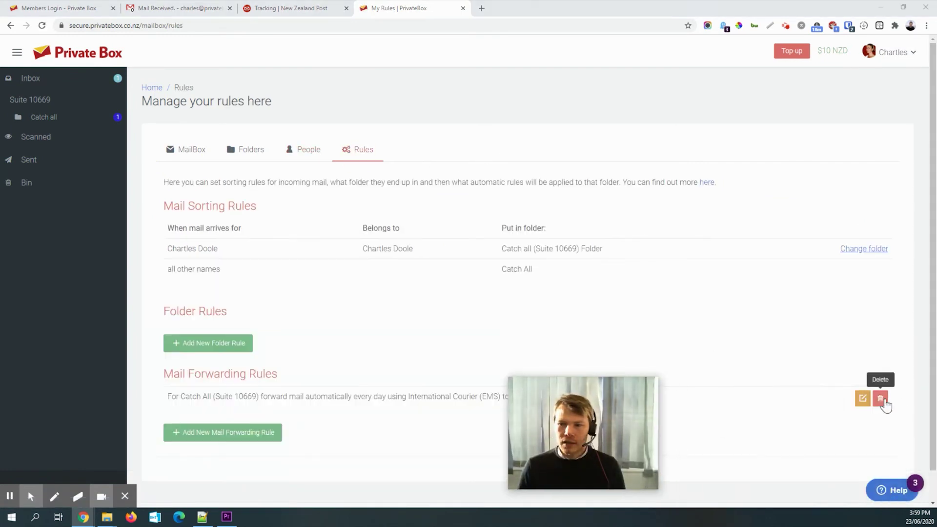
{"action": "left_click", "coordinate": [881, 399]}
{"action": "left_click", "coordinate": [487, 326]}
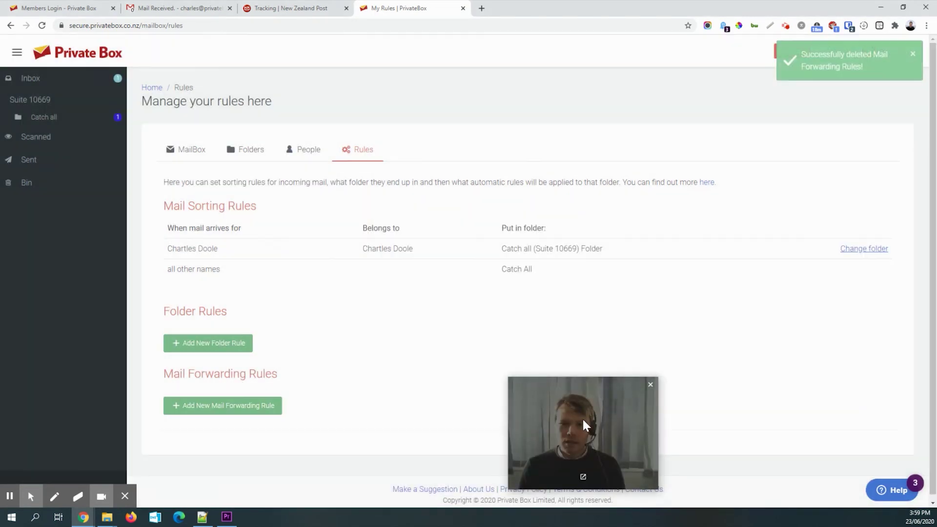
{"action": "left_click_drag", "start_coordinate": [585, 425], "coordinate": [844, 427]}
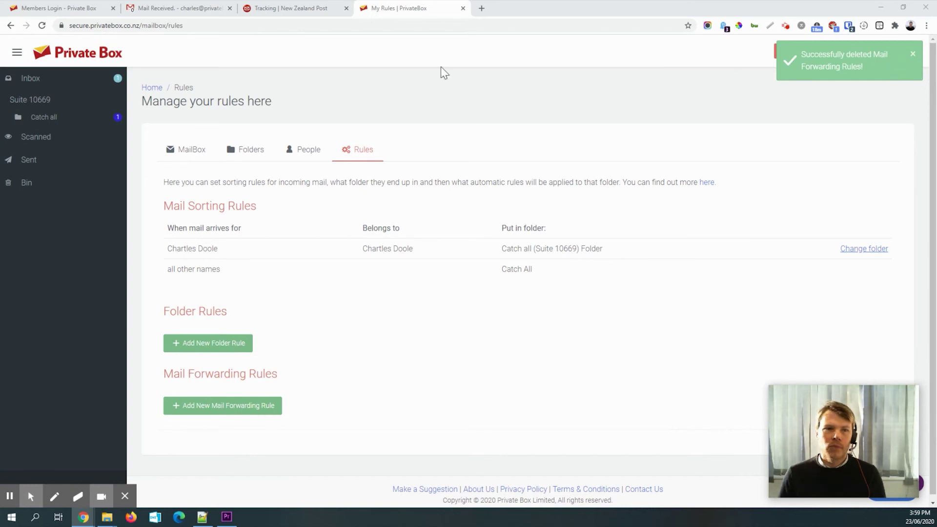
- Select the PBTECH parcel in the inbox and start sending it to a Custom Destination
{"action": "left_click", "coordinate": [54, 82]}
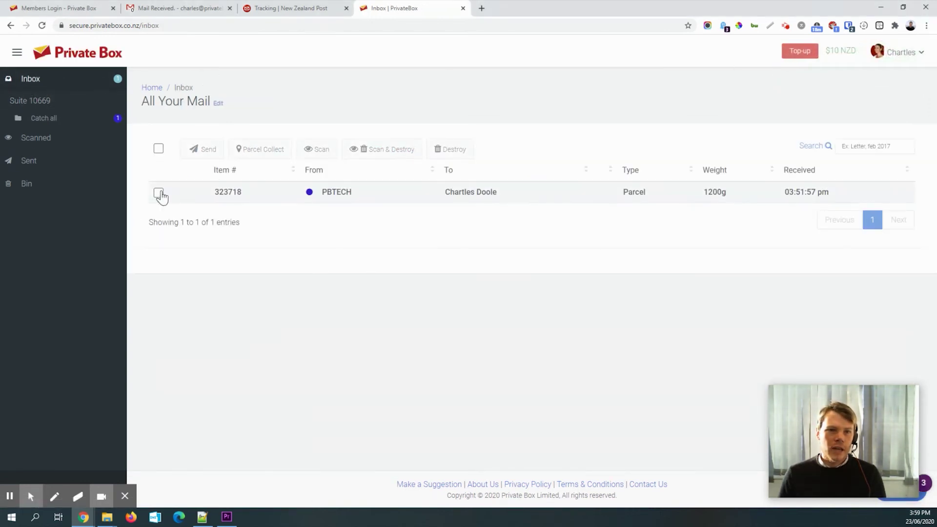
{"action": "left_click", "coordinate": [159, 193]}
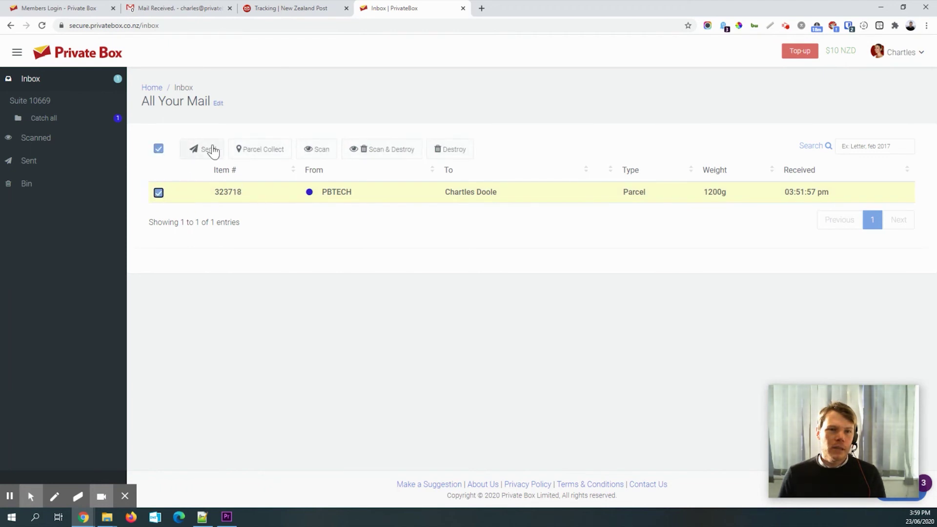
{"action": "left_click", "coordinate": [206, 152]}
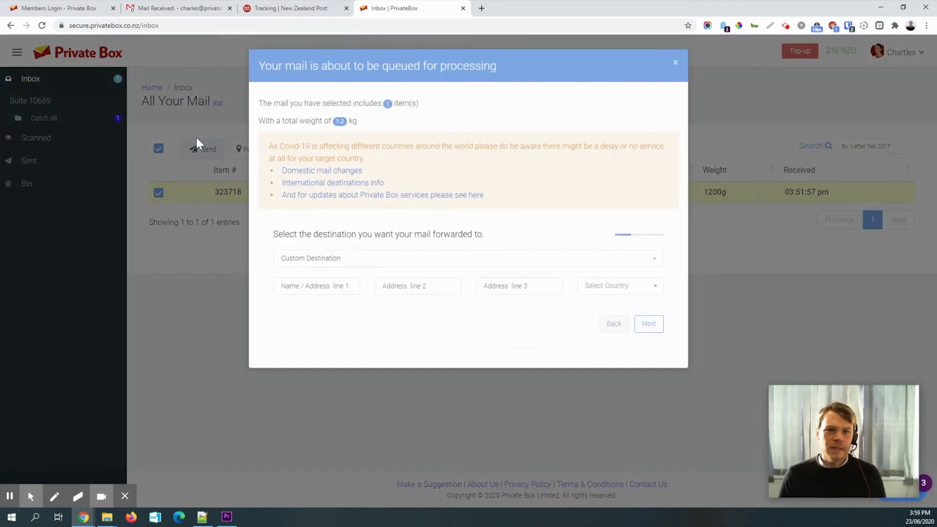
{"action": "left_click", "coordinate": [348, 268]}
{"action": "left_click", "coordinate": [509, 233]}
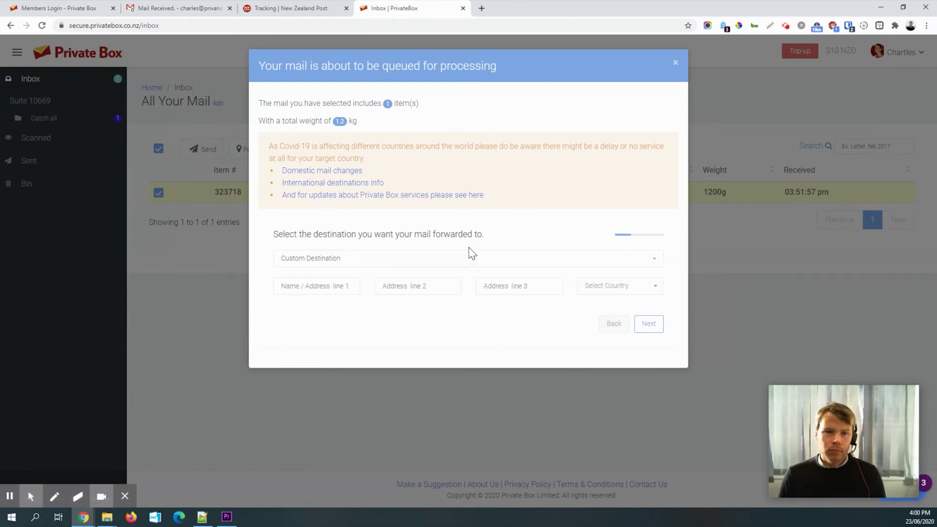
- Fill the three address lines with the recipient's name, street address and suburb/state
{"action": "left_click", "coordinate": [317, 287]}
{"action": "type", "text": "charles"}
{"action": "key", "text": "Tab"}
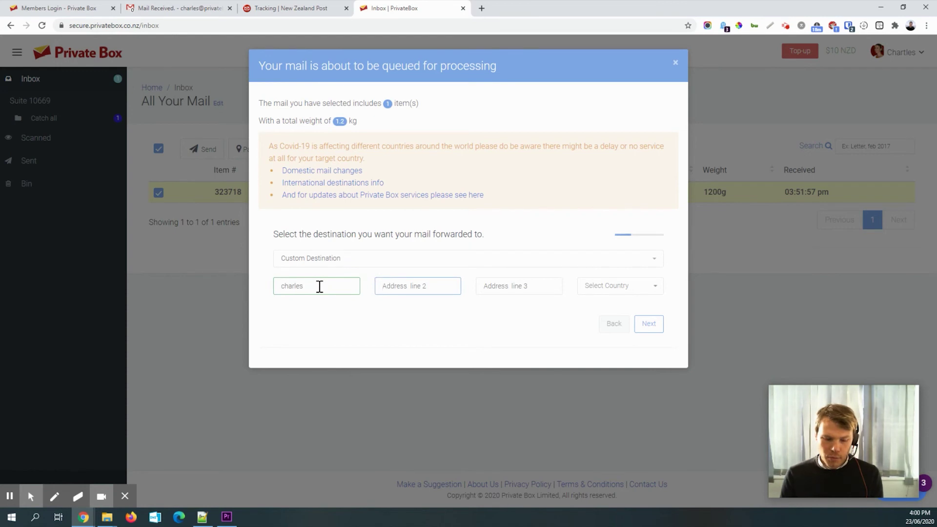
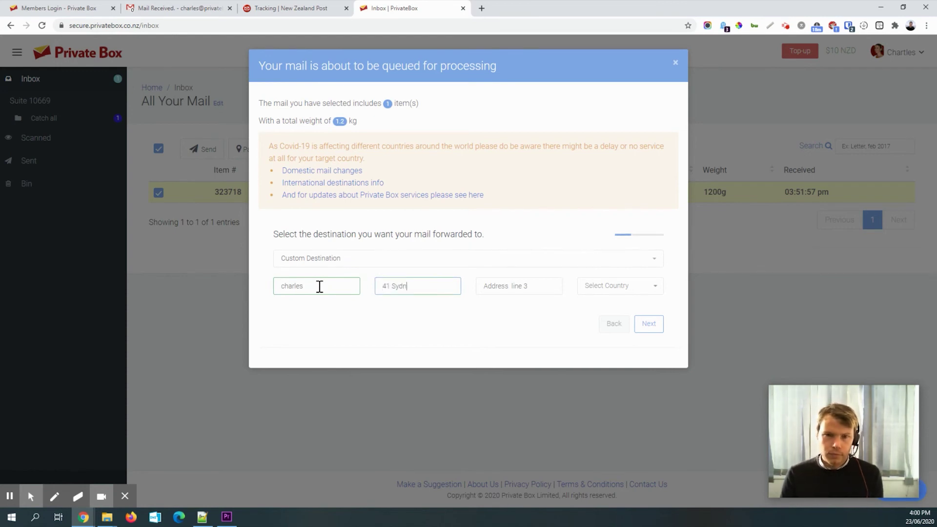
{"action": "key", "text": "Tab"}
{"action": "type", "text": "Sydne"}
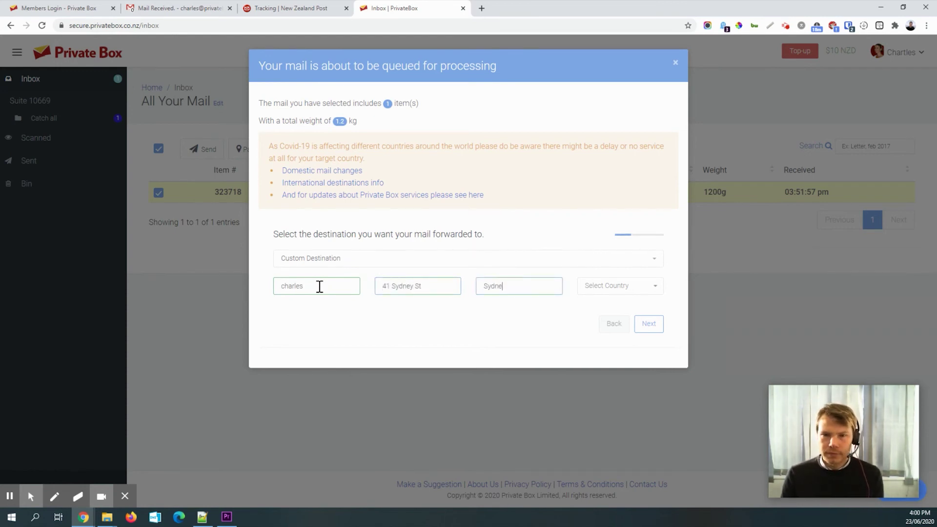
{"action": "type", "text": "t, NSW,"}
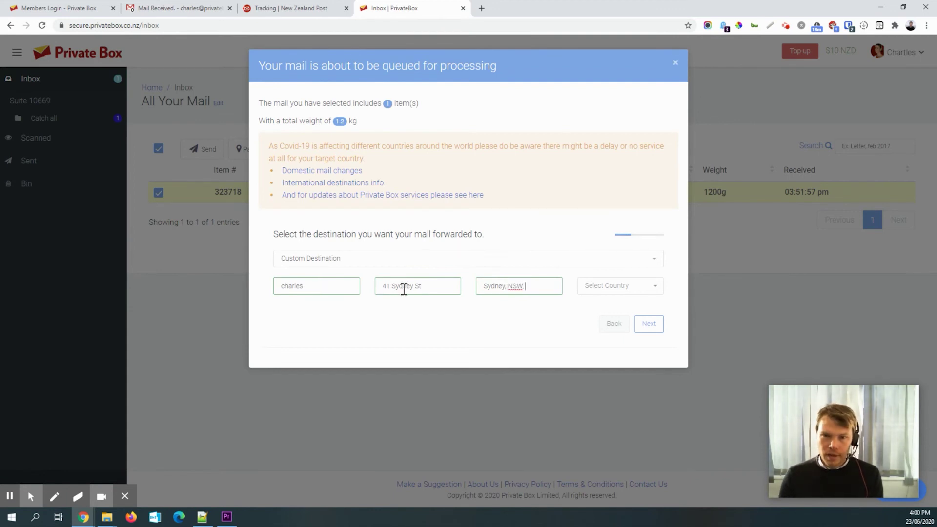
{"action": "key", "text": "BackSpace"}
{"action": "key", "text": "BackSpace"}
- Choose Australia as the country, add the postcode, and continue to the service step
{"action": "left_click", "coordinate": [624, 293]}
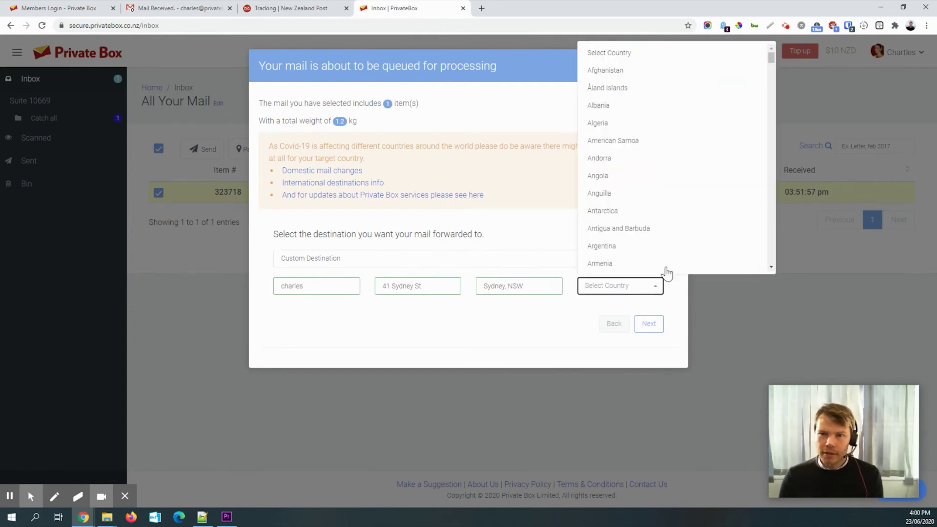
{"action": "scroll", "coordinate": [655, 266], "scroll_direction": "down", "scroll_amount": 1}
{"action": "left_click", "coordinate": [632, 249]}
{"action": "left_click", "coordinate": [548, 291]}
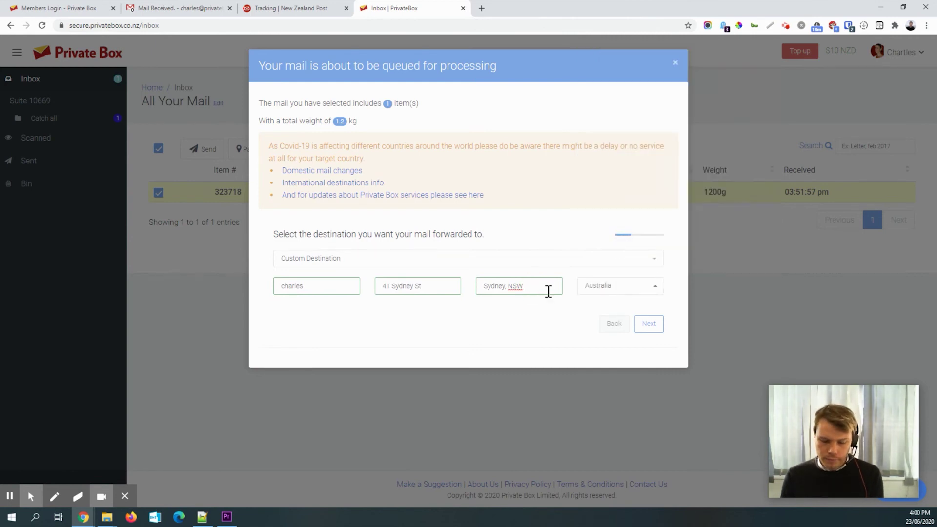
{"action": "type", "text": "6004"}
{"action": "left_click", "coordinate": [645, 334]}
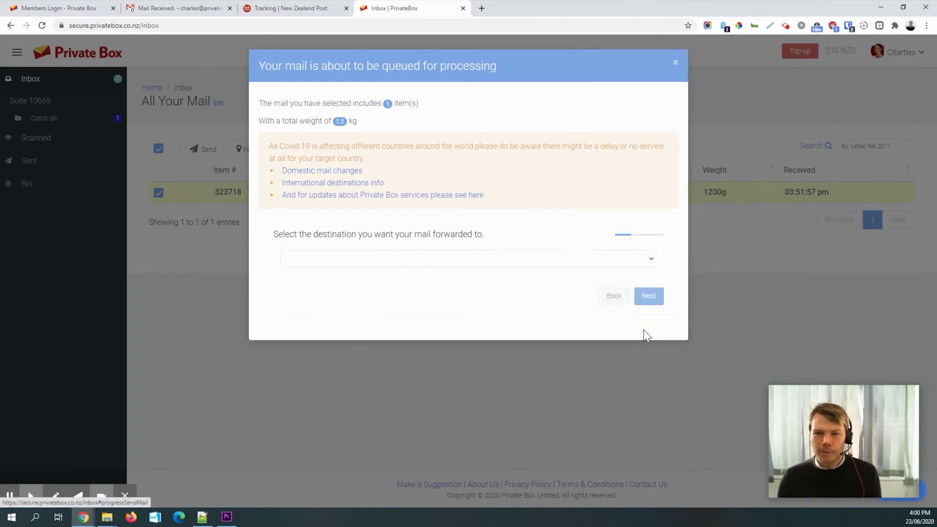
- Pick International Courier (EMS) as the service and check its NZ$50.14–50.79 estimated cost
{"action": "left_click", "coordinate": [354, 264]}
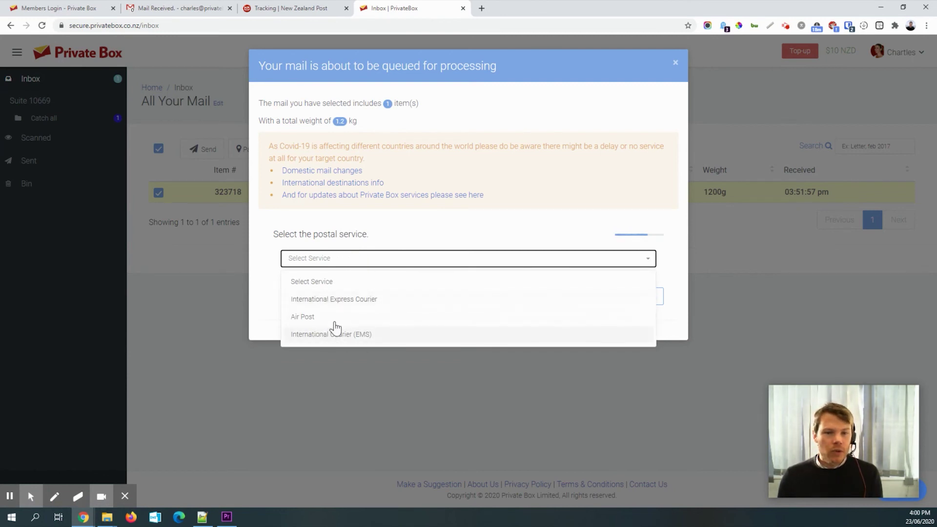
{"action": "left_click", "coordinate": [322, 336]}
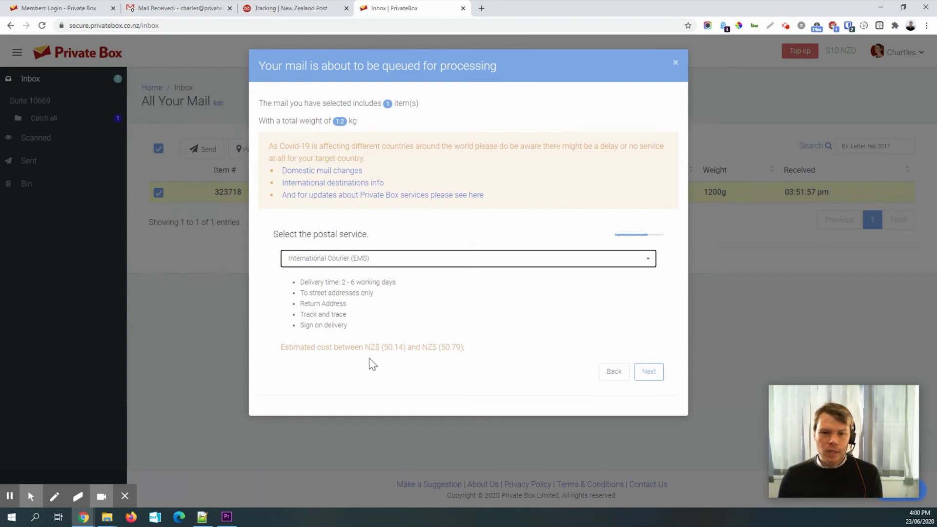
{"action": "left_click_drag", "start_coordinate": [307, 348], "coordinate": [459, 347]}
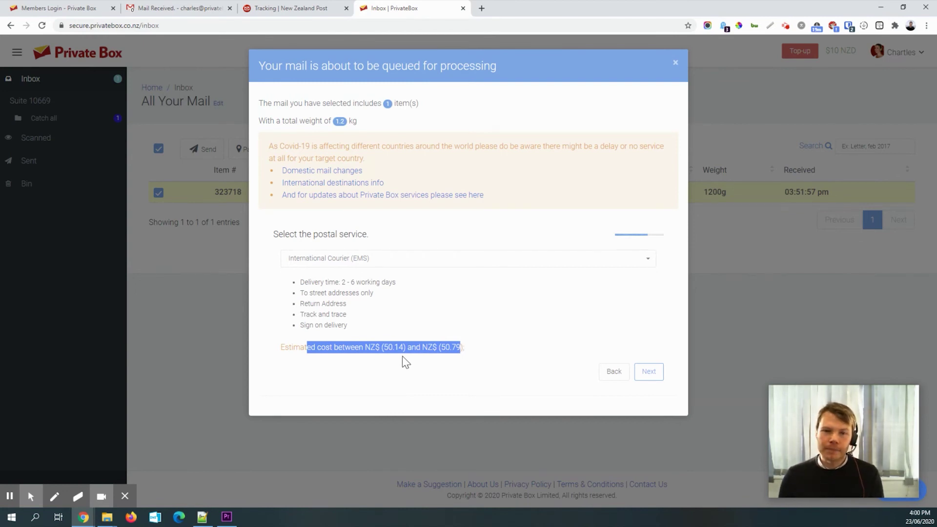
{"action": "left_click", "coordinate": [389, 350]}
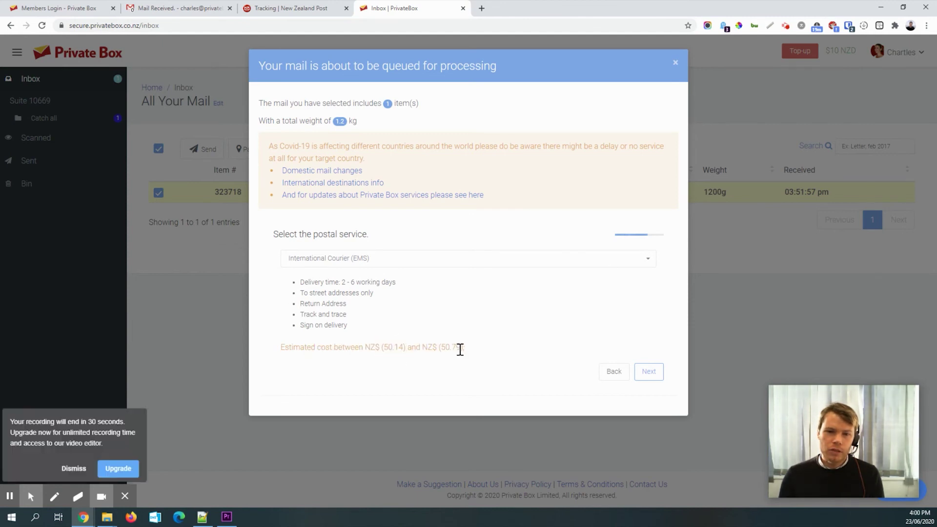
{"action": "left_click_drag", "start_coordinate": [459, 349], "coordinate": [452, 348]}
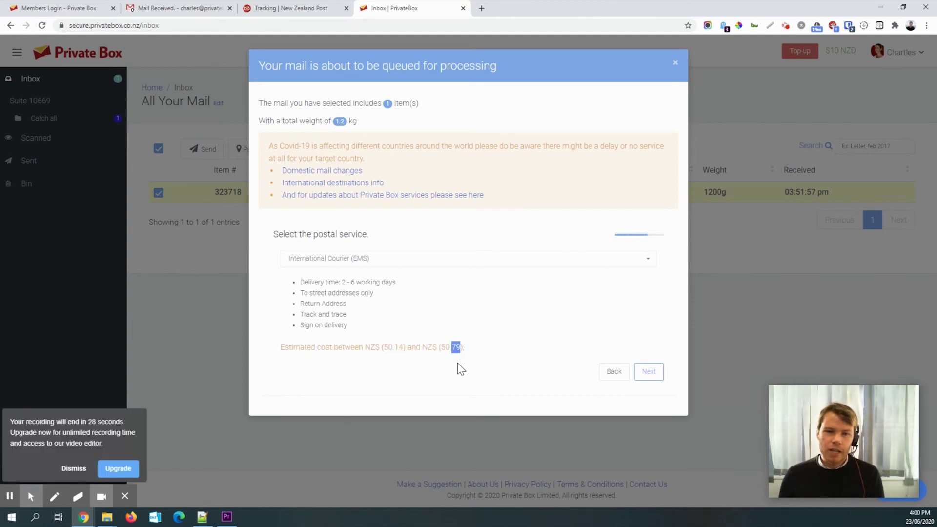
{"action": "left_click", "coordinate": [418, 347]}
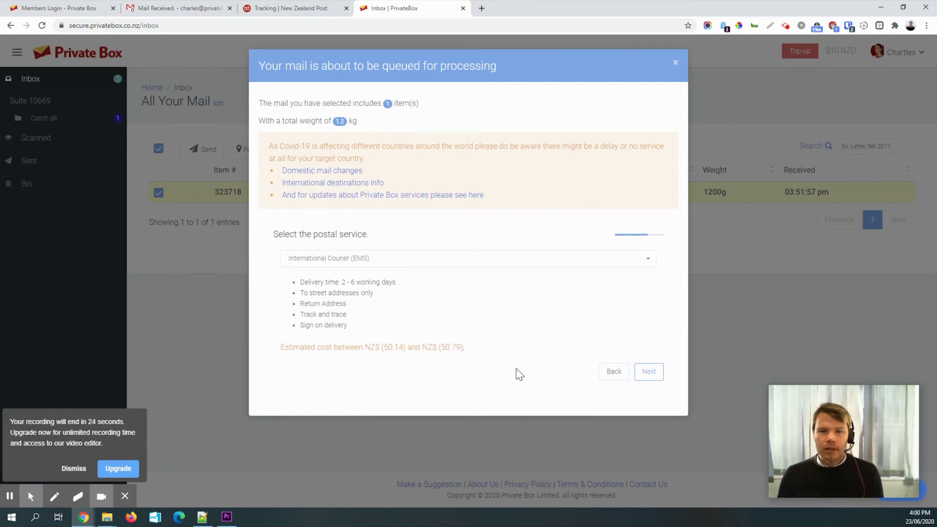
- Confirm the EMS shipment so the 1200g parcel shows Queued to be sent
{"action": "left_click", "coordinate": [650, 372]}
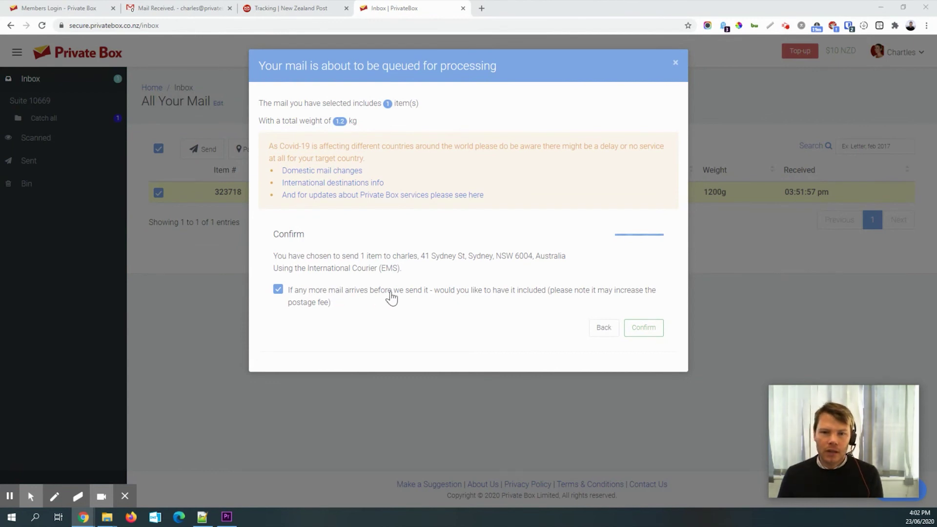
{"action": "left_click", "coordinate": [647, 333]}
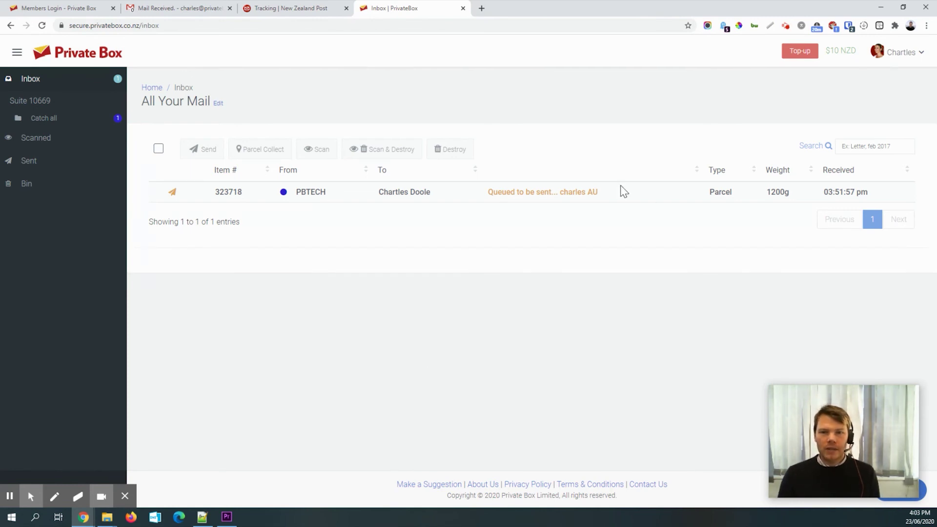
{"action": "left_click_drag", "start_coordinate": [487, 193], "coordinate": [606, 198]}
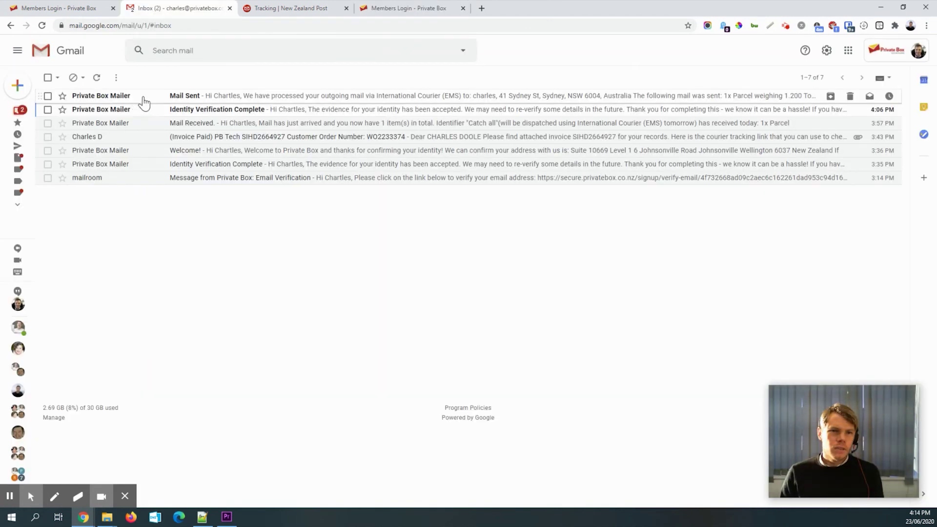
- Open Private Box's Mail Sent email and highlight its subject, Australian delivery address and $58.50 NZD total
{"action": "left_click", "coordinate": [143, 96]}
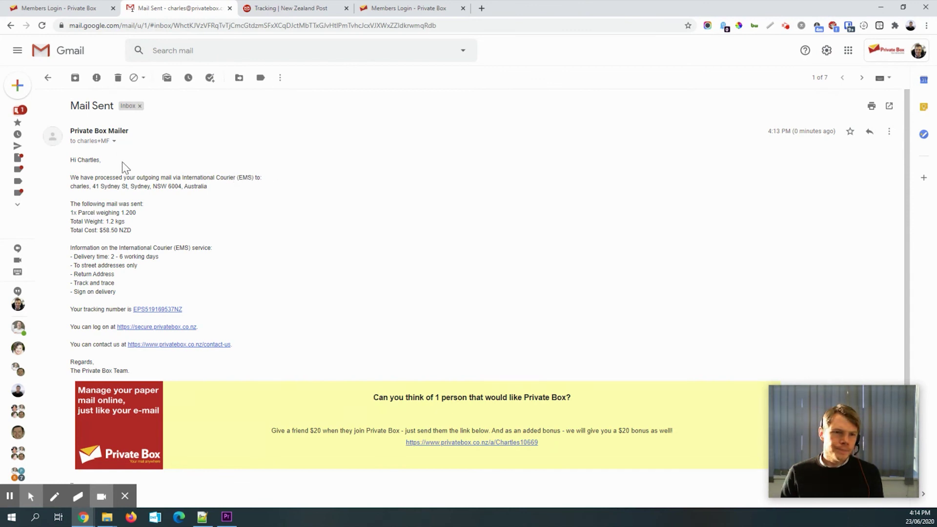
{"action": "left_click_drag", "start_coordinate": [71, 108], "coordinate": [128, 111]}
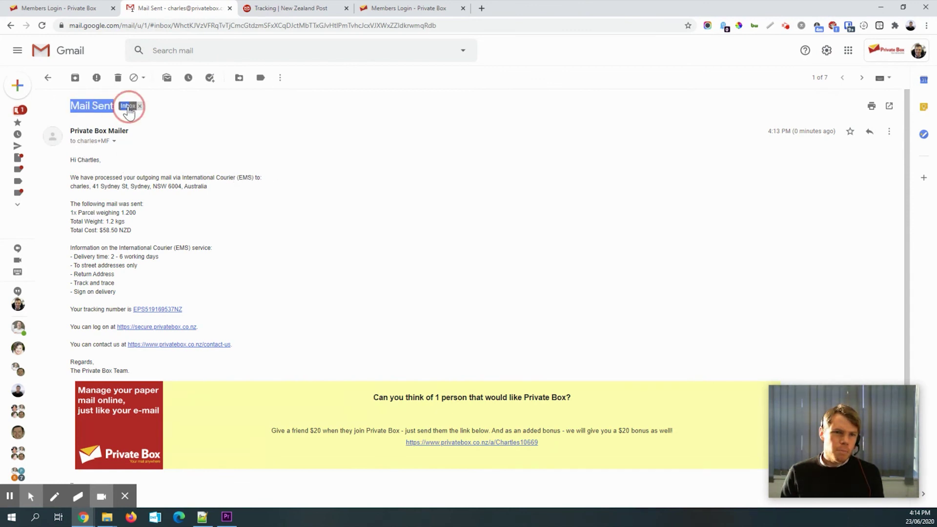
{"action": "left_click", "coordinate": [195, 199]}
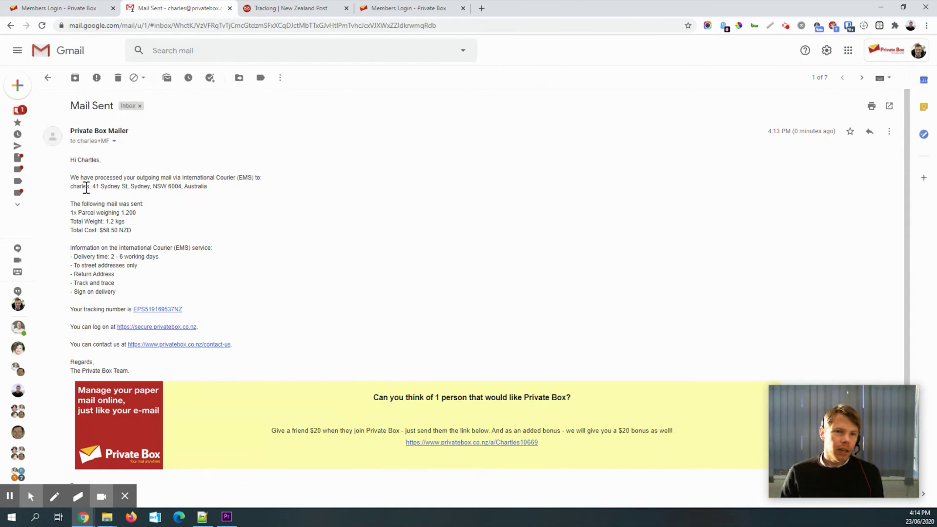
{"action": "left_click_drag", "start_coordinate": [94, 188], "coordinate": [207, 188]}
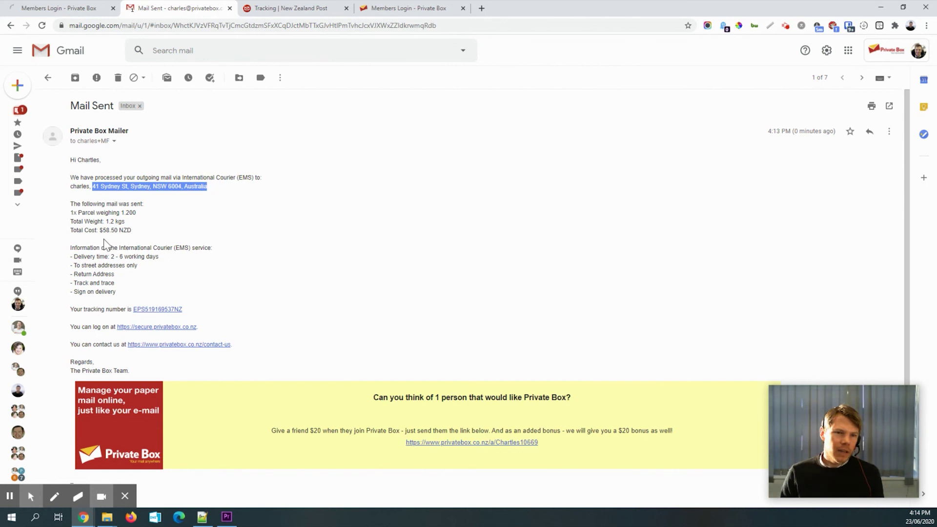
{"action": "left_click_drag", "start_coordinate": [100, 230], "coordinate": [133, 231]}
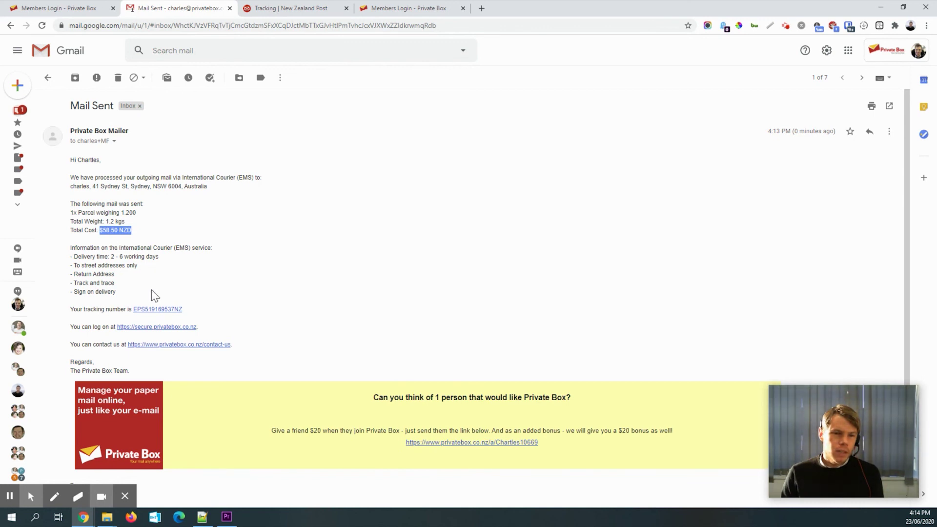
{"action": "left_click", "coordinate": [87, 309]}
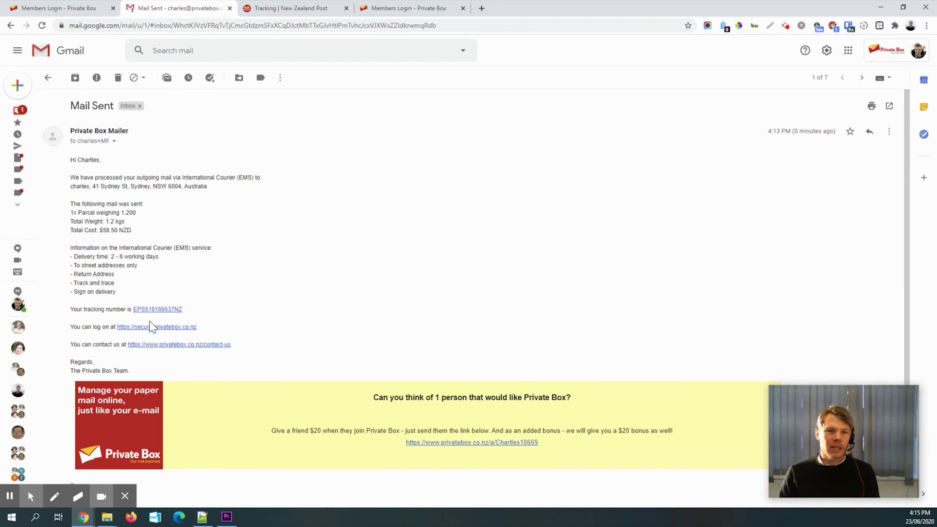
- Log back in to Private Box with the account e-mail and password
{"action": "left_click", "coordinate": [408, 6]}
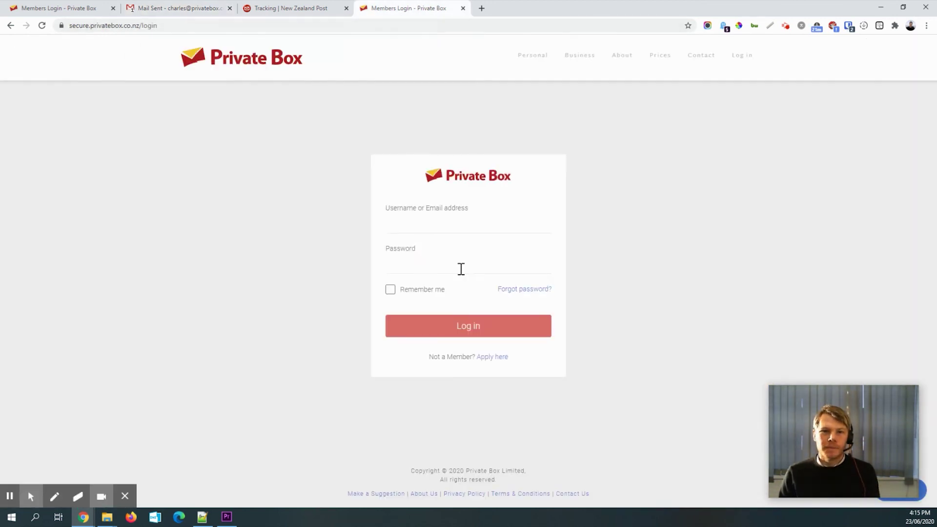
{"action": "left_click", "coordinate": [549, 234]}
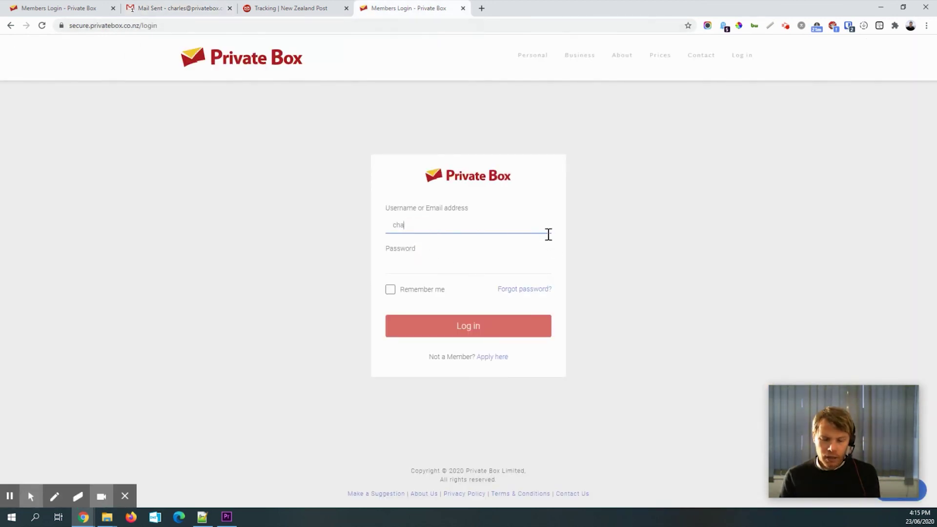
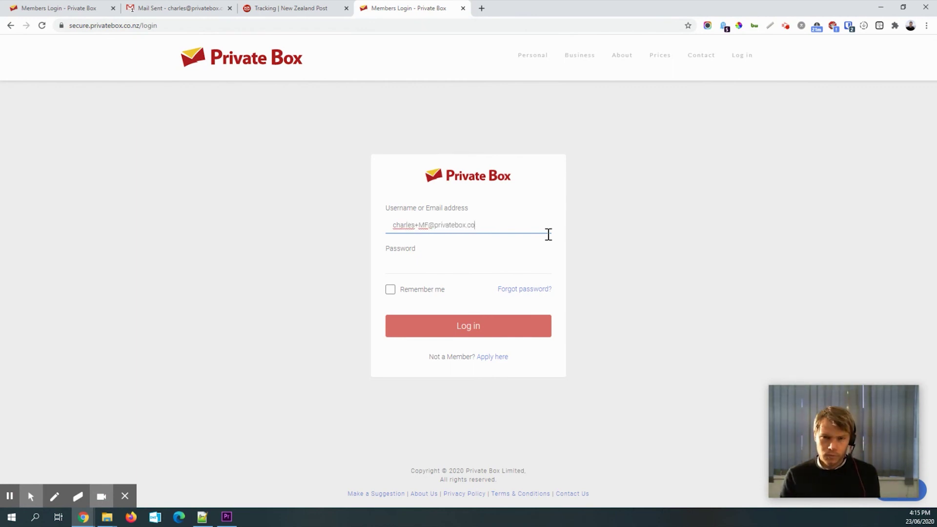
{"action": "key", "text": "Tab"}
{"action": "type", "text": "******"}
{"action": "key", "text": "Return"}
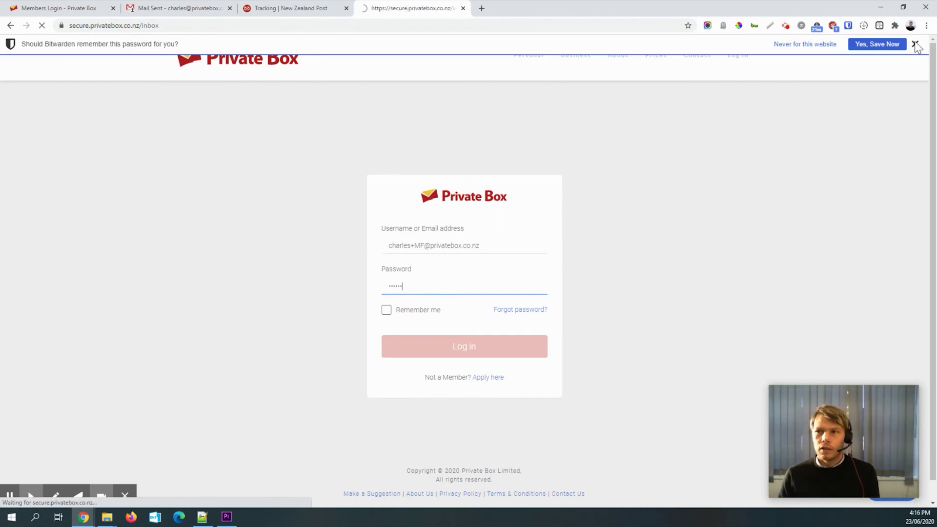
- Dismiss the save-password offer, recheck the Mail Sent email, and return to the now-empty Private Box inbox
{"action": "left_click", "coordinate": [915, 44]}
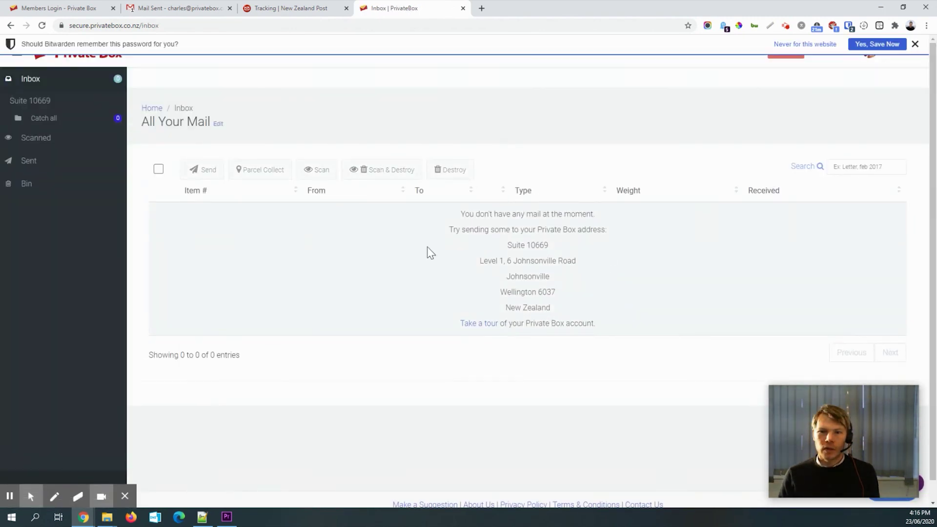
{"action": "left_click", "coordinate": [915, 44]}
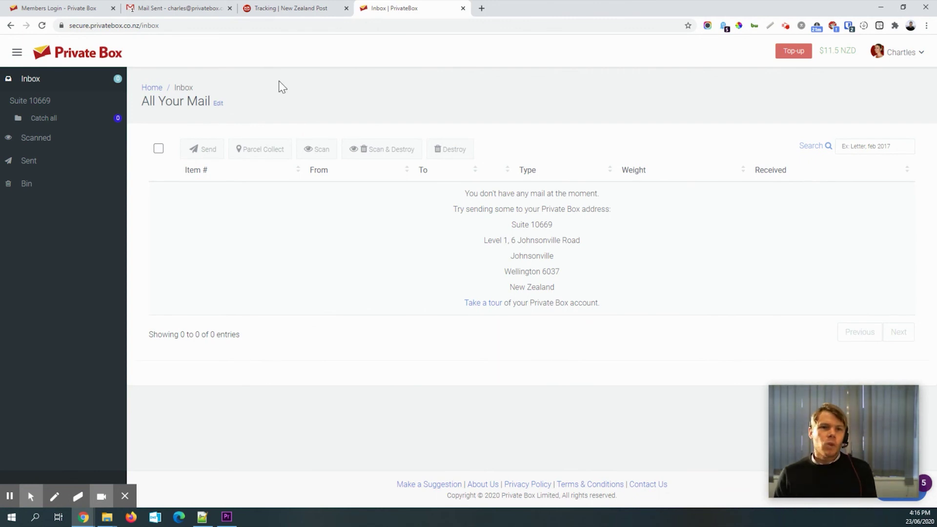
{"action": "left_click", "coordinate": [180, 12]}
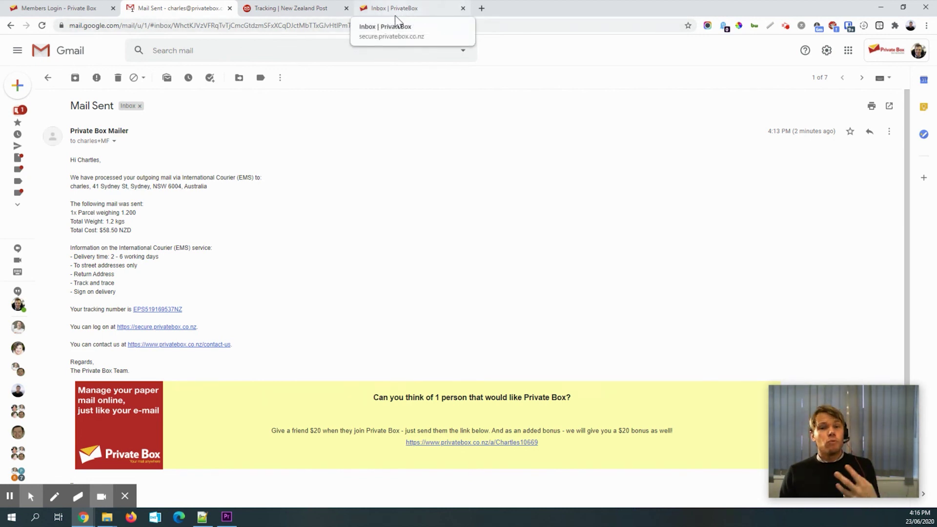
{"action": "left_click", "coordinate": [407, 10]}
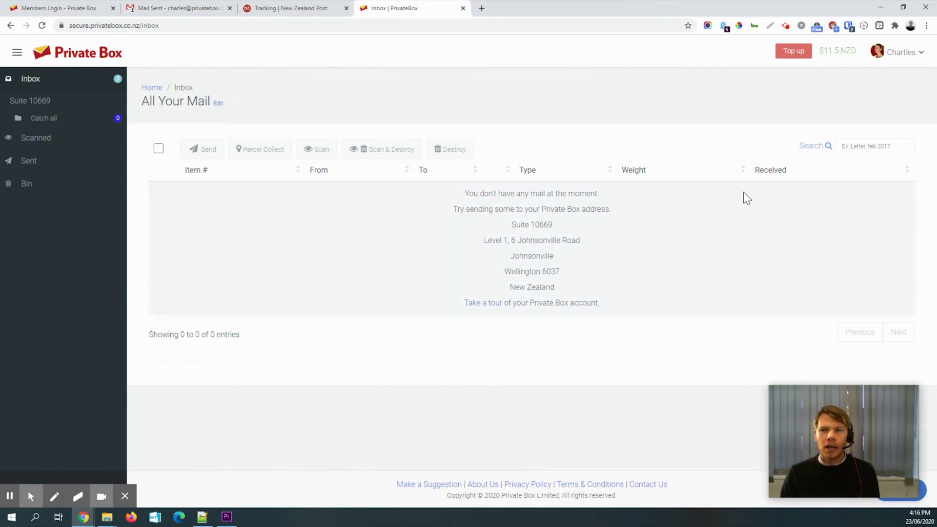
- Reach the Private Box Billing page through the account menu
{"action": "left_click", "coordinate": [902, 54]}
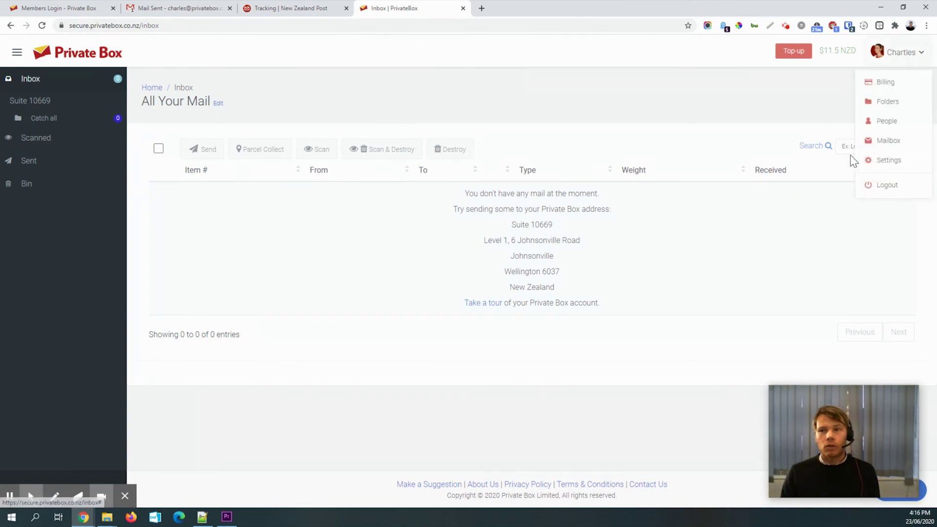
{"action": "left_click", "coordinate": [888, 162]}
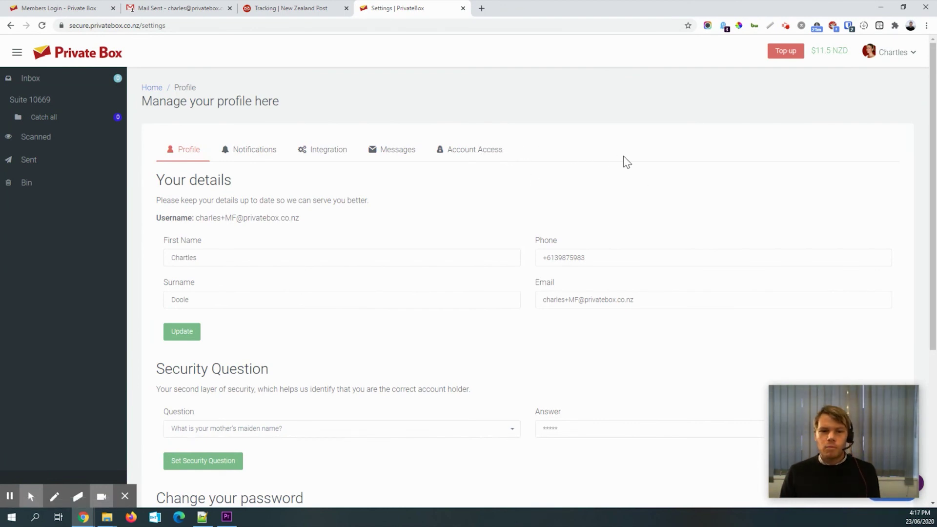
{"action": "scroll", "coordinate": [576, 190], "scroll_direction": "down", "scroll_amount": 5}
{"action": "scroll", "coordinate": [634, 181], "scroll_direction": "up", "scroll_amount": 5}
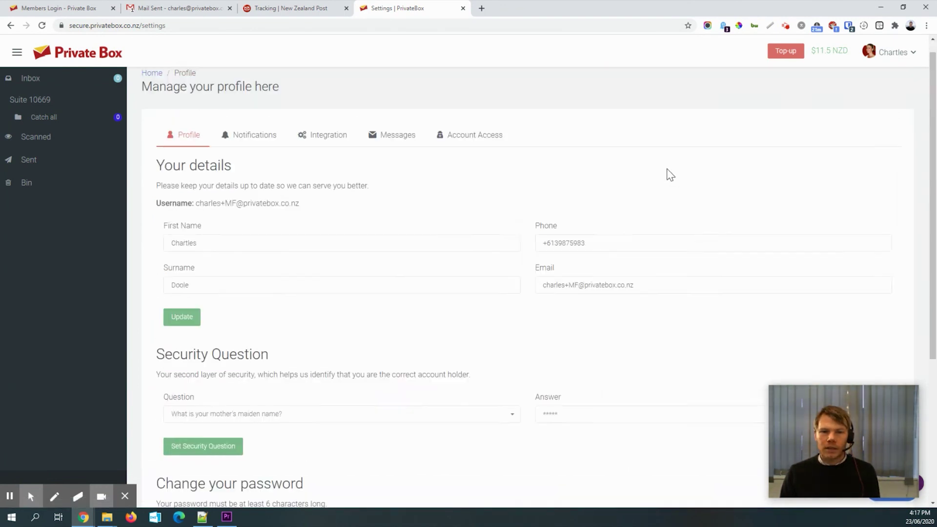
{"action": "left_click", "coordinate": [890, 54]}
{"action": "left_click", "coordinate": [876, 82]}
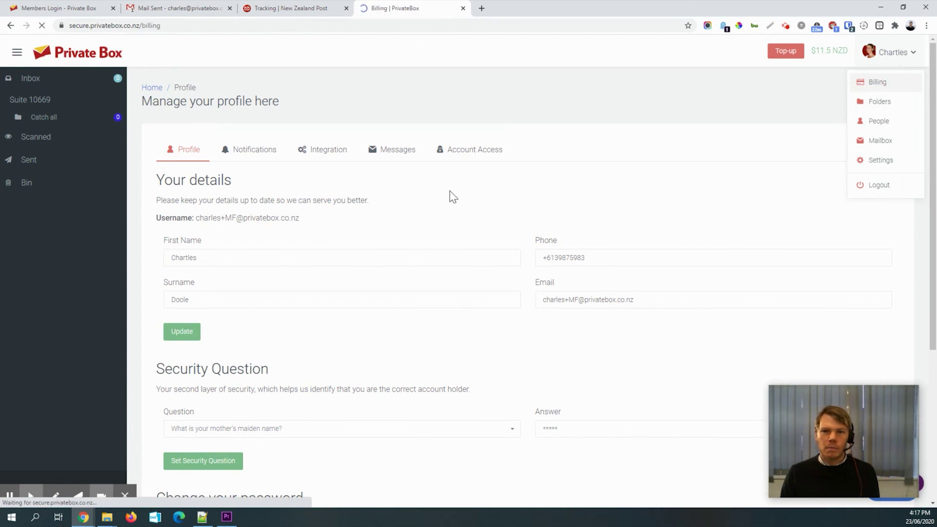
- On the Cancel Account tab, enter 'I don't need it' as the reason and the account password
{"action": "left_click", "coordinate": [607, 152]}
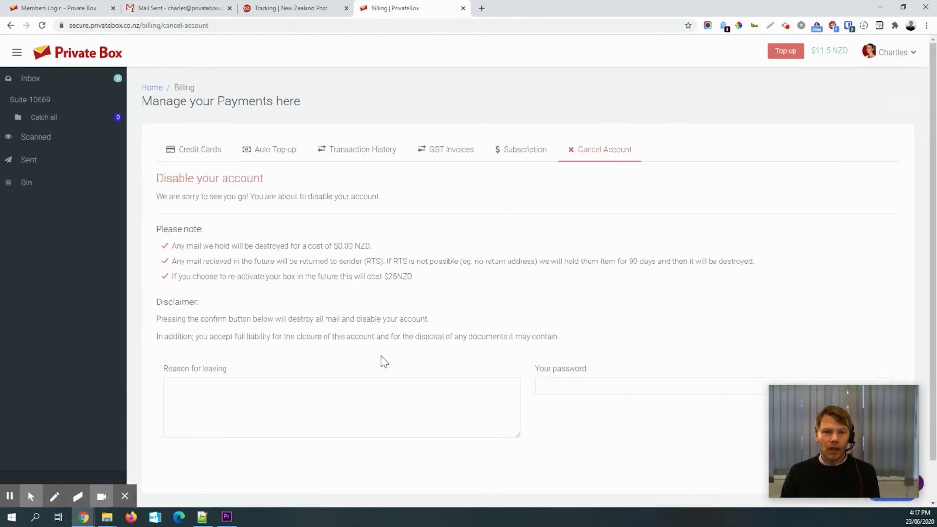
{"action": "scroll", "coordinate": [384, 363], "scroll_direction": "down", "scroll_amount": 1}
{"action": "left_click", "coordinate": [276, 347]}
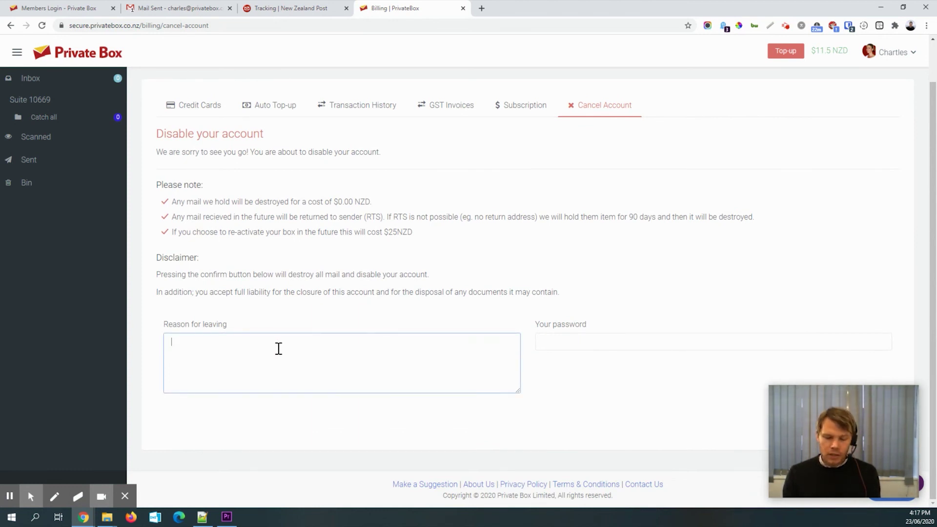
{"action": "type", "text": "I don"}
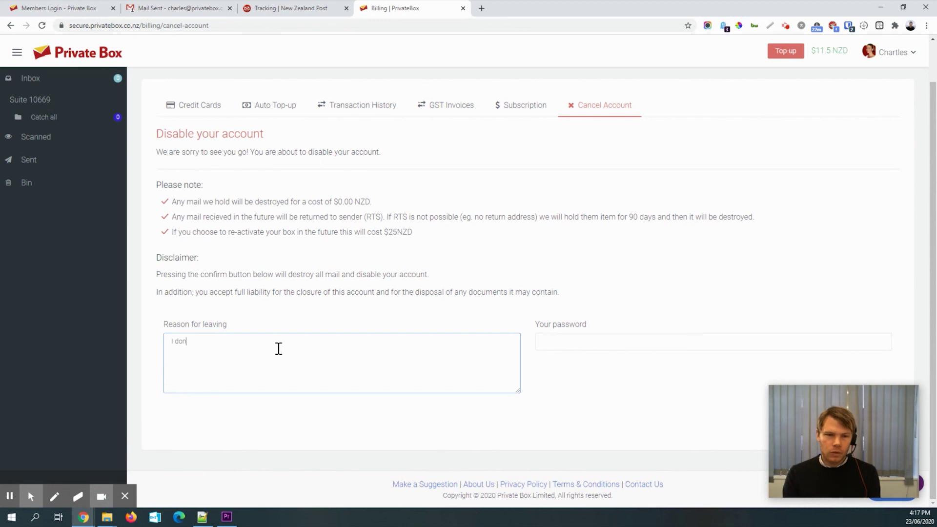
{"action": "type", "text": "'t need it"}
{"action": "left_click", "coordinate": [636, 345]}
{"action": "type", "text": "•••"}
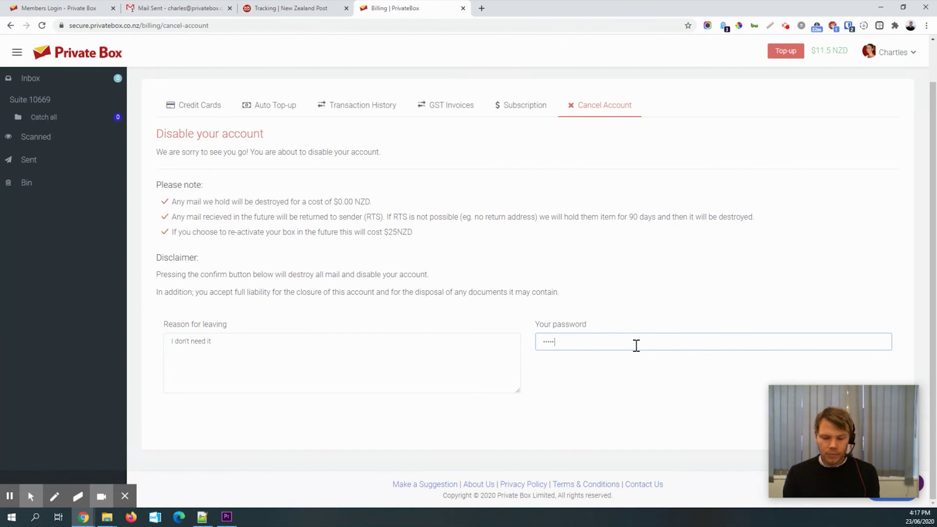
{"action": "type", "text": "•"}
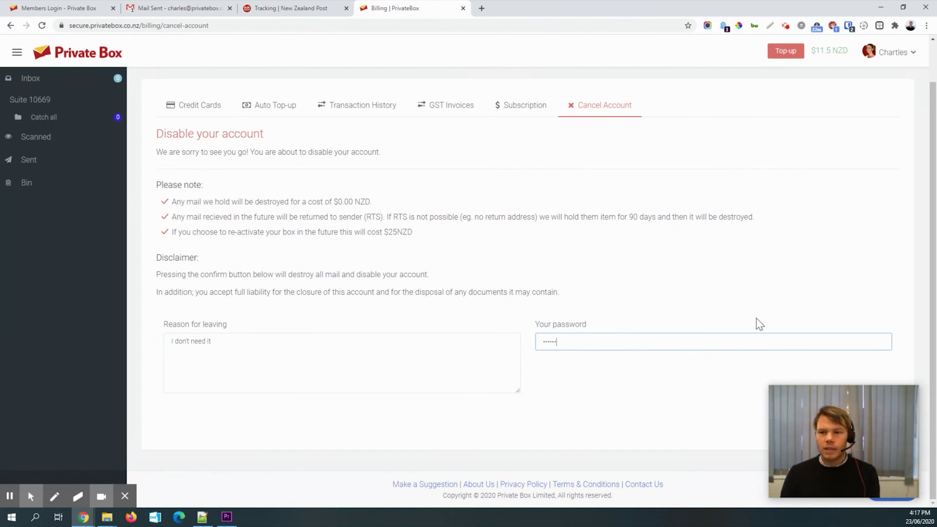
{"action": "left_click_drag", "start_coordinate": [822, 408], "coordinate": [65, 403]}
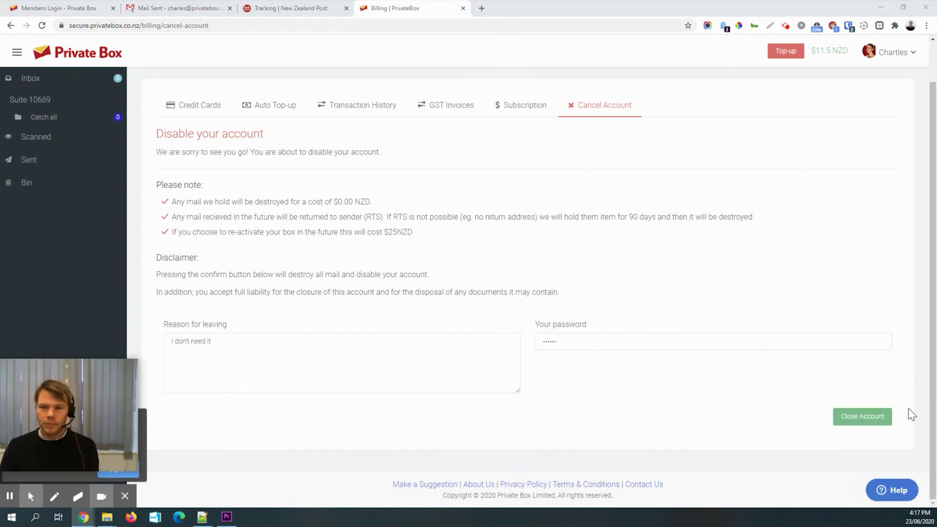
- Confirm Close Account so the Private Box account is closed and the login page returns
{"action": "left_click", "coordinate": [869, 420]}
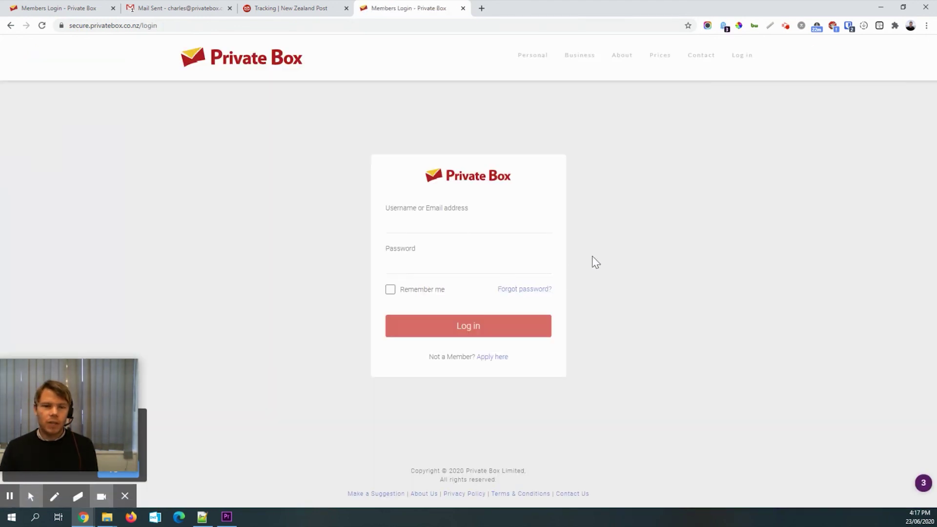
{"action": "left_click_drag", "start_coordinate": [62, 413], "coordinate": [88, 325]}
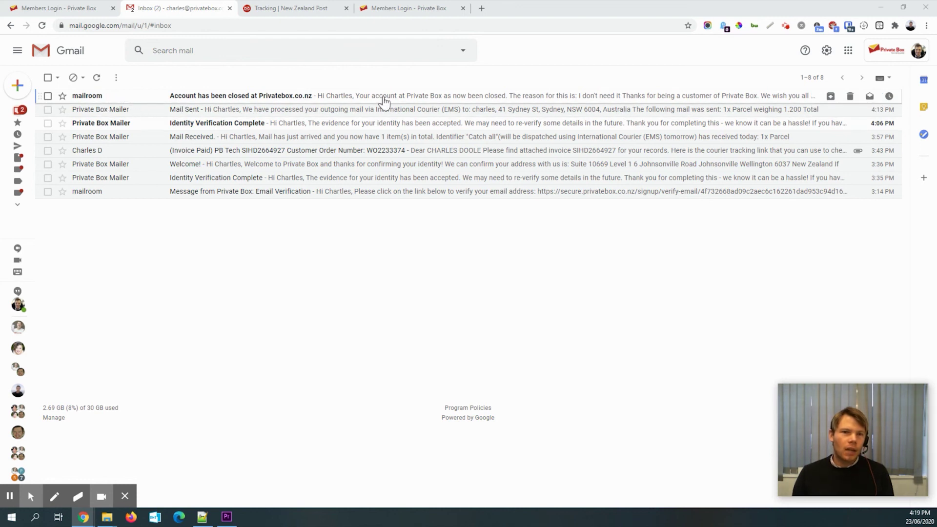
- Open the 'Account has been closed at Privatebox.co.nz' email from mailroom and highlight its subject
{"action": "left_click", "coordinate": [143, 98]}
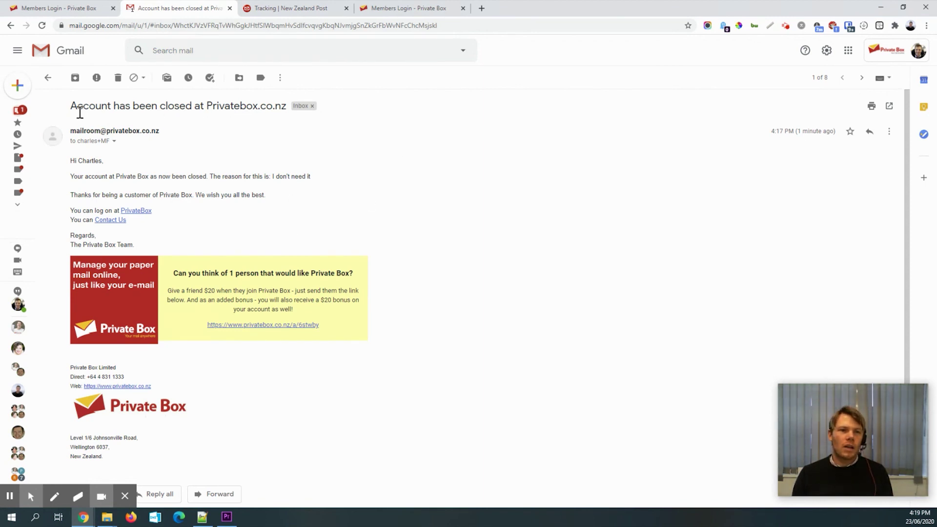
{"action": "left_click_drag", "start_coordinate": [80, 111], "coordinate": [262, 105]}
{"action": "left_click", "coordinate": [417, 137]}
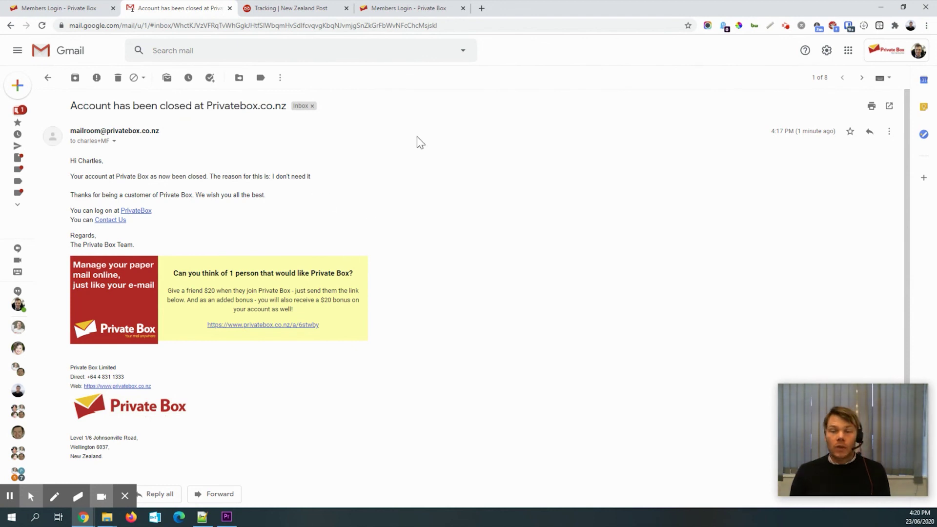